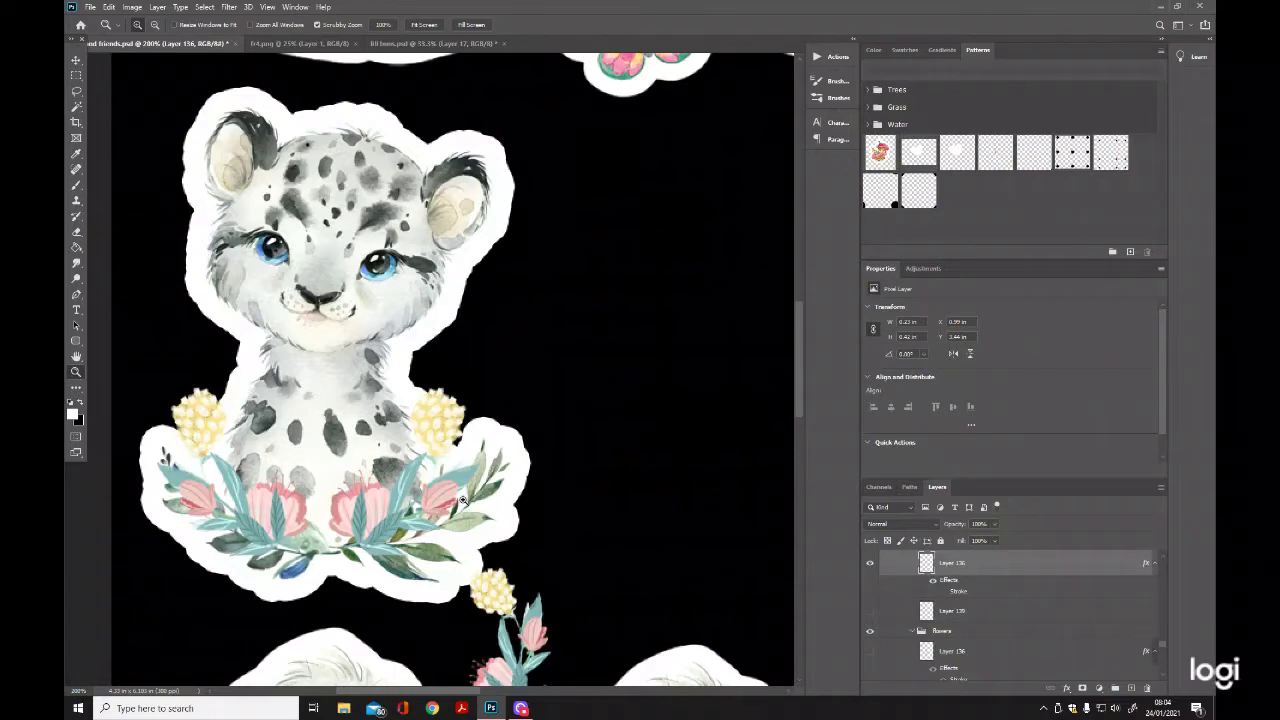
{"action": "left_click_drag", "start_coordinate": [801, 370], "coordinate": [825, 270]}
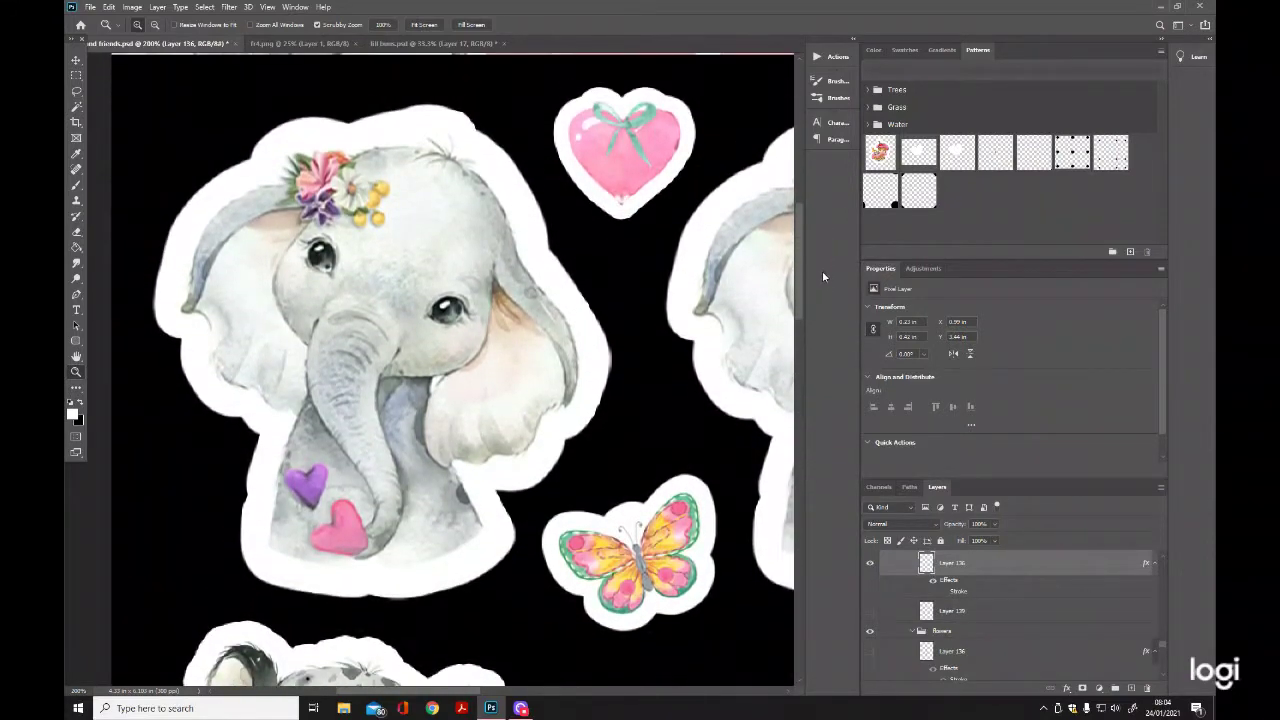
{"action": "mouse_move", "coordinate": [797, 303]}
{"action": "left_mouse_down"}
{"action": "mouse_move", "coordinate": [799, 447]}
{"action": "mouse_move", "coordinate": [804, 288]}
{"action": "left_mouse_up"}
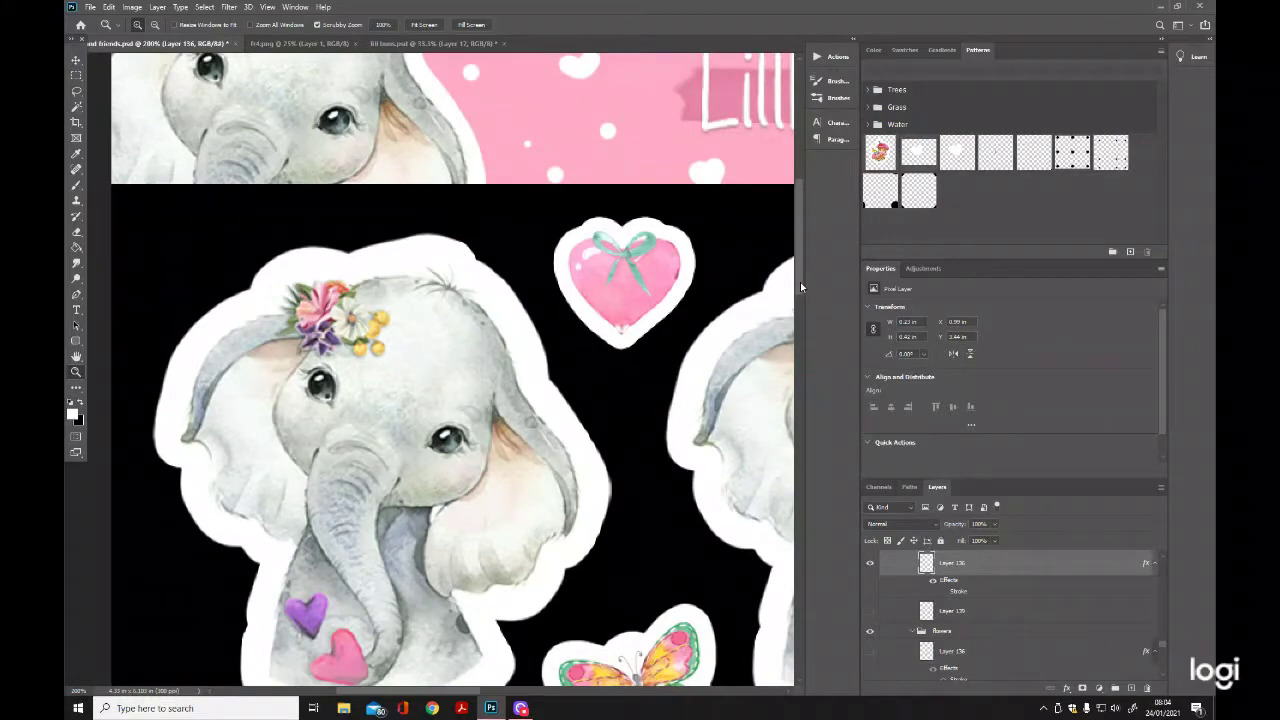
{"action": "left_click_drag", "start_coordinate": [800, 291], "coordinate": [806, 399]}
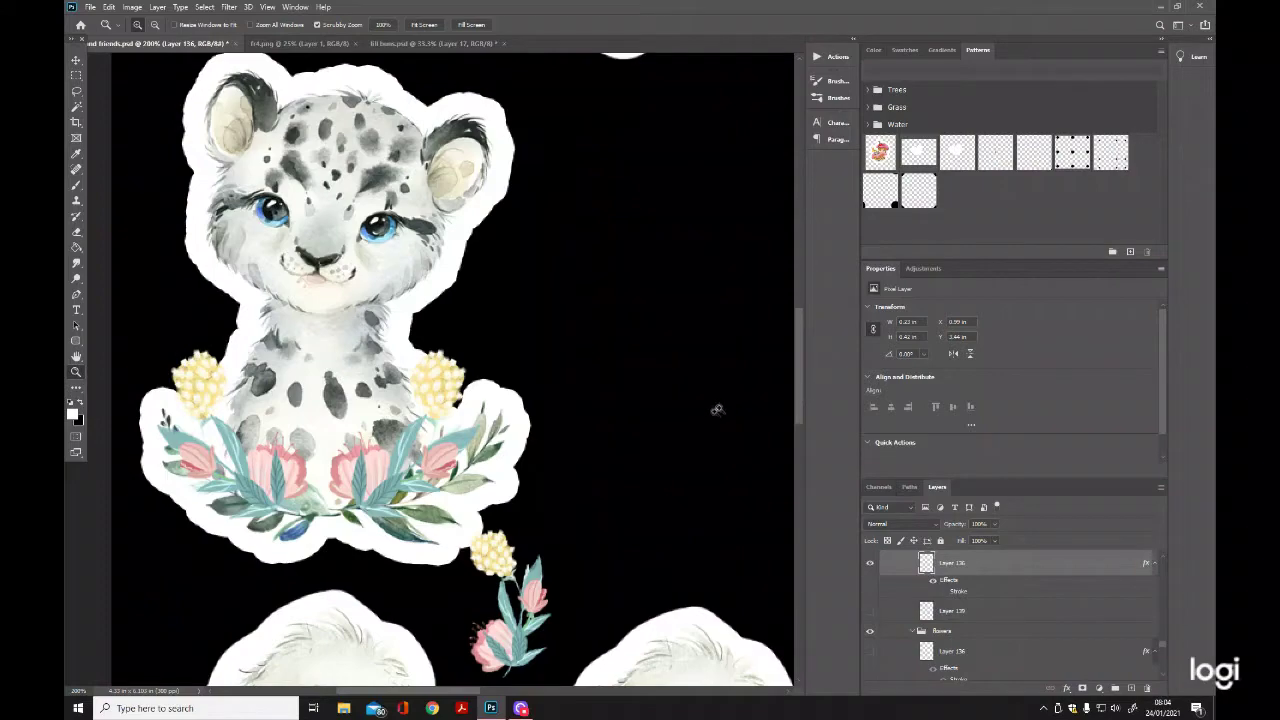
{"action": "left_click_drag", "start_coordinate": [803, 416], "coordinate": [803, 478]}
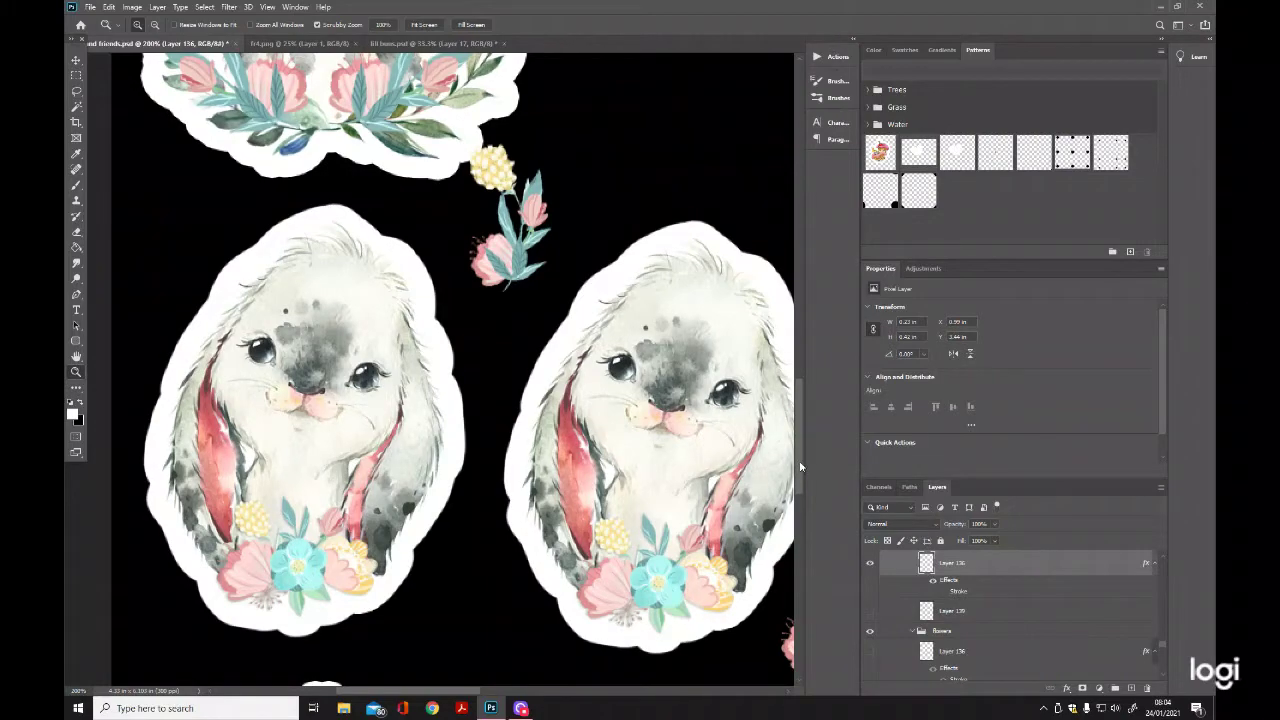
{"action": "left_click_drag", "start_coordinate": [802, 465], "coordinate": [811, 368]}
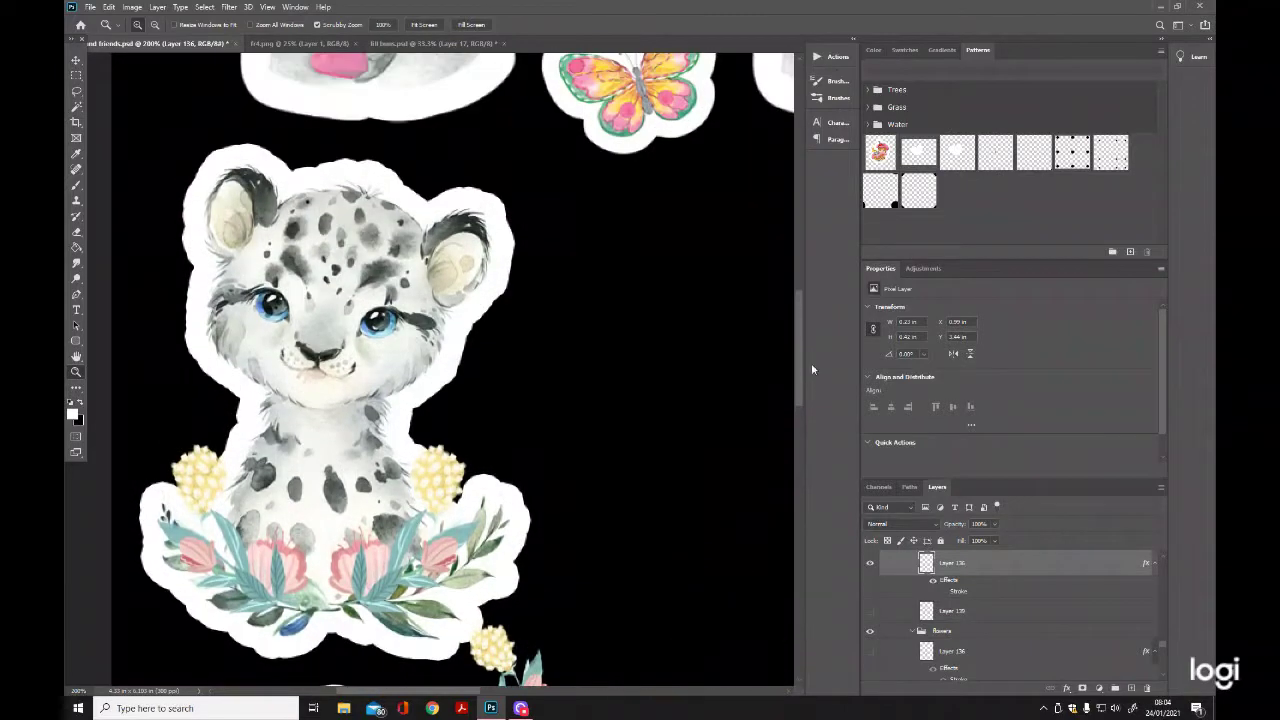
Switch to the elephant document and move the flower bouquet over the base of the elephant's body.
{"action": "left_click", "coordinate": [410, 43]}
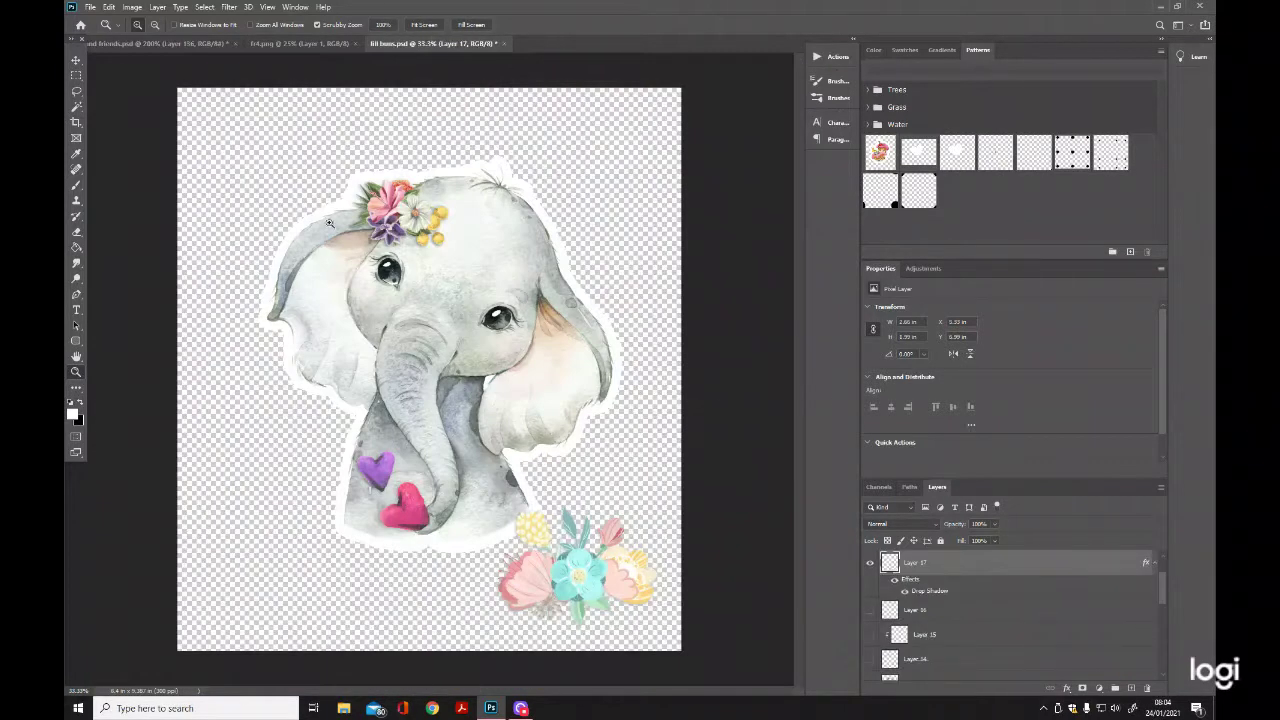
{"action": "left_click", "coordinate": [75, 60]}
{"action": "left_click", "coordinate": [413, 508]}
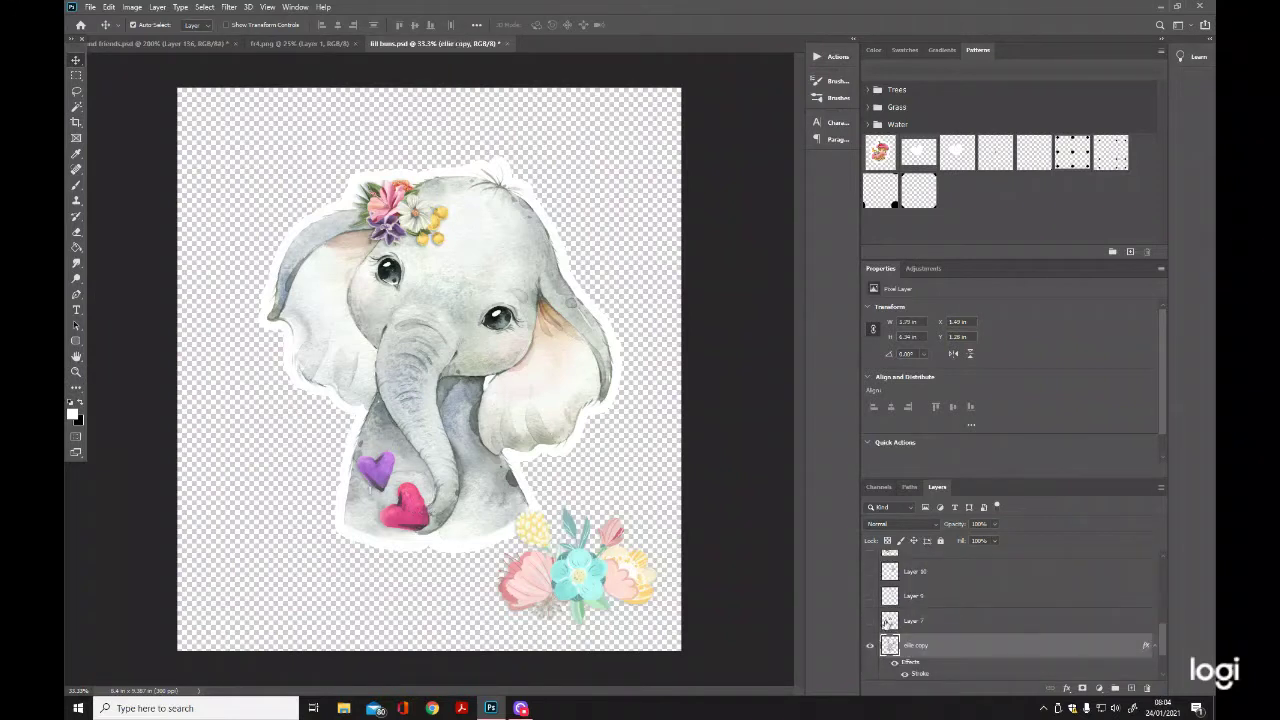
{"action": "left_click", "coordinate": [612, 592]}
{"action": "left_click_drag", "start_coordinate": [628, 590], "coordinate": [478, 528]}
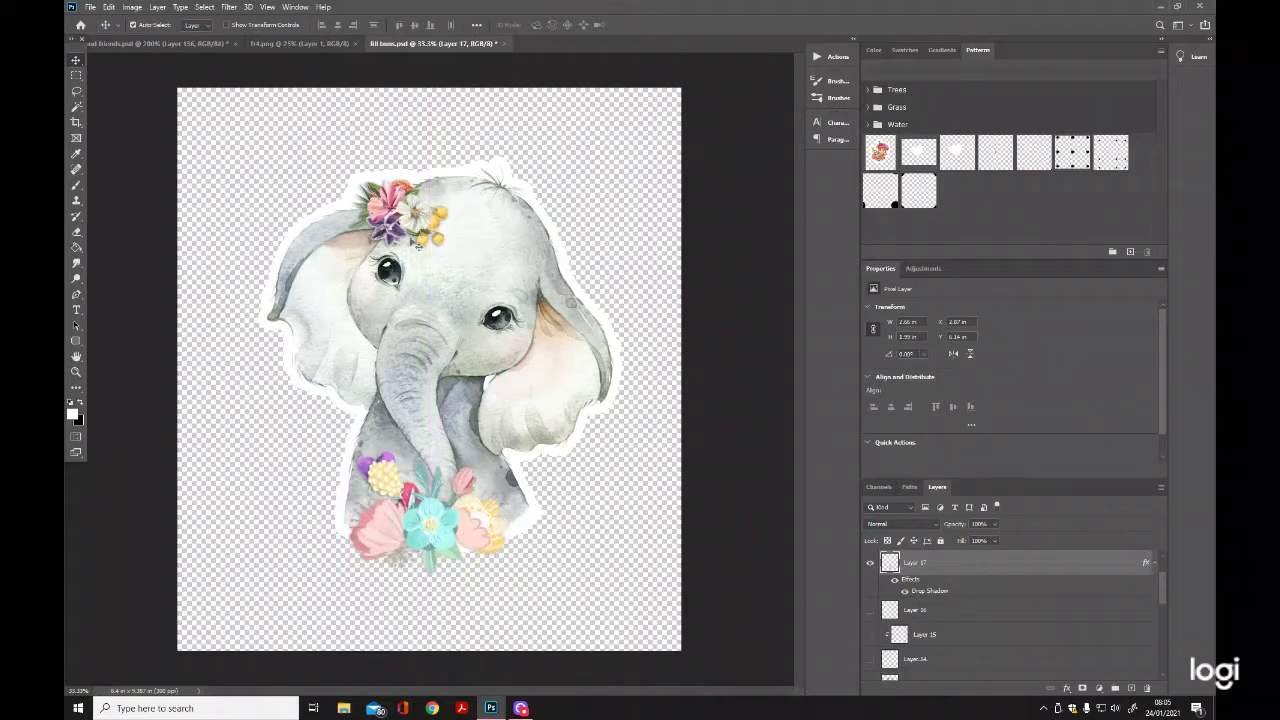
Return to the friends document and toggle the visibility of the snow leopard's flower layer to inspect the artwork beneath it.
{"action": "left_click", "coordinate": [196, 44]}
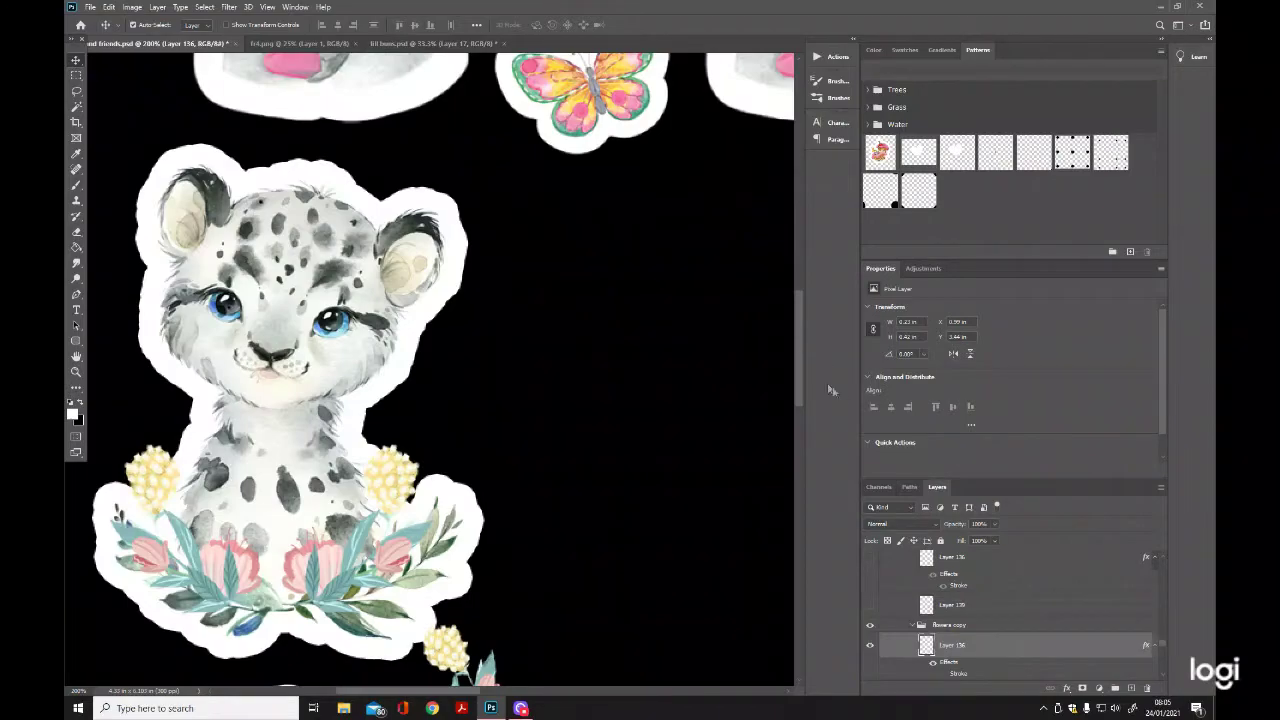
{"action": "scroll", "coordinate": [801, 391], "scroll_direction": "up", "scroll_amount": 5}
{"action": "scroll", "coordinate": [801, 391], "scroll_direction": "down", "scroll_amount": 5}
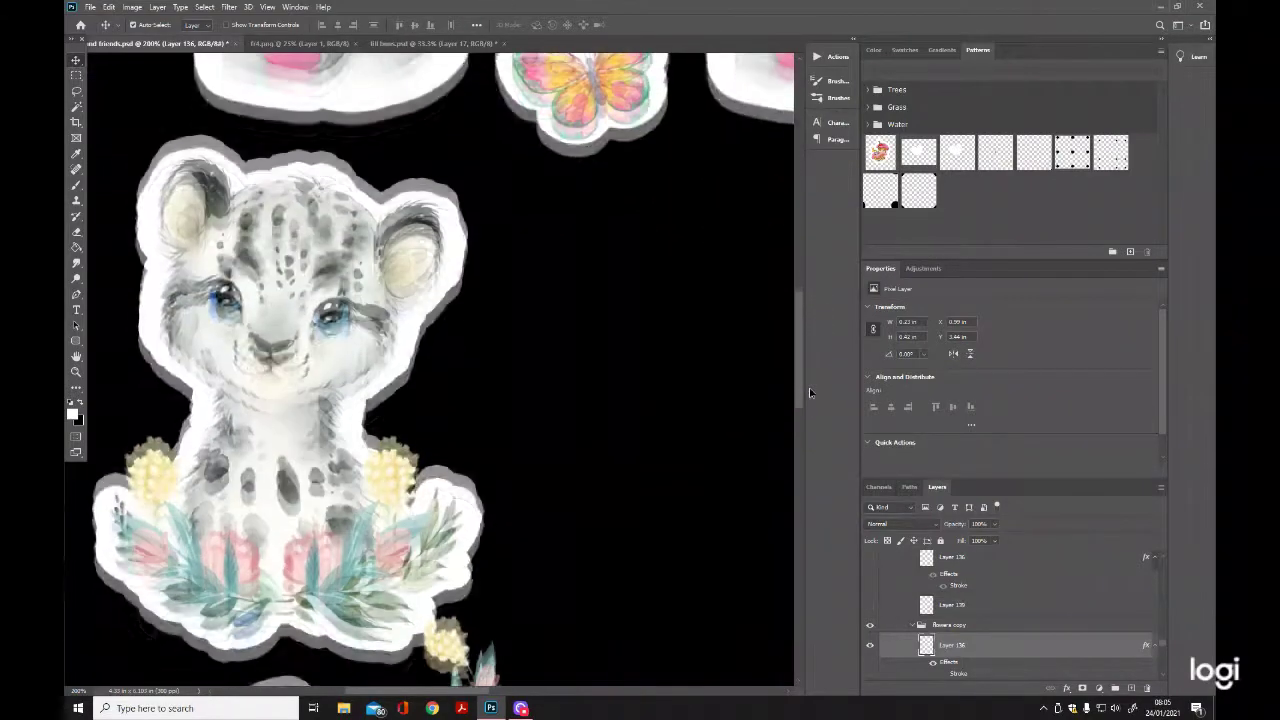
{"action": "left_click_drag", "start_coordinate": [443, 693], "coordinate": [424, 686]}
{"action": "left_click", "coordinate": [435, 278]}
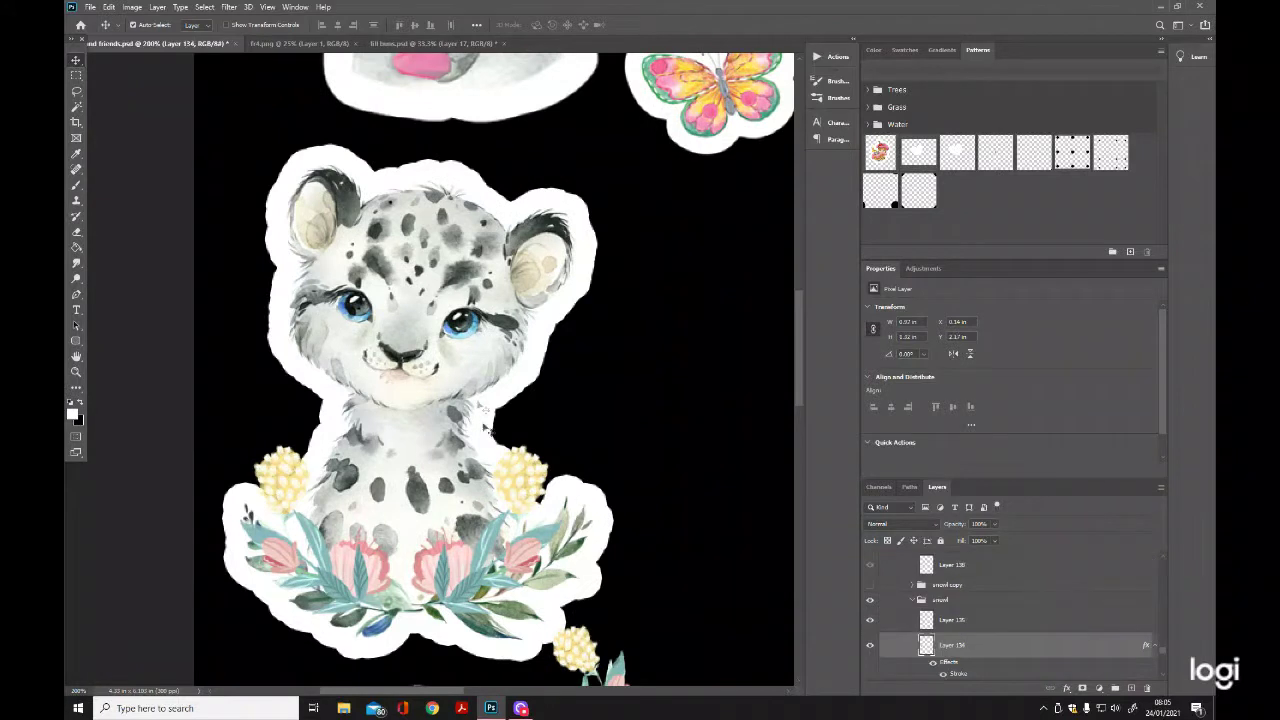
{"action": "left_click", "coordinate": [472, 578]}
{"action": "left_click", "coordinate": [870, 622]}
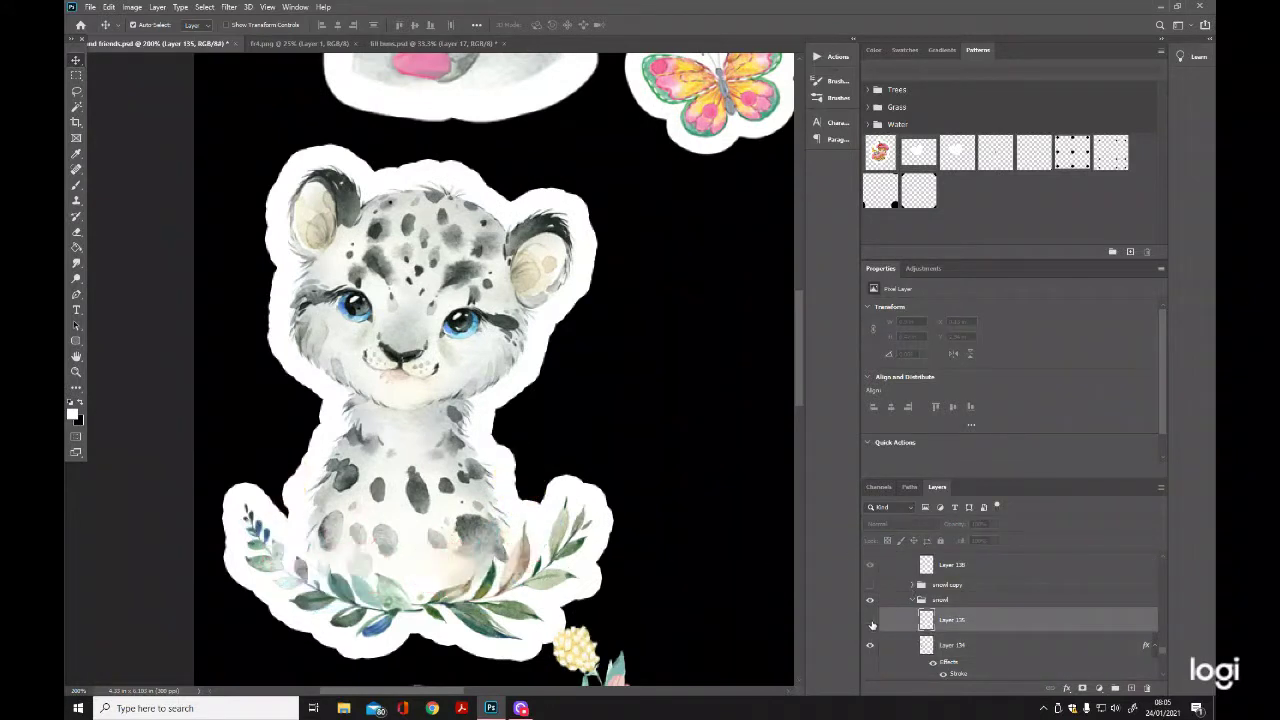
{"action": "left_click", "coordinate": [870, 622]}
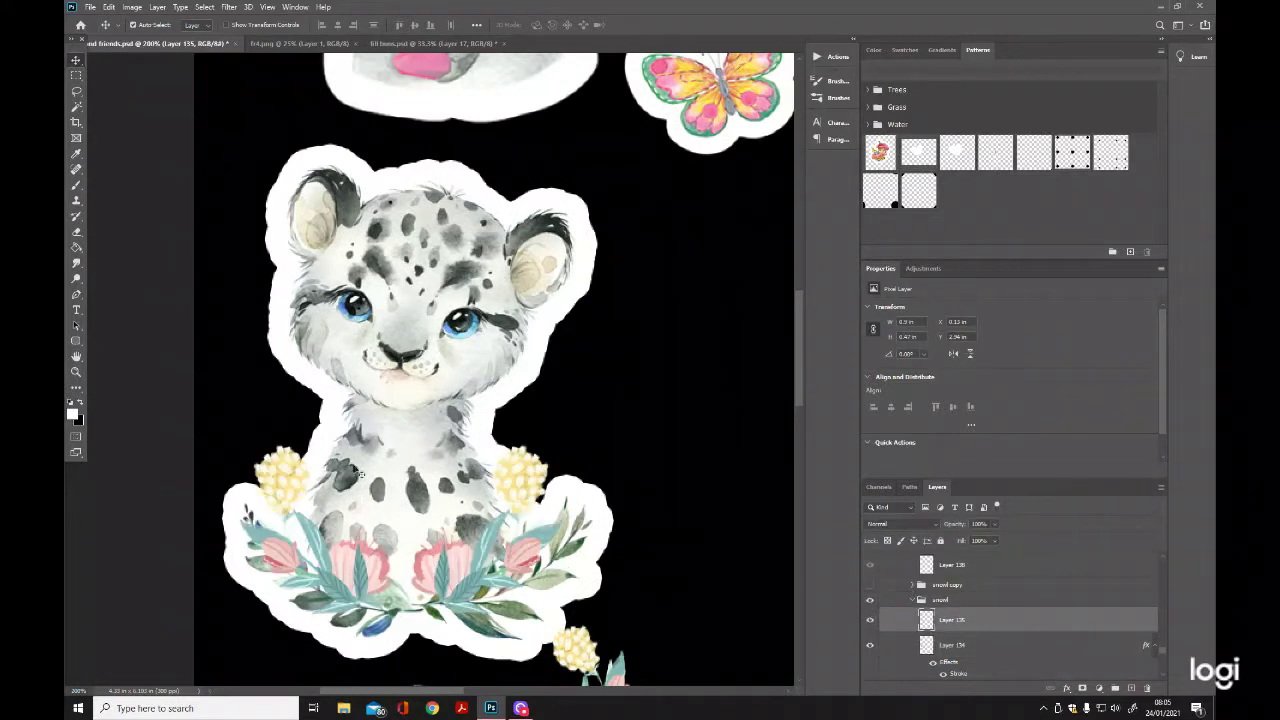
Add a new blank layer and place it directly beneath the snow leopard's layer.
{"action": "scroll", "coordinate": [800, 370], "scroll_direction": "down", "scroll_amount": 3}
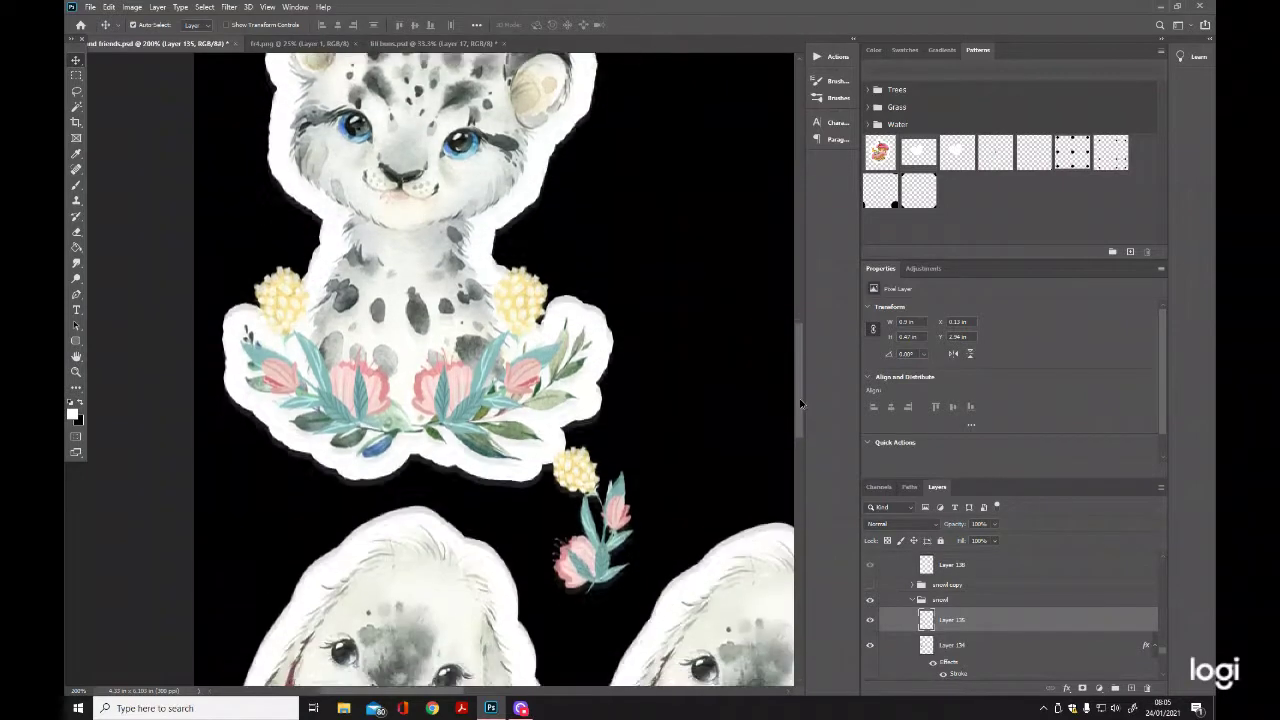
{"action": "scroll", "coordinate": [800, 370], "scroll_direction": "up", "scroll_amount": 3}
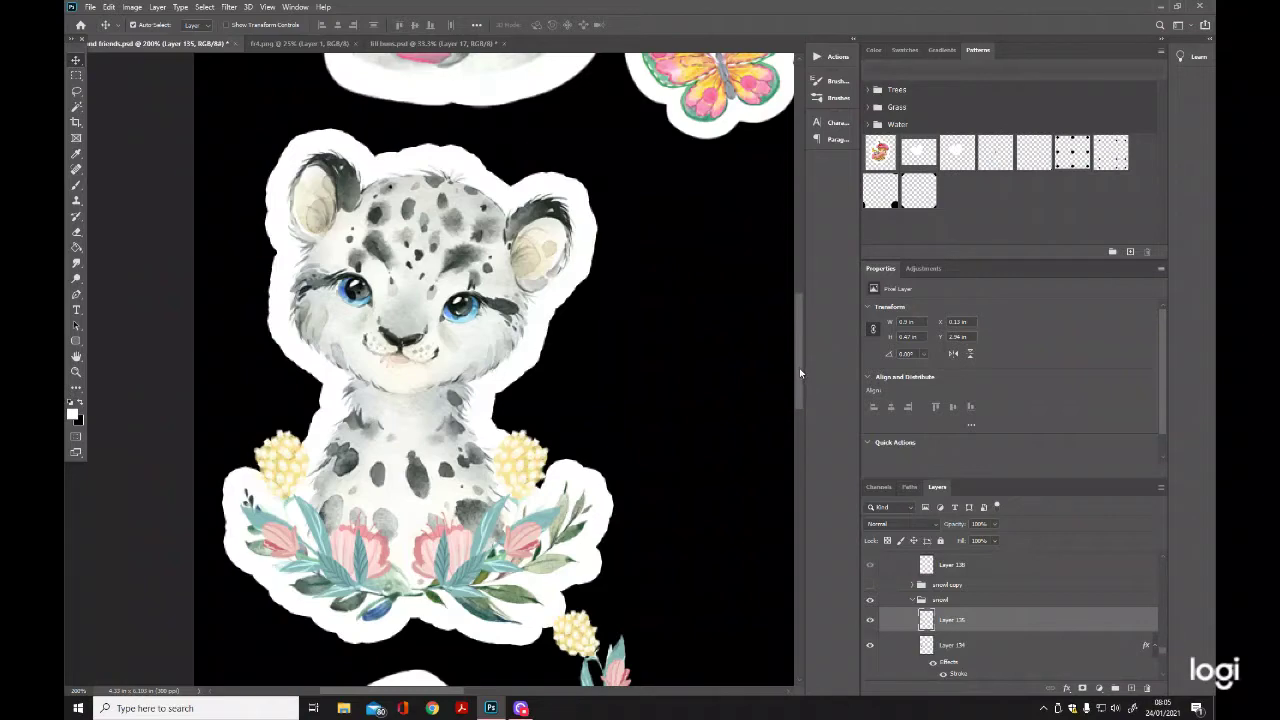
{"action": "scroll", "coordinate": [800, 370], "scroll_direction": "down", "scroll_amount": 2}
{"action": "scroll", "coordinate": [803, 375], "scroll_direction": "up", "scroll_amount": 3}
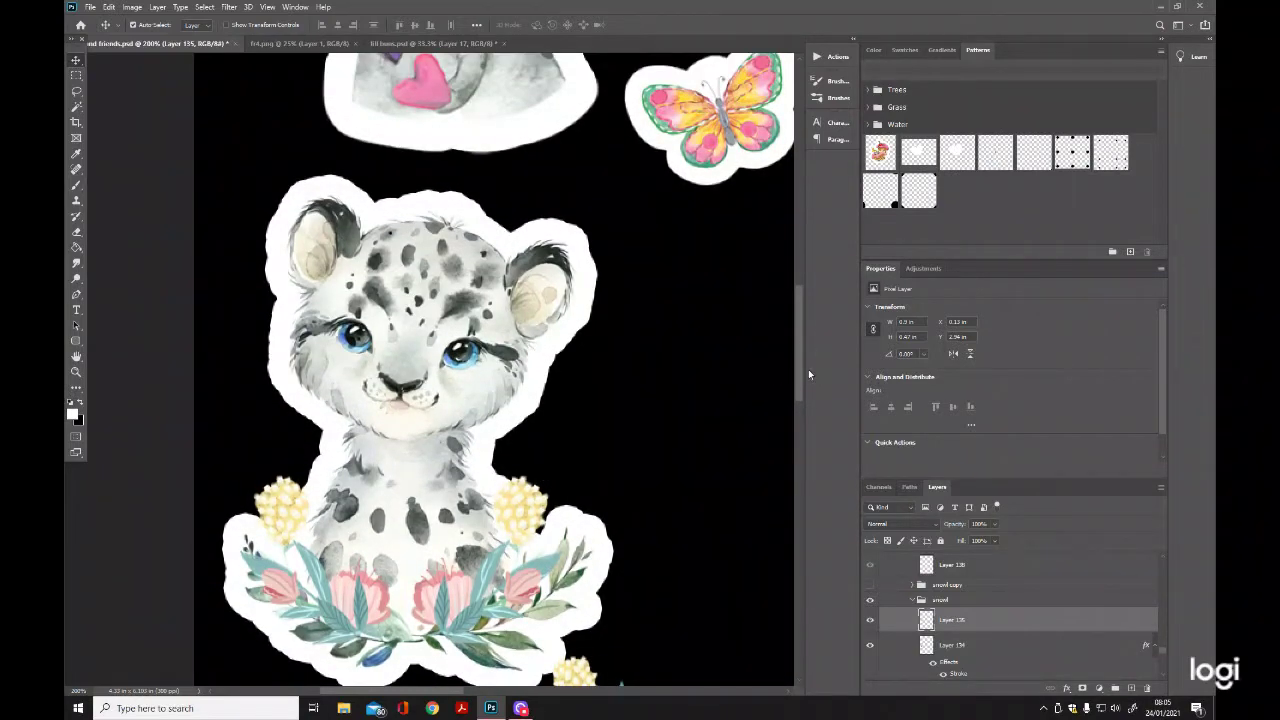
{"action": "scroll", "coordinate": [800, 378], "scroll_direction": "up", "scroll_amount": 1}
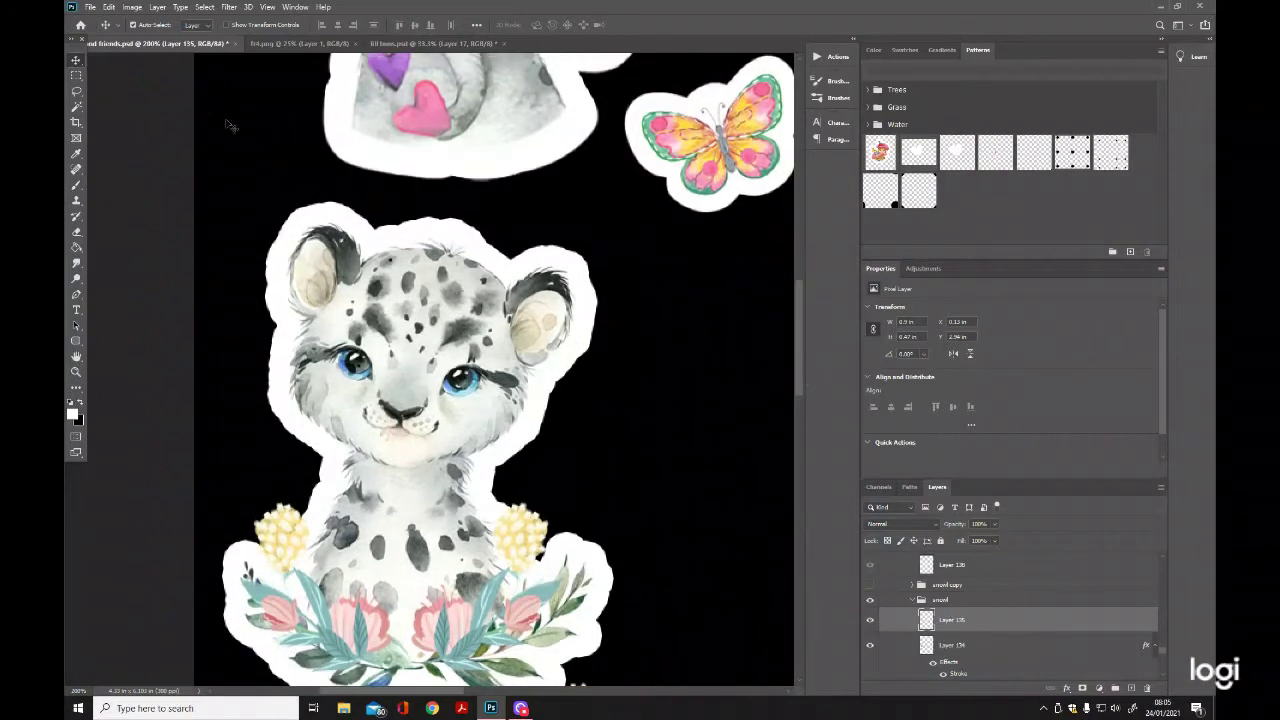
{"action": "left_click", "coordinate": [425, 303]}
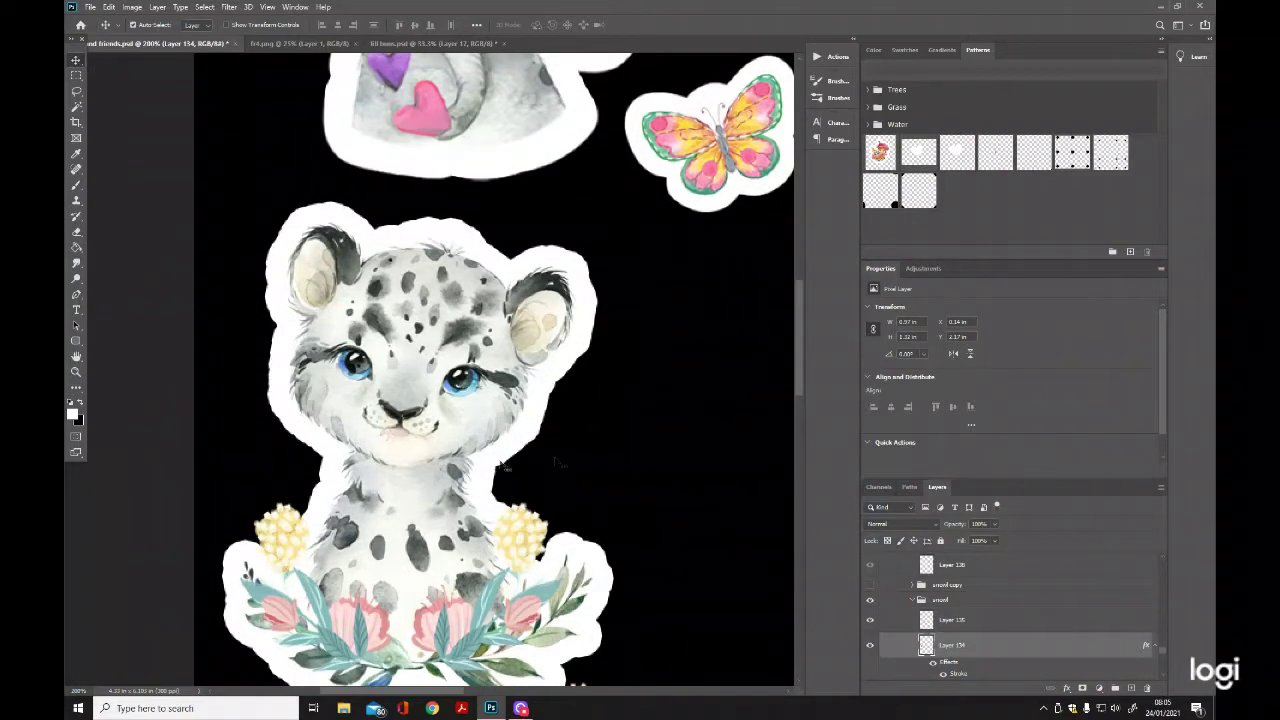
{"action": "scroll", "coordinate": [1163, 653], "scroll_direction": "down", "scroll_amount": 8}
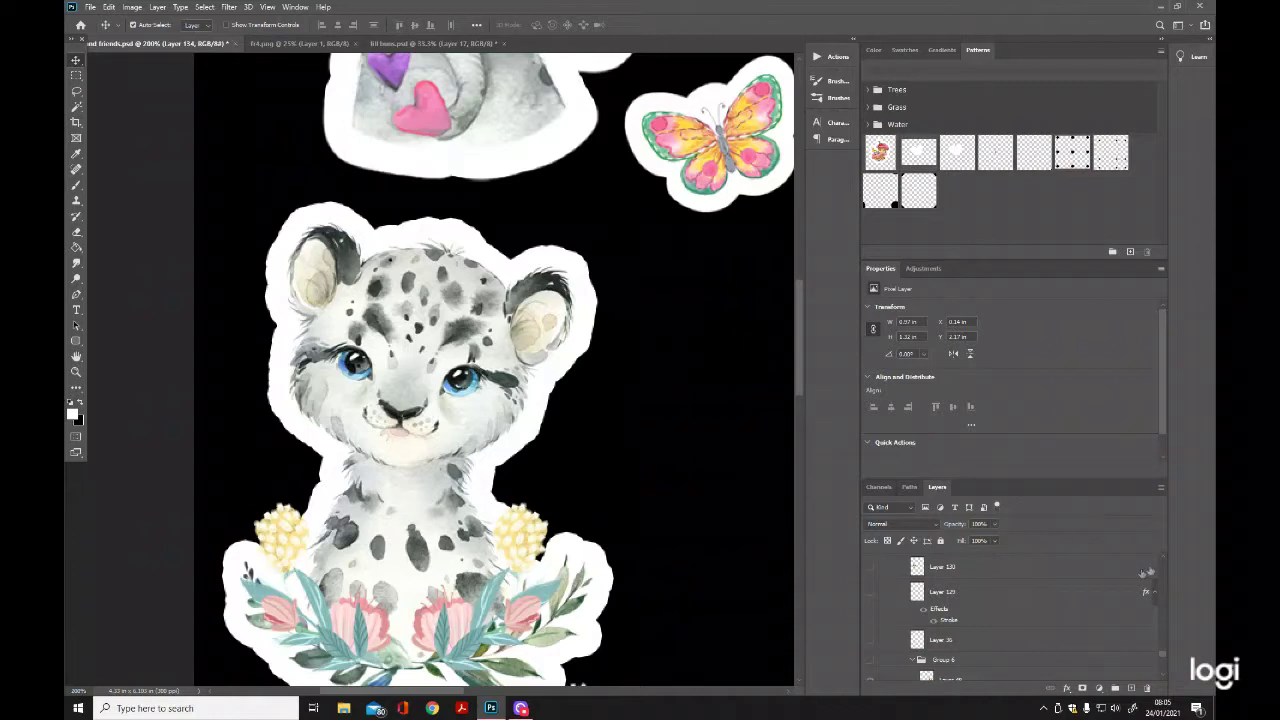
{"action": "left_click", "coordinate": [1132, 688]}
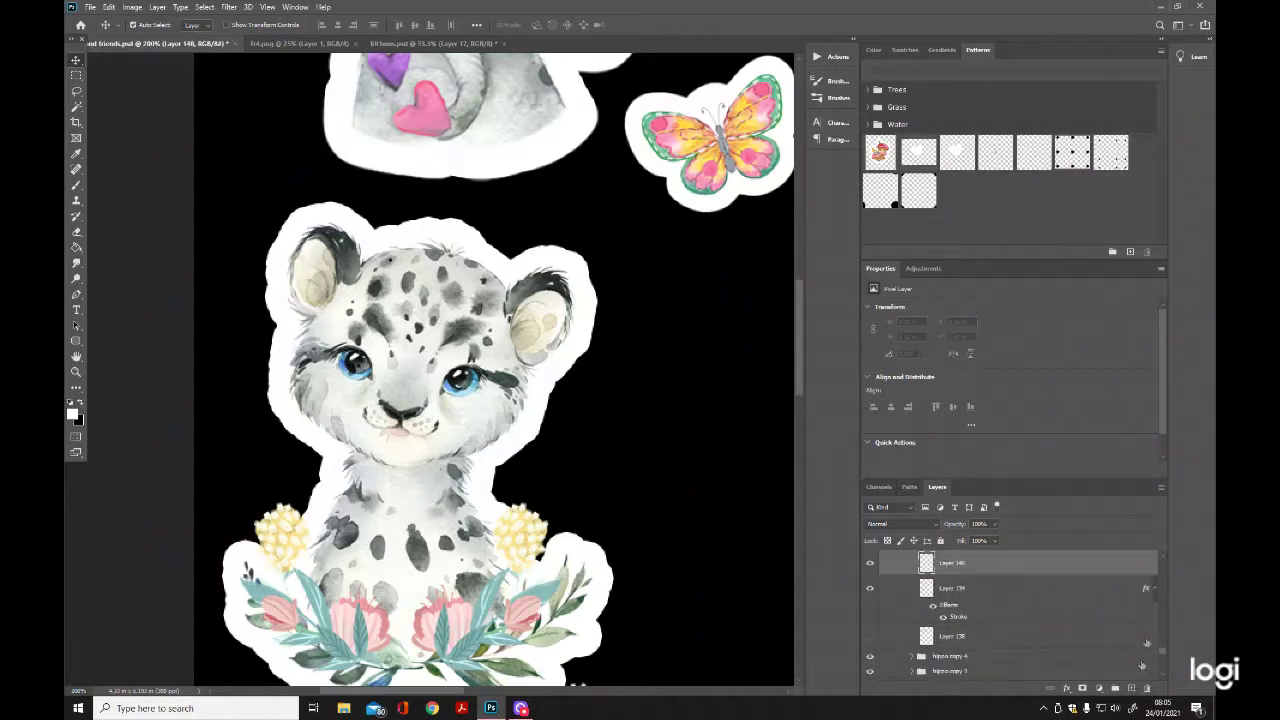
{"action": "left_click_drag", "start_coordinate": [1083, 570], "coordinate": [1079, 638]}
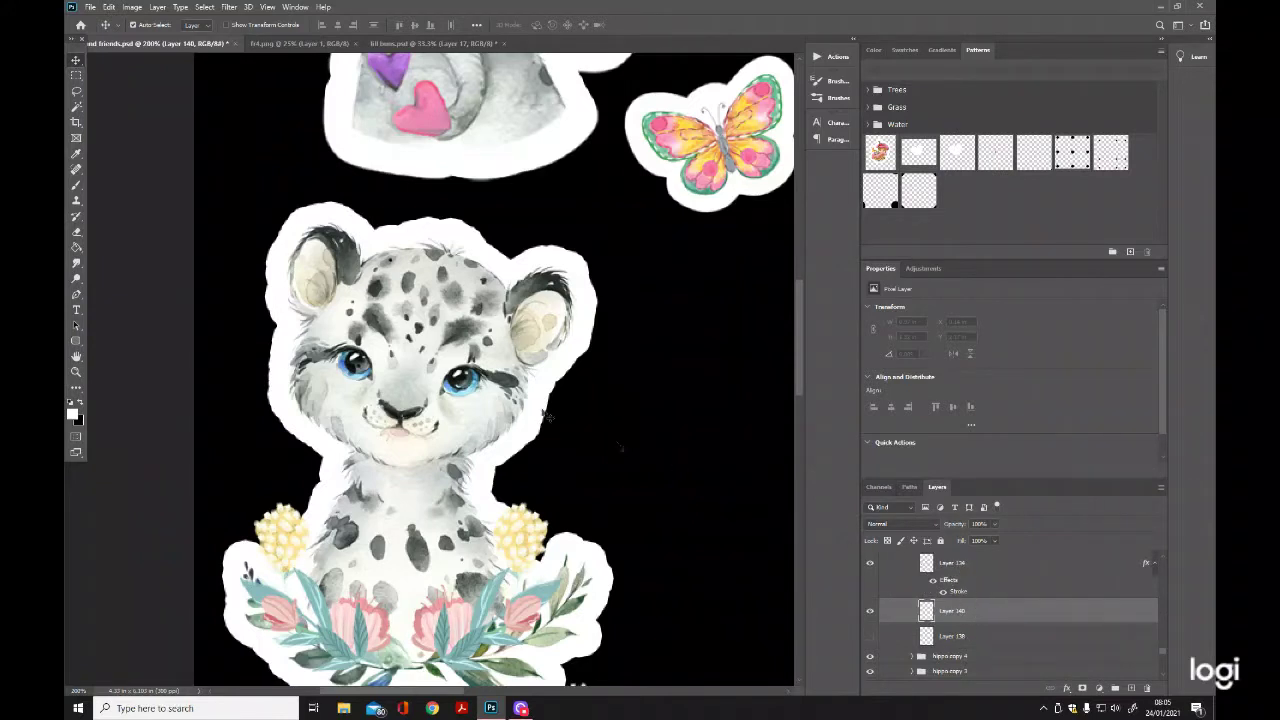
Brush white on the new layer to widen and smooth the border around the leopard's left-hand ear, cheek and neck.
{"action": "left_click", "coordinate": [77, 187]}
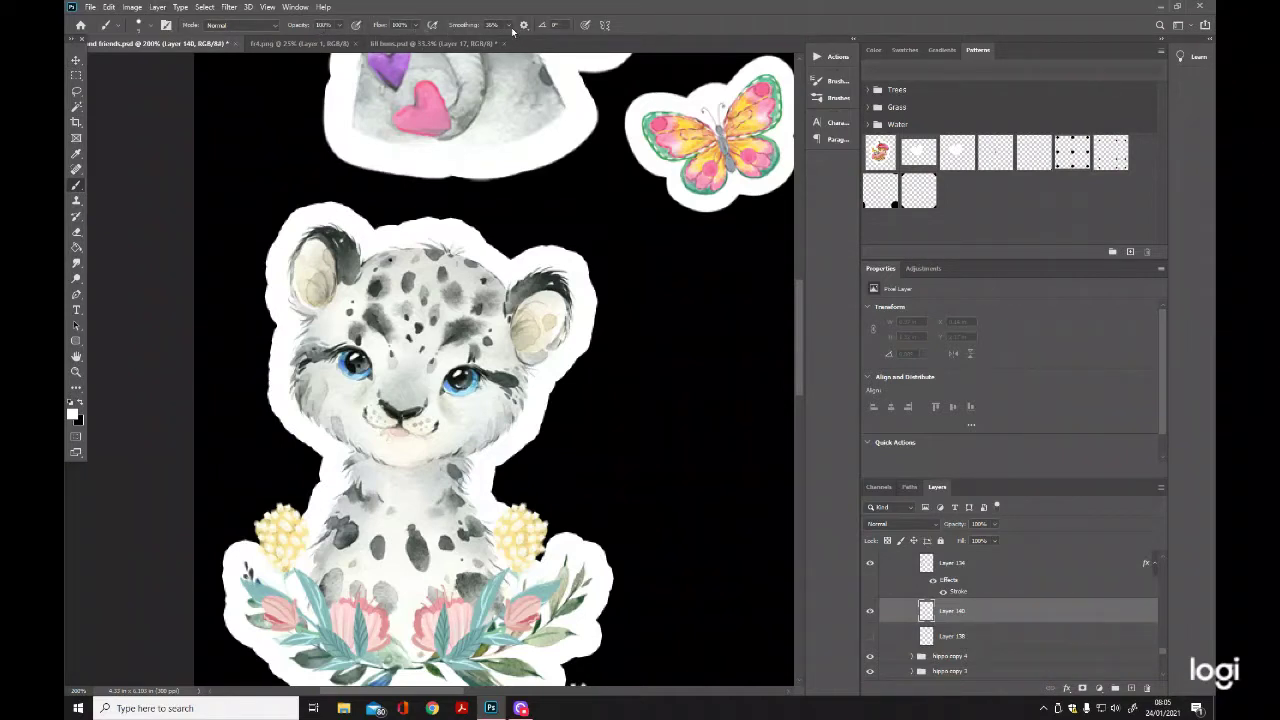
{"action": "key", "text": "z"}
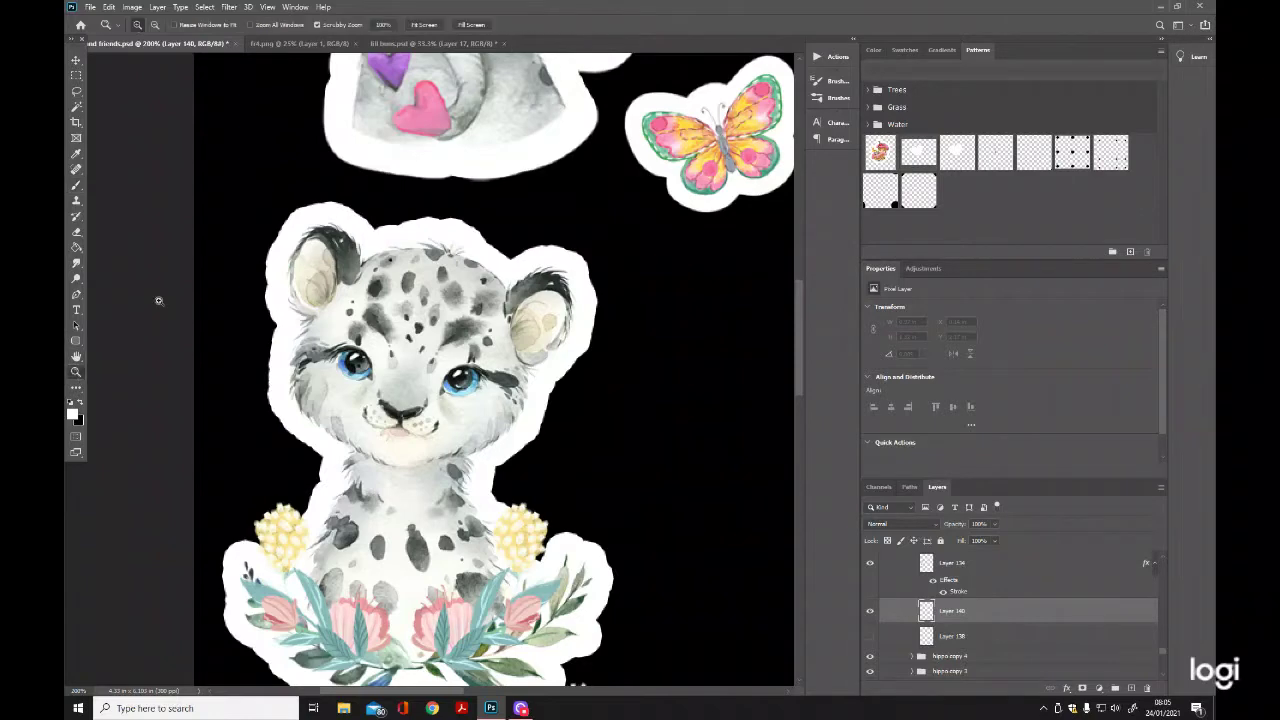
{"action": "left_click", "coordinate": [316, 198]}
{"action": "left_click", "coordinate": [314, 200]}
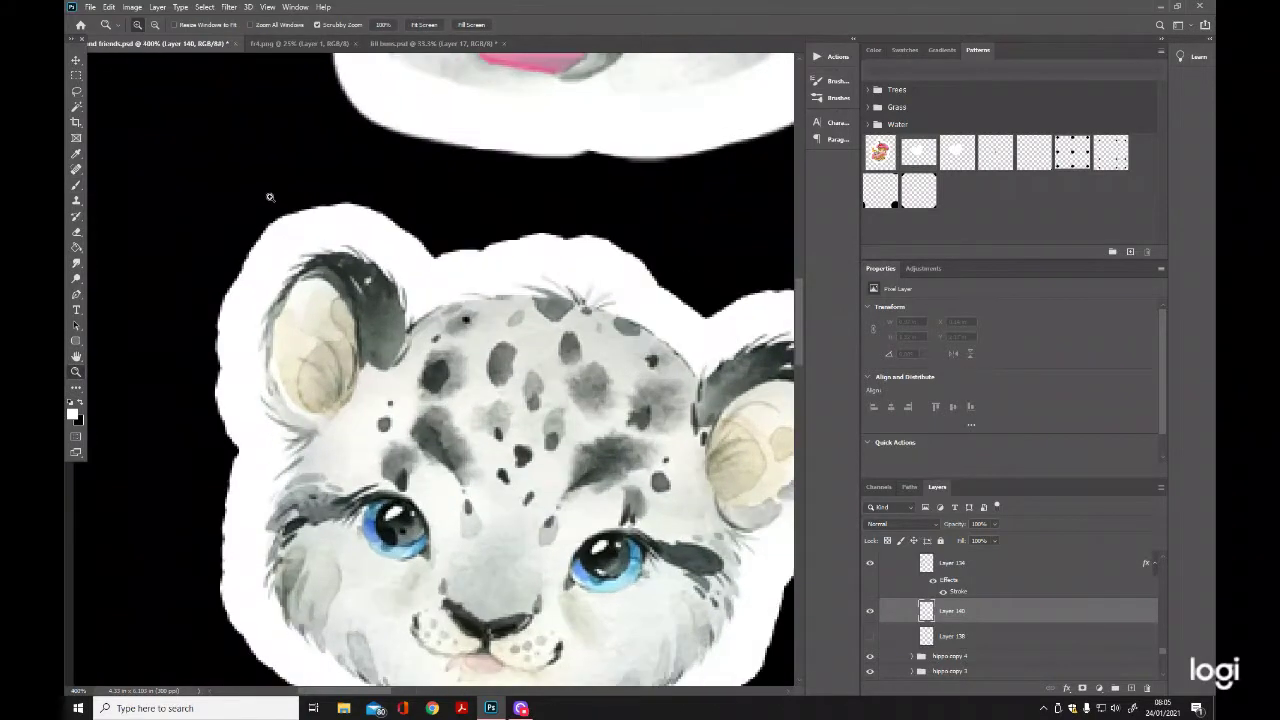
{"action": "left_click", "coordinate": [76, 185]}
{"action": "mouse_move", "coordinate": [420, 252]}
{"action": "left_mouse_down"}
{"action": "mouse_move", "coordinate": [358, 206]}
{"action": "mouse_move", "coordinate": [320, 200]}
{"action": "mouse_move", "coordinate": [255, 250]}
{"action": "mouse_move", "coordinate": [213, 330]}
{"action": "mouse_move", "coordinate": [213, 376]}
{"action": "mouse_move", "coordinate": [225, 428]}
{"action": "mouse_move", "coordinate": [263, 466]}
{"action": "left_mouse_up"}
{"action": "scroll", "coordinate": [799, 343], "scroll_direction": "down", "scroll_amount": 3}
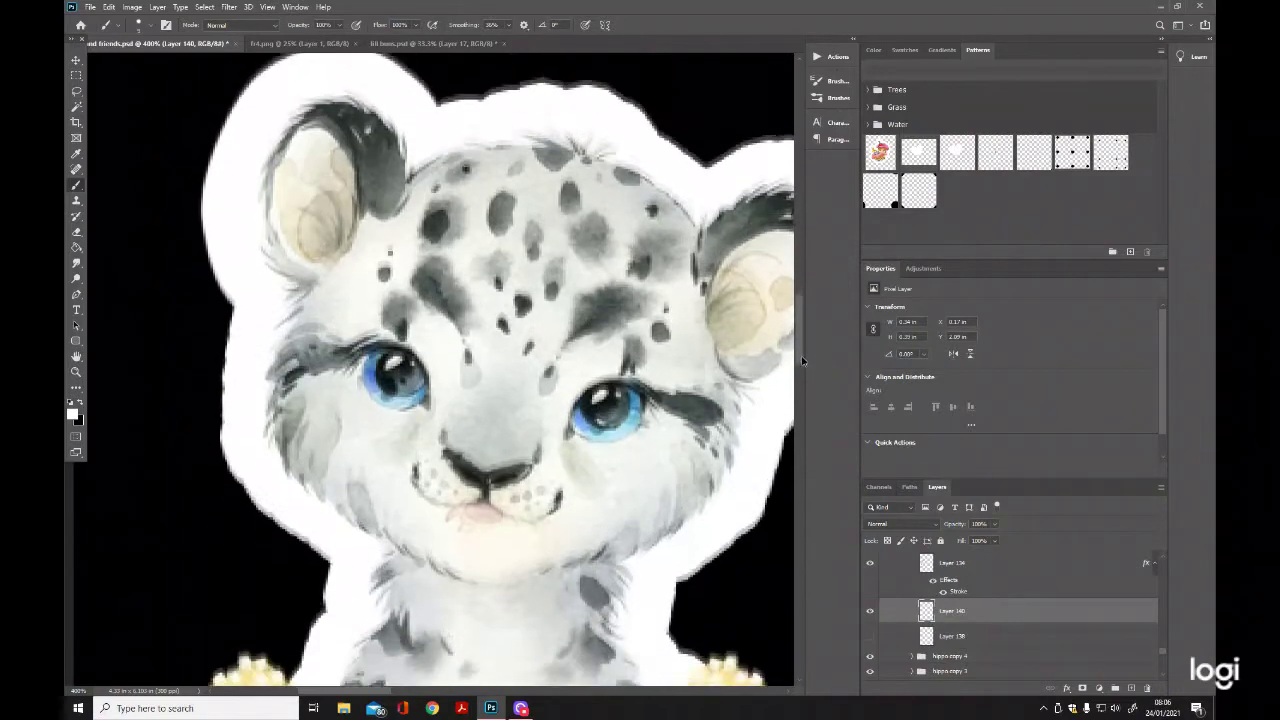
{"action": "mouse_move", "coordinate": [240, 268]}
{"action": "left_mouse_down"}
{"action": "mouse_move", "coordinate": [222, 379]}
{"action": "mouse_move", "coordinate": [234, 434]}
{"action": "mouse_move", "coordinate": [320, 515]}
{"action": "mouse_move", "coordinate": [377, 527]}
{"action": "mouse_move", "coordinate": [337, 526]}
{"action": "mouse_move", "coordinate": [297, 672]}
{"action": "left_mouse_up"}
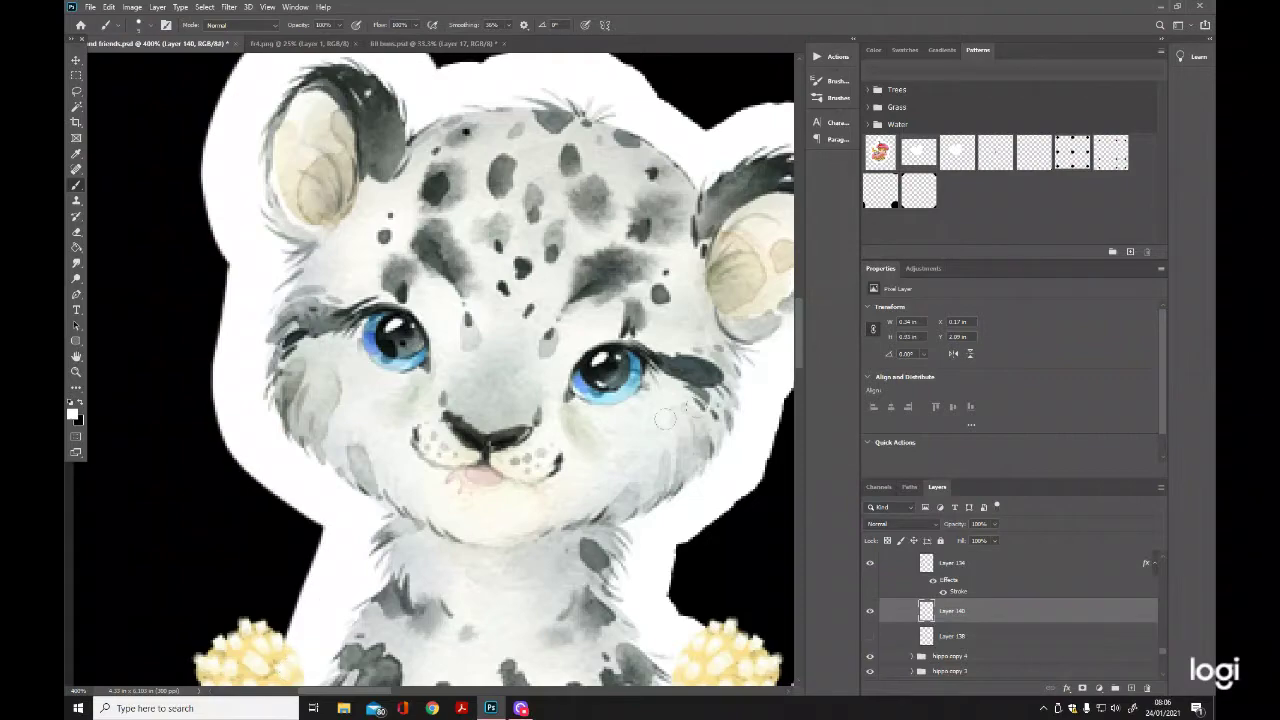
Paint a rounded white border around the left-hand yellow flower and smooth the outline beside the left-hand foliage.
{"action": "left_click_drag", "start_coordinate": [797, 358], "coordinate": [797, 404]}
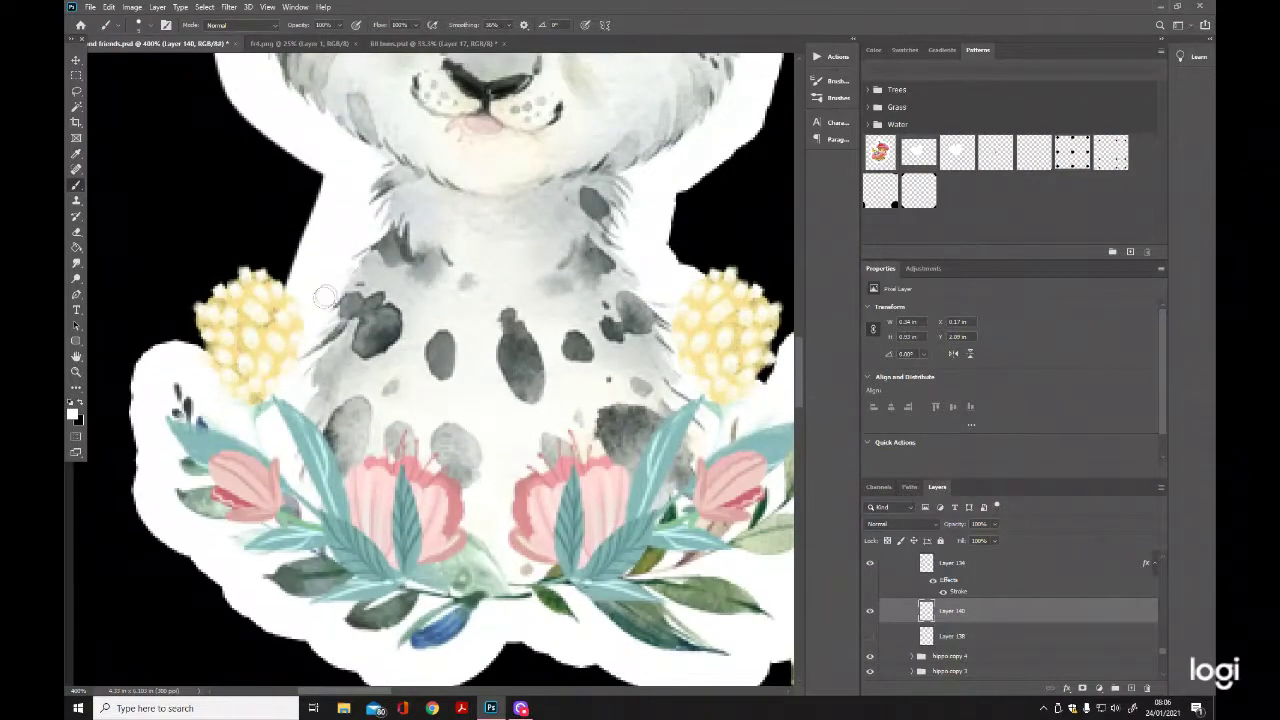
{"action": "mouse_move", "coordinate": [304, 294]}
{"action": "left_mouse_down"}
{"action": "mouse_move", "coordinate": [258, 242]}
{"action": "mouse_move", "coordinate": [195, 258]}
{"action": "mouse_move", "coordinate": [170, 340]}
{"action": "mouse_move", "coordinate": [228, 252]}
{"action": "mouse_move", "coordinate": [285, 292]}
{"action": "mouse_move", "coordinate": [237, 276]}
{"action": "mouse_move", "coordinate": [199, 308]}
{"action": "left_mouse_up"}
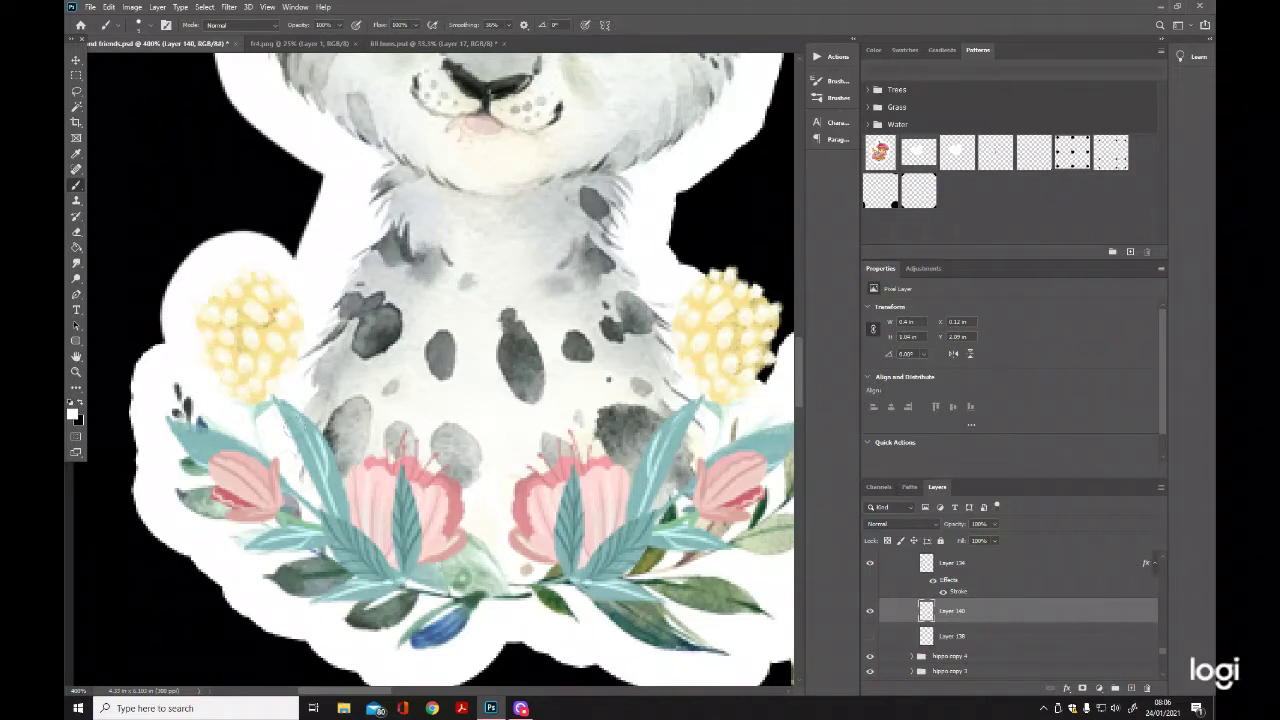
{"action": "mouse_move", "coordinate": [314, 273]}
{"action": "left_mouse_down"}
{"action": "mouse_move", "coordinate": [249, 233]}
{"action": "mouse_move", "coordinate": [198, 248]}
{"action": "mouse_move", "coordinate": [163, 327]}
{"action": "mouse_move", "coordinate": [193, 374]}
{"action": "mouse_move", "coordinate": [227, 330]}
{"action": "mouse_move", "coordinate": [167, 347]}
{"action": "mouse_move", "coordinate": [136, 383]}
{"action": "mouse_move", "coordinate": [136, 508]}
{"action": "mouse_move", "coordinate": [246, 596]}
{"action": "left_mouse_up"}
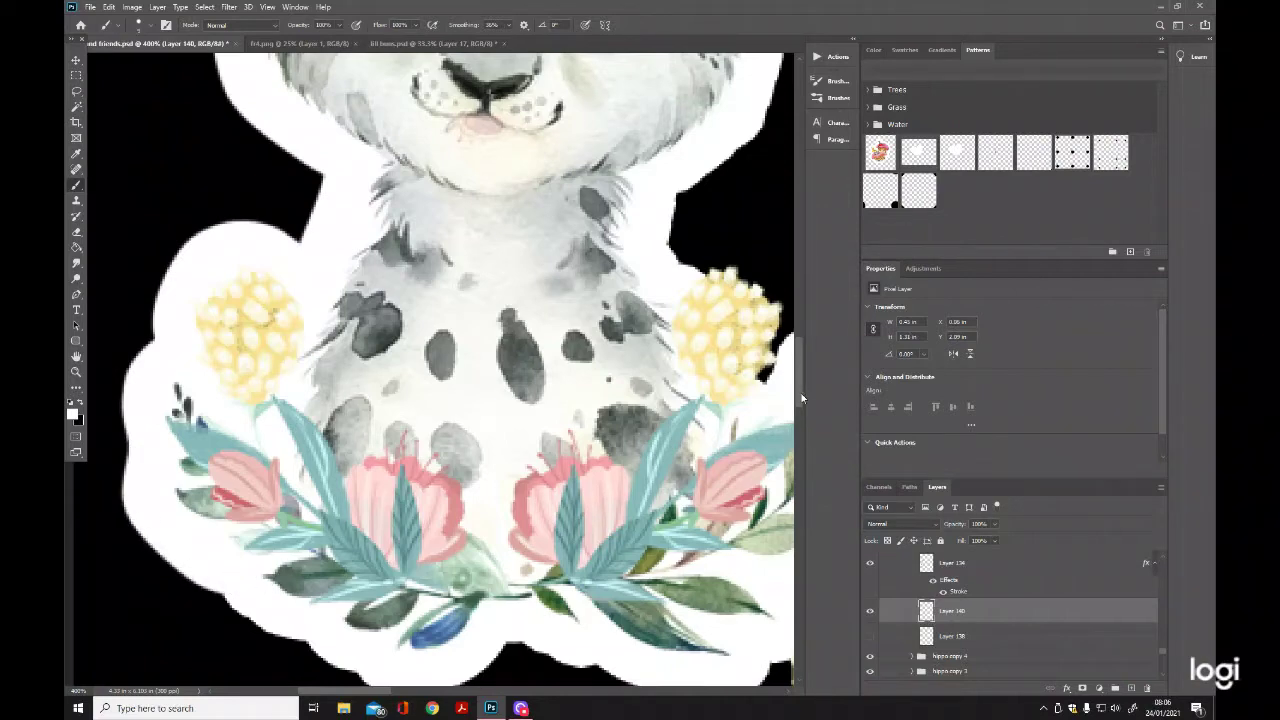
Smooth the white border along the underside of the leopard's foliage, from the left-hand leaves to the right-hand ones.
{"action": "left_click_drag", "start_coordinate": [801, 393], "coordinate": [805, 419]}
{"action": "mouse_move", "coordinate": [229, 361]}
{"action": "left_mouse_down"}
{"action": "mouse_move", "coordinate": [380, 457]}
{"action": "mouse_move", "coordinate": [480, 434]}
{"action": "mouse_move", "coordinate": [531, 379]}
{"action": "mouse_move", "coordinate": [531, 417]}
{"action": "mouse_move", "coordinate": [519, 415]}
{"action": "mouse_move", "coordinate": [537, 428]}
{"action": "mouse_move", "coordinate": [635, 428]}
{"action": "left_mouse_up"}
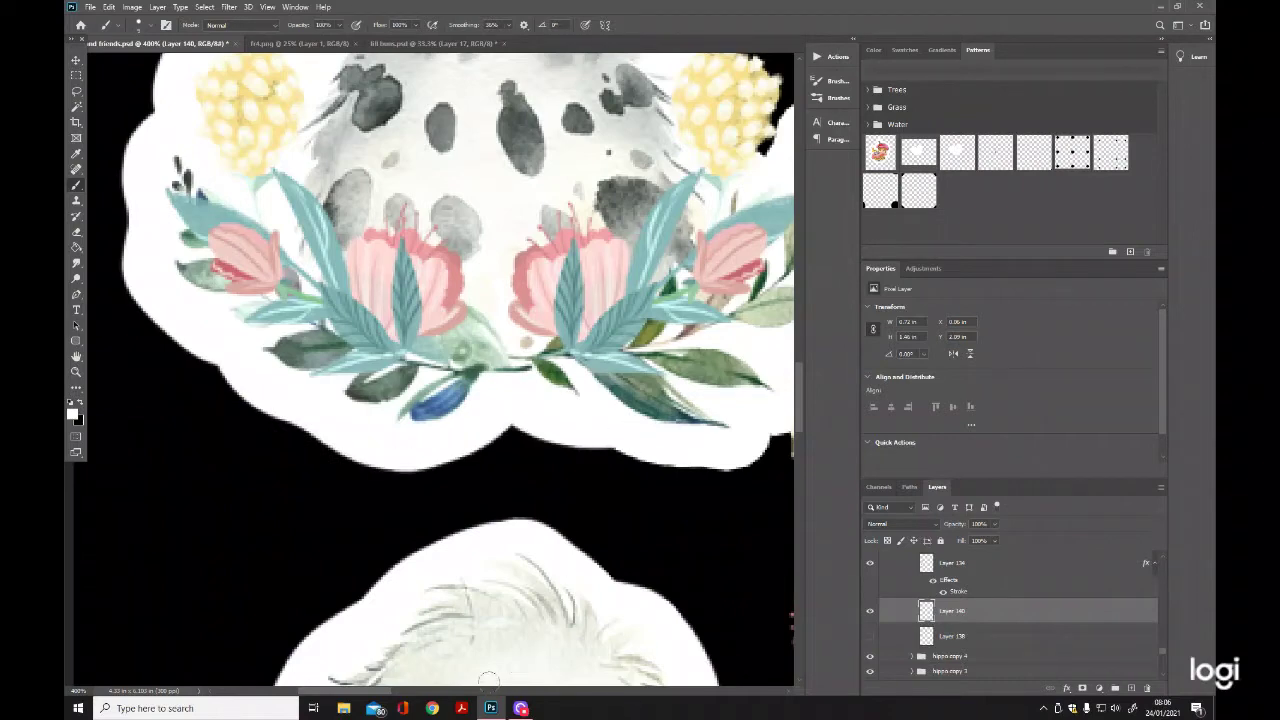
{"action": "left_click_drag", "start_coordinate": [381, 693], "coordinate": [431, 693]}
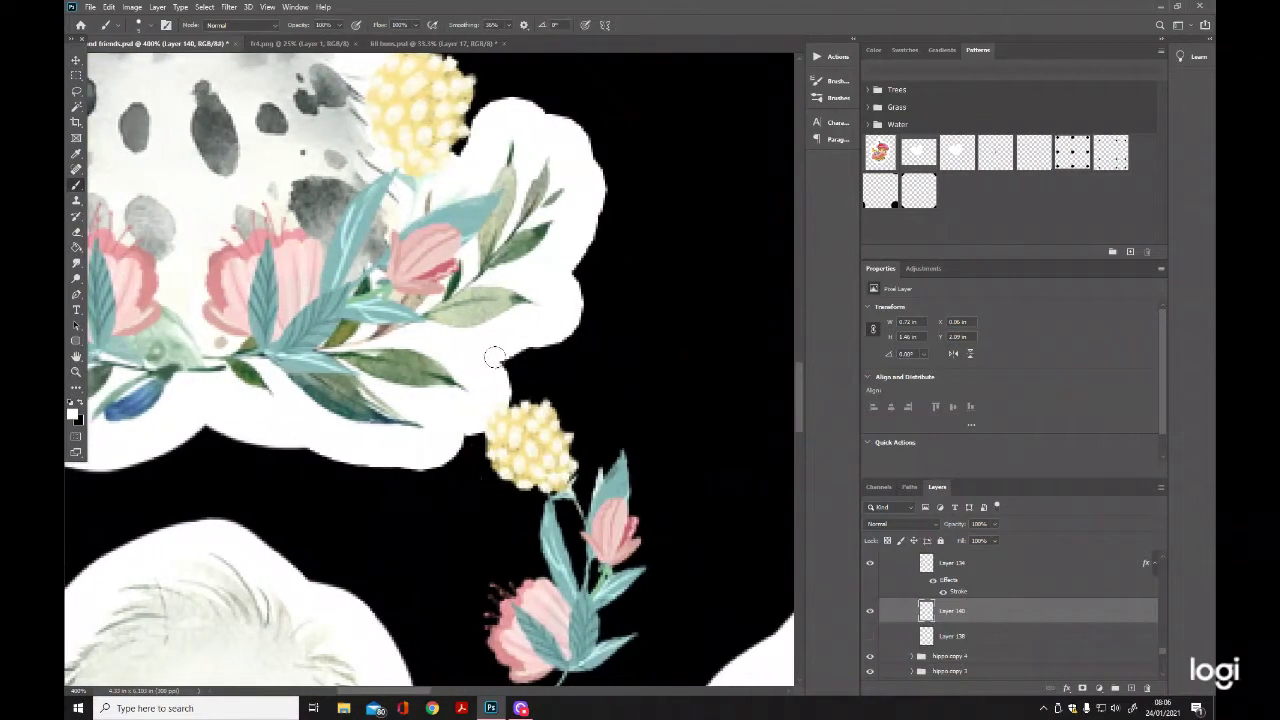
{"action": "mouse_move", "coordinate": [481, 438]}
{"action": "left_mouse_down"}
{"action": "mouse_move", "coordinate": [387, 470]}
{"action": "mouse_move", "coordinate": [248, 440]}
{"action": "left_mouse_up"}
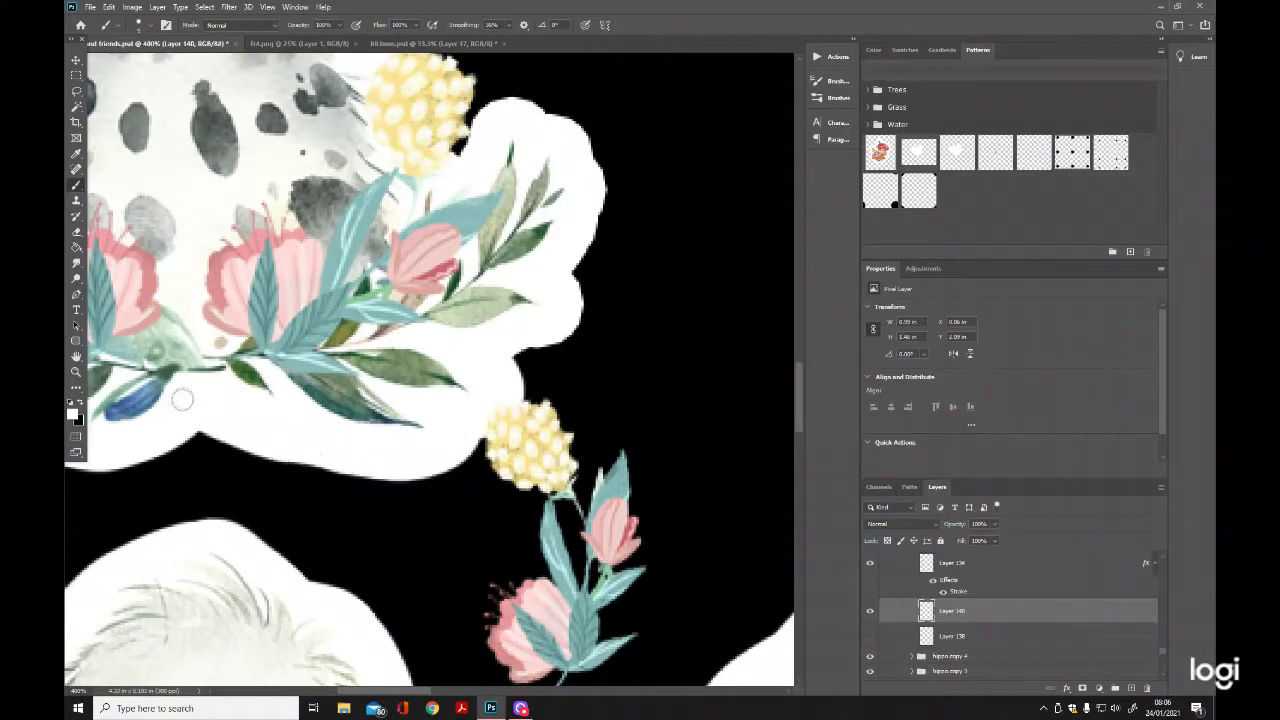
Paint a rounded white border around the right-hand foliage and yellow flower, filling the gaps beside the flower.
{"action": "scroll", "coordinate": [802, 425], "scroll_direction": "up", "scroll_amount": 3}
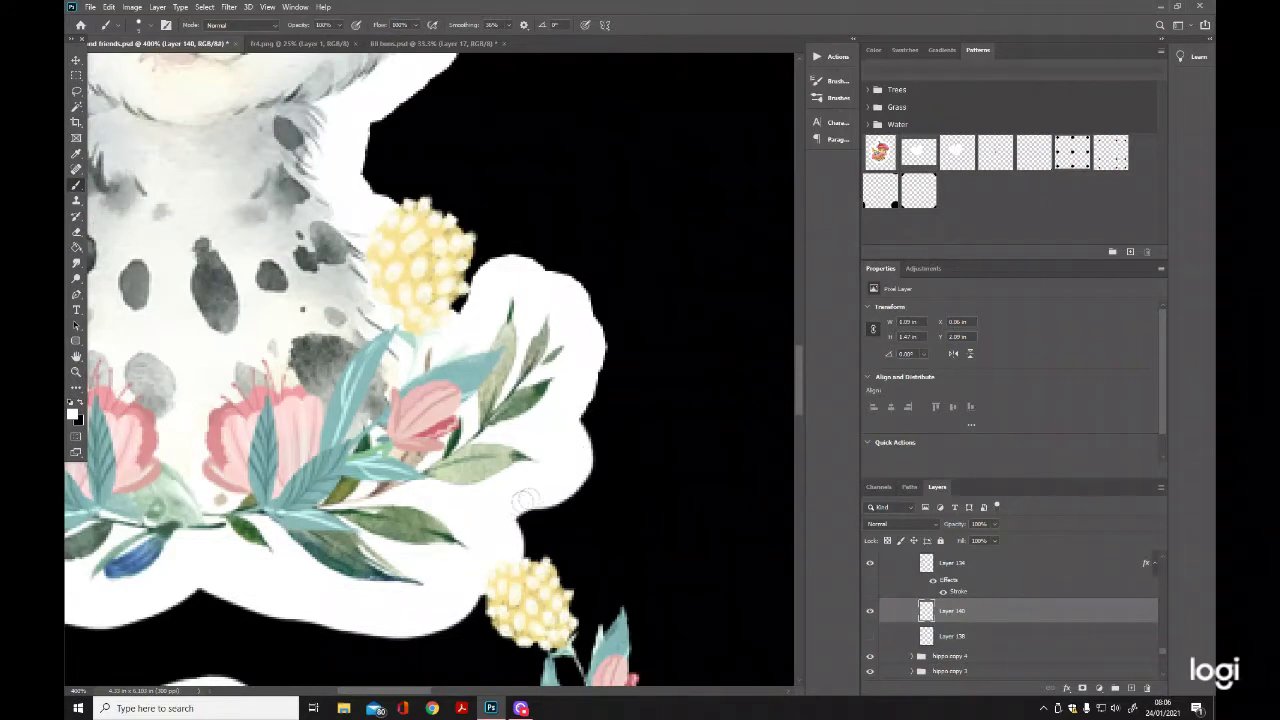
{"action": "mouse_move", "coordinate": [591, 394]}
{"action": "left_mouse_down"}
{"action": "mouse_move", "coordinate": [604, 312]}
{"action": "mouse_move", "coordinate": [556, 268]}
{"action": "mouse_move", "coordinate": [486, 258]}
{"action": "mouse_move", "coordinate": [407, 351]}
{"action": "left_mouse_up"}
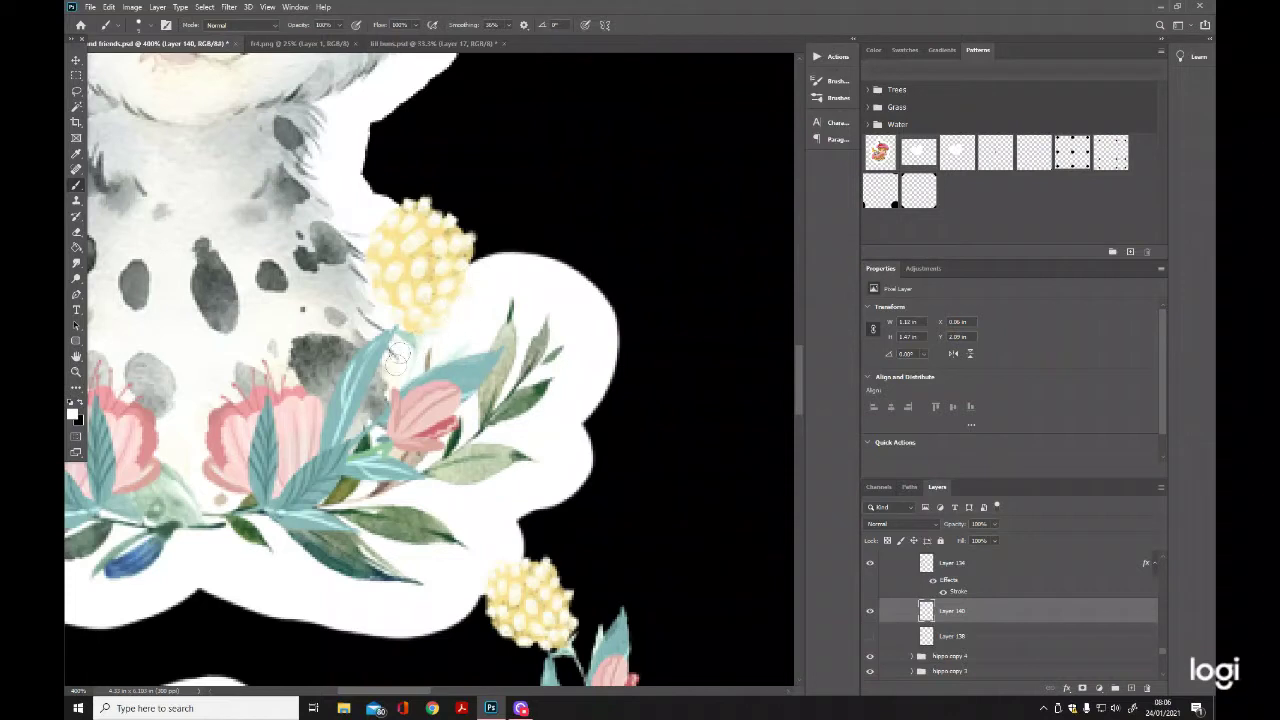
{"action": "mouse_move", "coordinate": [492, 268]}
{"action": "left_mouse_down"}
{"action": "mouse_move", "coordinate": [493, 236]}
{"action": "mouse_move", "coordinate": [465, 203]}
{"action": "mouse_move", "coordinate": [388, 192]}
{"action": "left_mouse_up"}
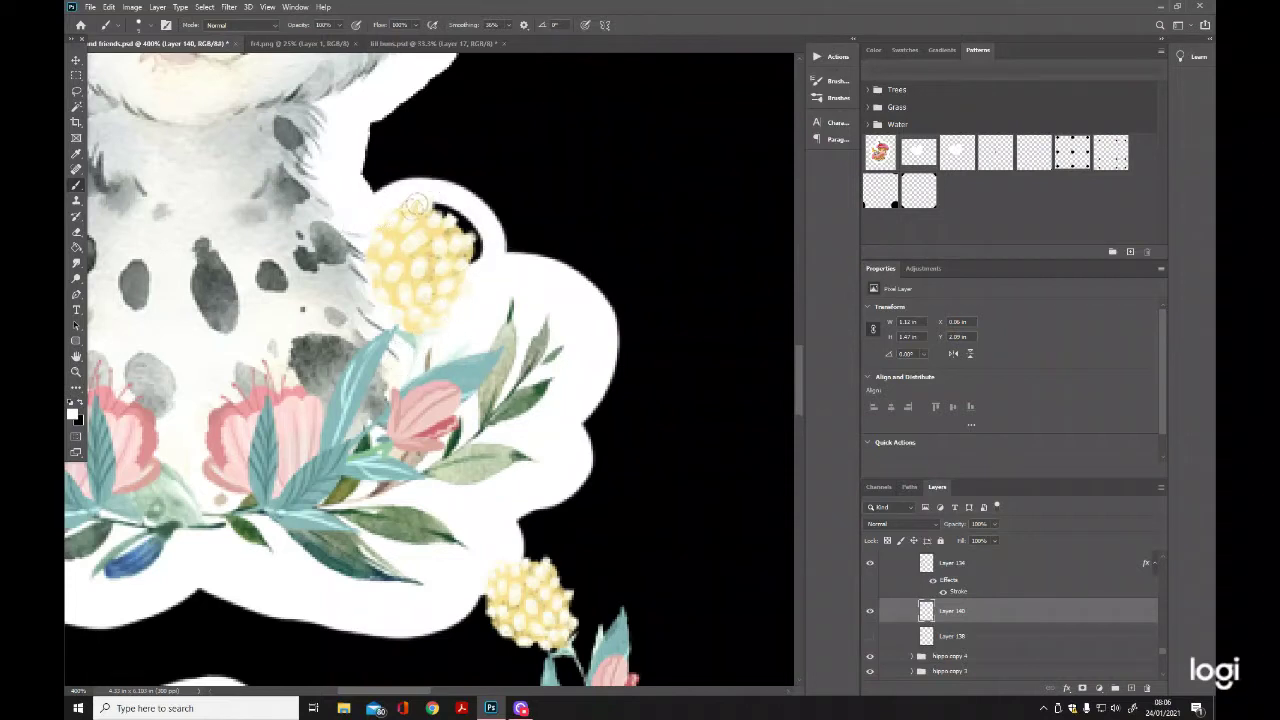
{"action": "mouse_move", "coordinate": [453, 222]}
{"action": "left_mouse_down"}
{"action": "mouse_move", "coordinate": [456, 276]}
{"action": "mouse_move", "coordinate": [482, 222]}
{"action": "mouse_move", "coordinate": [468, 258]}
{"action": "mouse_move", "coordinate": [512, 263]}
{"action": "mouse_move", "coordinate": [500, 272]}
{"action": "mouse_move", "coordinate": [510, 237]}
{"action": "mouse_move", "coordinate": [475, 180]}
{"action": "mouse_move", "coordinate": [440, 172]}
{"action": "mouse_move", "coordinate": [363, 203]}
{"action": "left_mouse_up"}
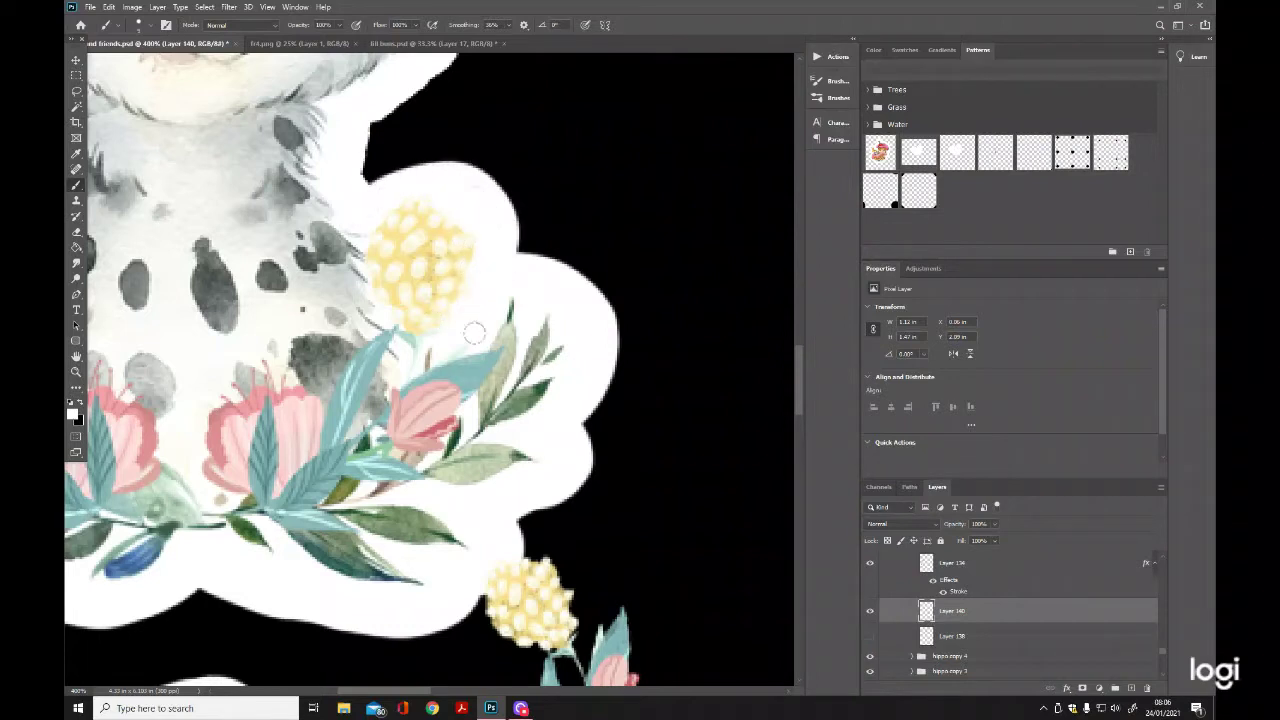
Brush white along the right-hand side of the leopard's neck and cheek to widen and smooth the border.
{"action": "scroll", "coordinate": [654, 374], "scroll_direction": "up", "scroll_amount": 5}
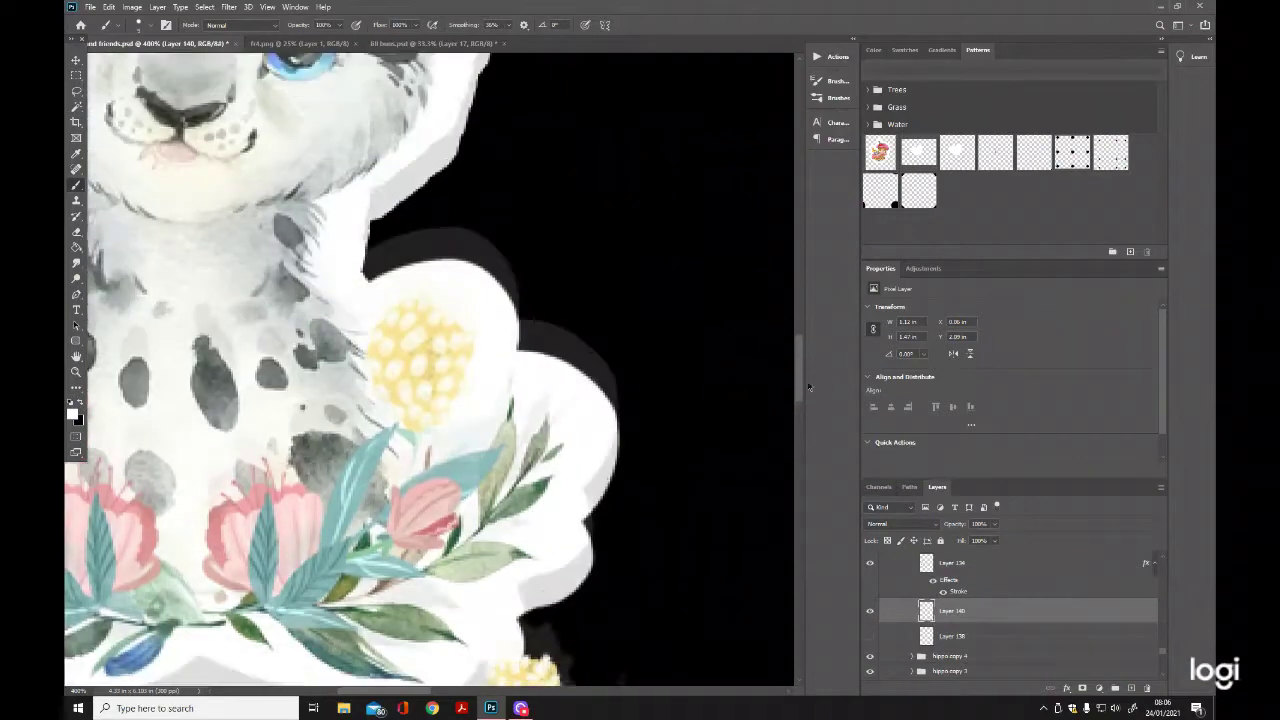
{"action": "mouse_move", "coordinate": [362, 373]}
{"action": "left_mouse_down"}
{"action": "mouse_move", "coordinate": [354, 473]}
{"action": "mouse_move", "coordinate": [359, 411]}
{"action": "mouse_move", "coordinate": [371, 452]}
{"action": "left_mouse_up"}
{"action": "mouse_move", "coordinate": [492, 197]}
{"action": "left_mouse_down"}
{"action": "mouse_move", "coordinate": [446, 320]}
{"action": "mouse_move", "coordinate": [380, 382]}
{"action": "left_mouse_up"}
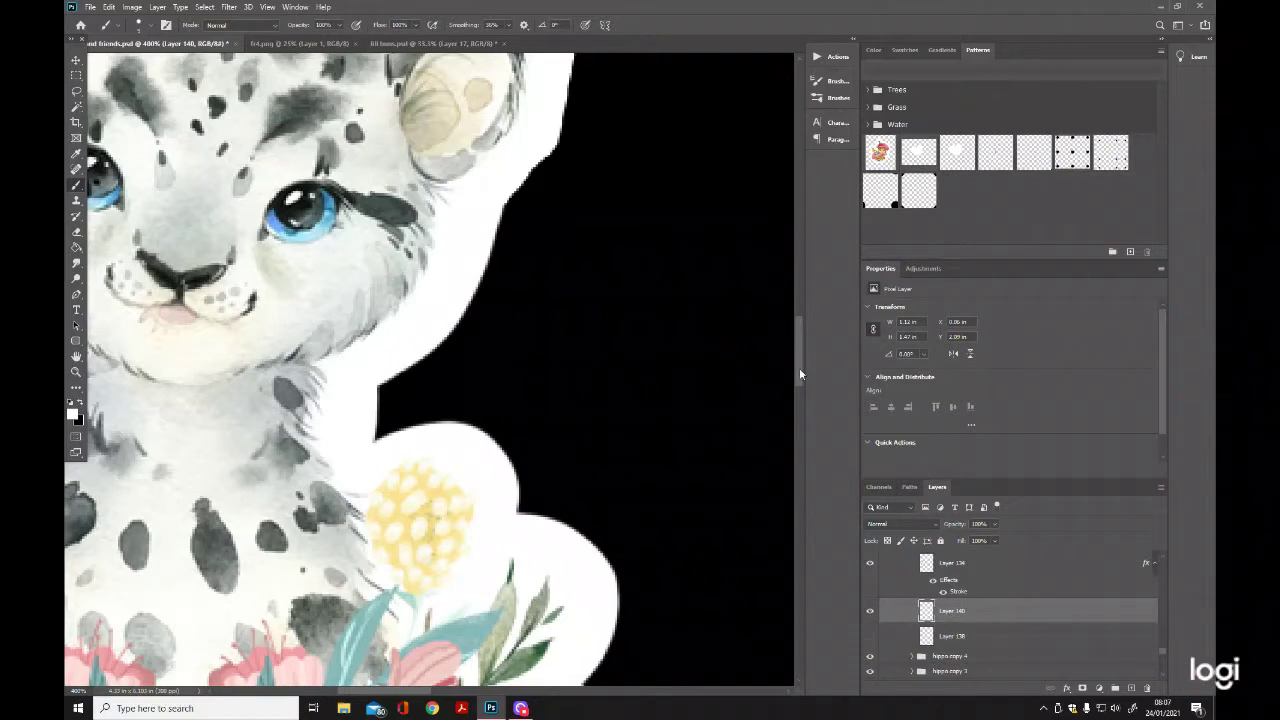
Smooth the white border around the leopard's right-hand ear and across the top of its head.
{"action": "scroll", "coordinate": [799, 372], "scroll_direction": "up", "scroll_amount": 2}
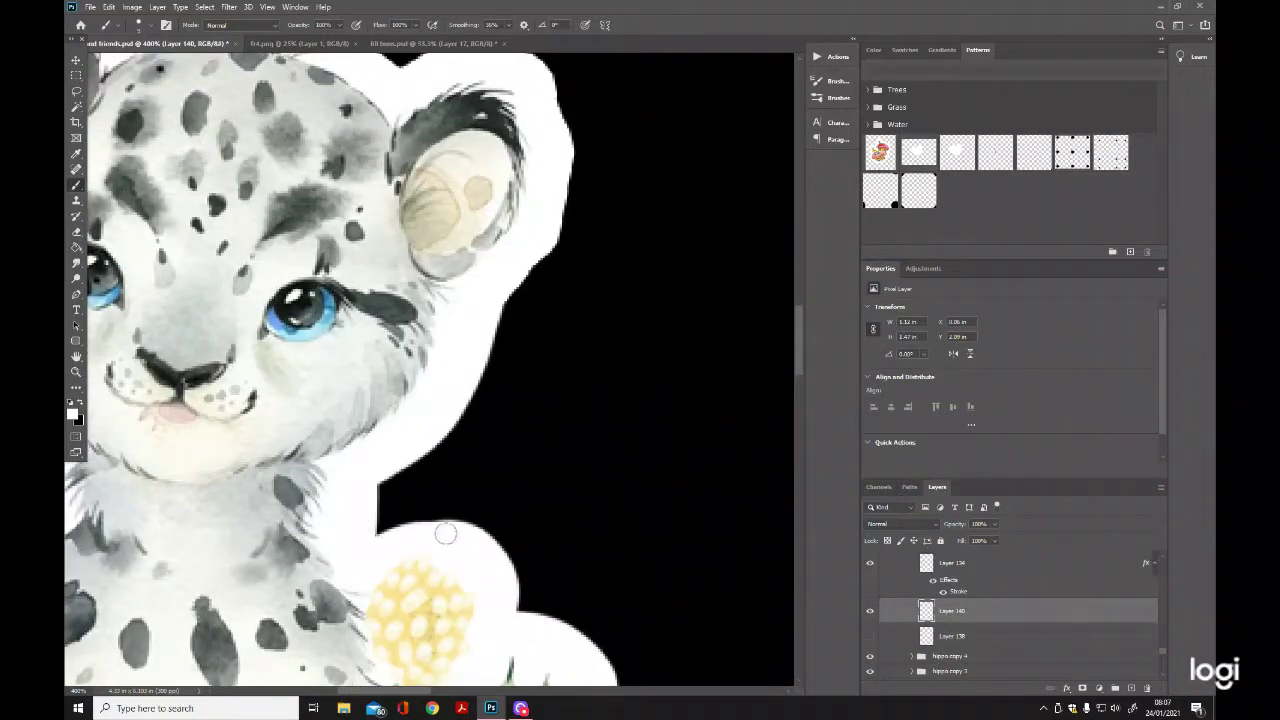
{"action": "scroll", "coordinate": [799, 372], "scroll_direction": "up", "scroll_amount": 3}
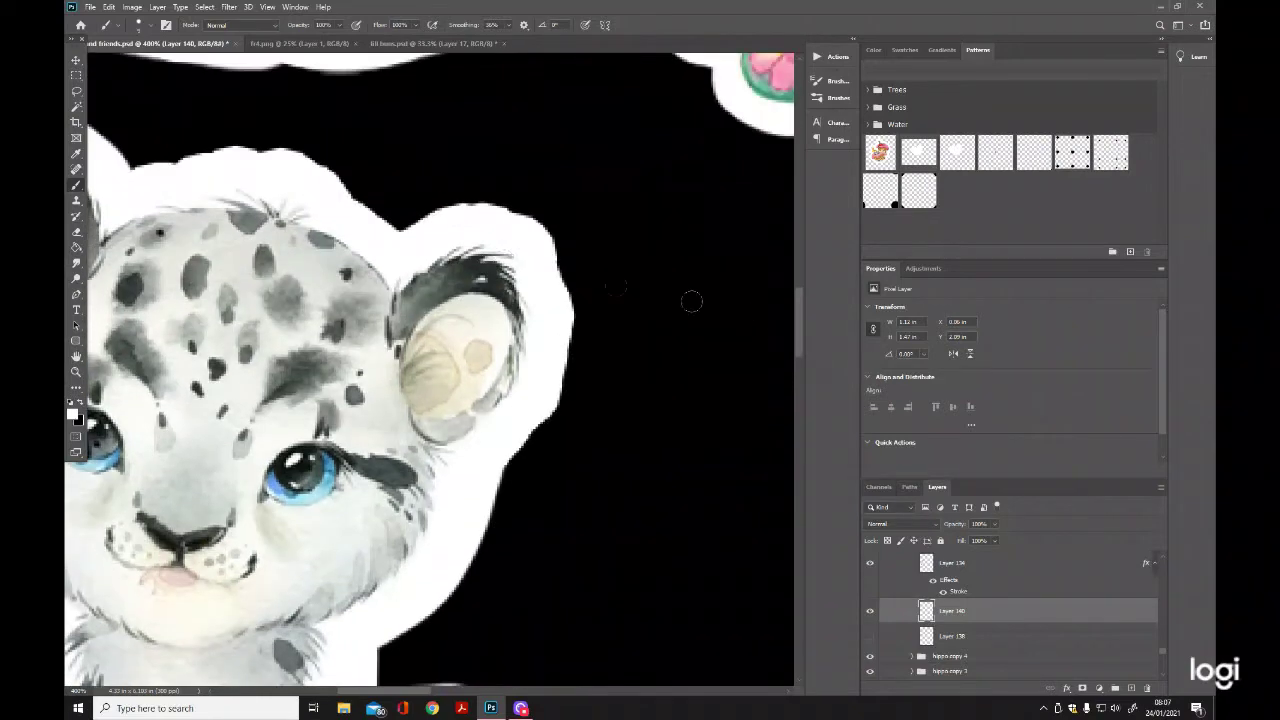
{"action": "mouse_move", "coordinate": [402, 241]}
{"action": "left_mouse_down"}
{"action": "mouse_move", "coordinate": [455, 205]}
{"action": "mouse_move", "coordinate": [530, 215]}
{"action": "mouse_move", "coordinate": [566, 308]}
{"action": "mouse_move", "coordinate": [566, 365]}
{"action": "mouse_move", "coordinate": [545, 420]}
{"action": "mouse_move", "coordinate": [500, 470]}
{"action": "mouse_move", "coordinate": [435, 490]}
{"action": "left_mouse_up"}
{"action": "mouse_move", "coordinate": [402, 250]}
{"action": "left_mouse_down"}
{"action": "mouse_move", "coordinate": [300, 162]}
{"action": "mouse_move", "coordinate": [235, 145]}
{"action": "mouse_move", "coordinate": [163, 155]}
{"action": "mouse_move", "coordinate": [127, 182]}
{"action": "left_mouse_up"}
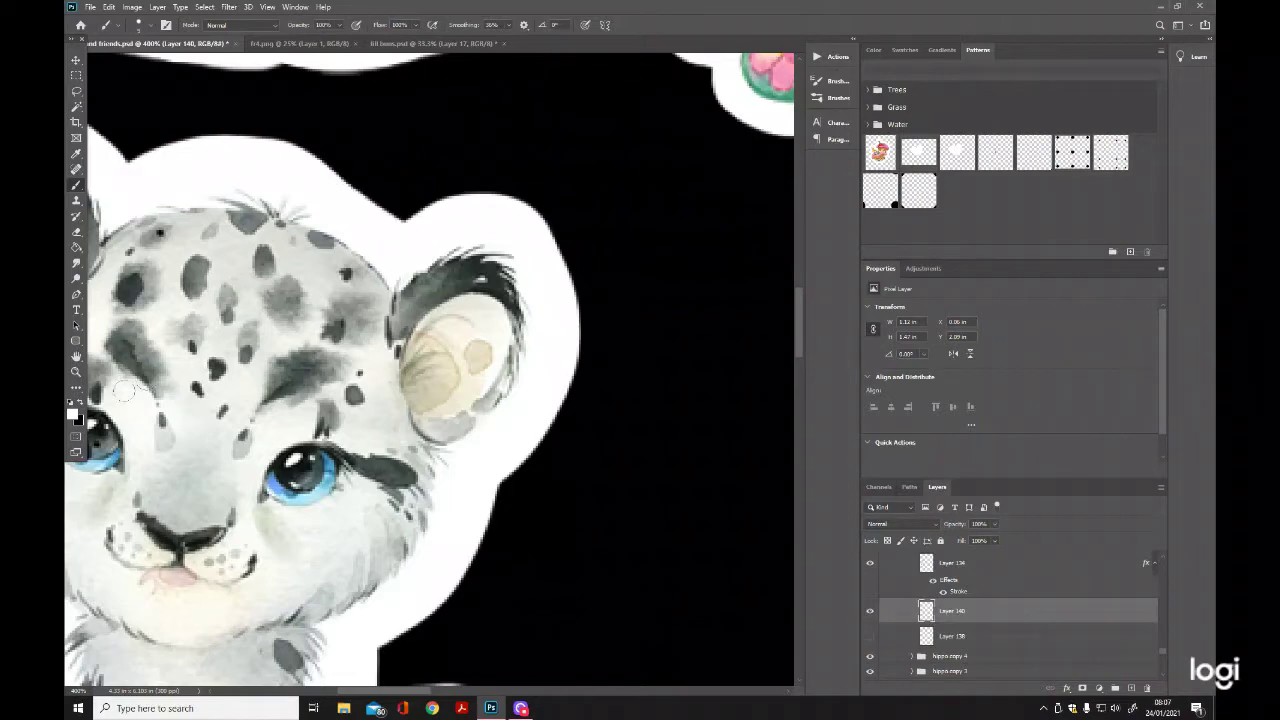
Group the snow leopard's two artwork layers with the hand-painted white border layer beneath them.
{"action": "key", "text": "z"}
{"action": "left_click", "coordinate": [423, 25]}
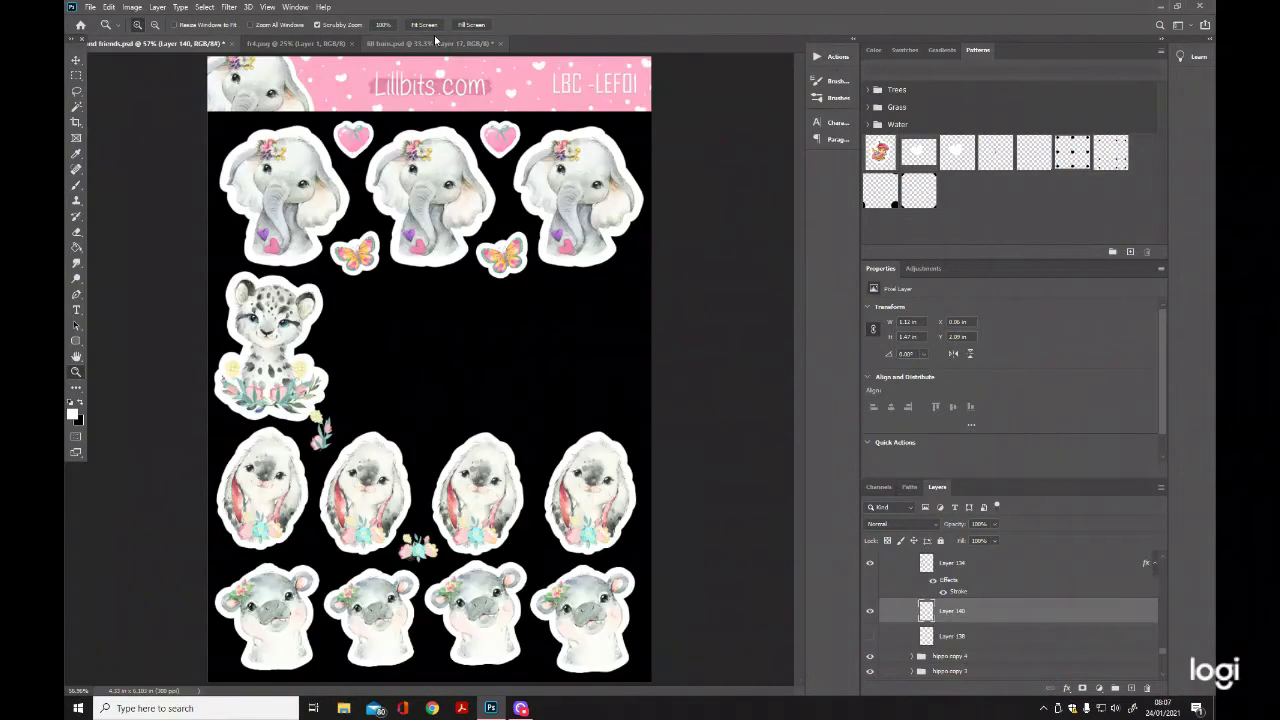
{"action": "key", "text": "ctrl+plus"}
{"action": "left_click", "coordinate": [237, 333]}
{"action": "left_click", "coordinate": [237, 333]}
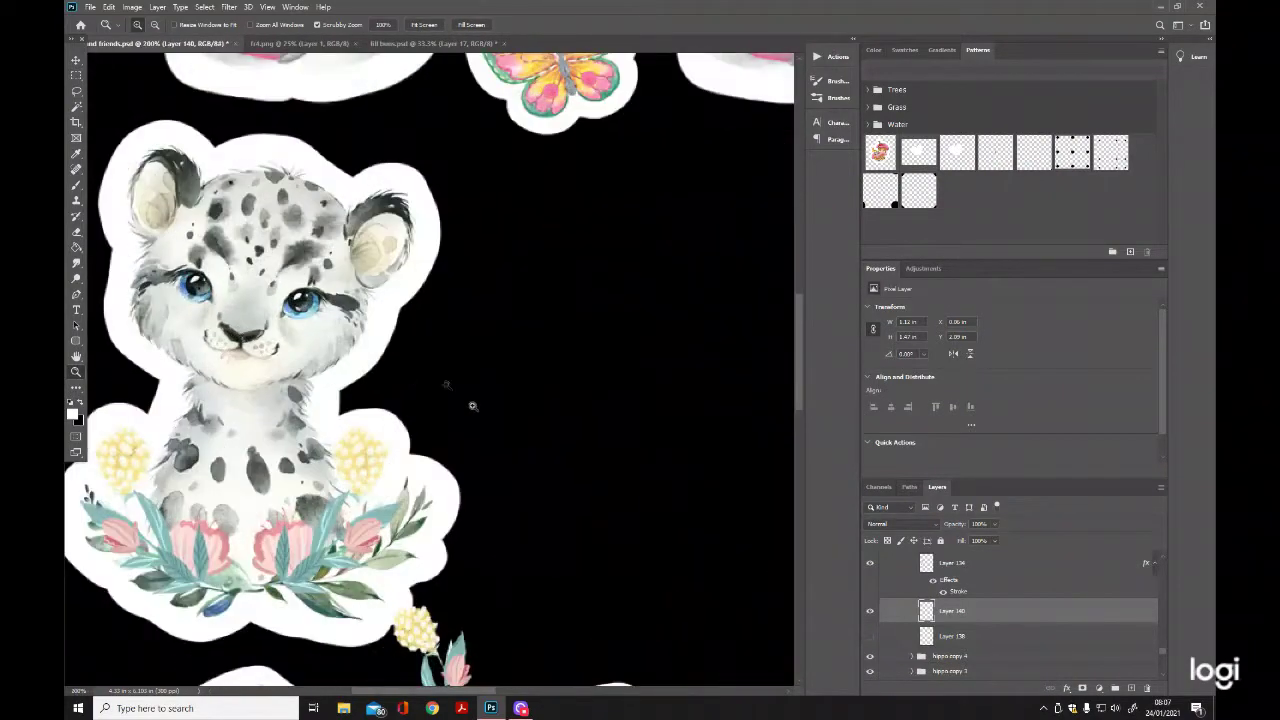
{"action": "scroll", "coordinate": [436, 678], "scroll_direction": "left", "scroll_amount": 3}
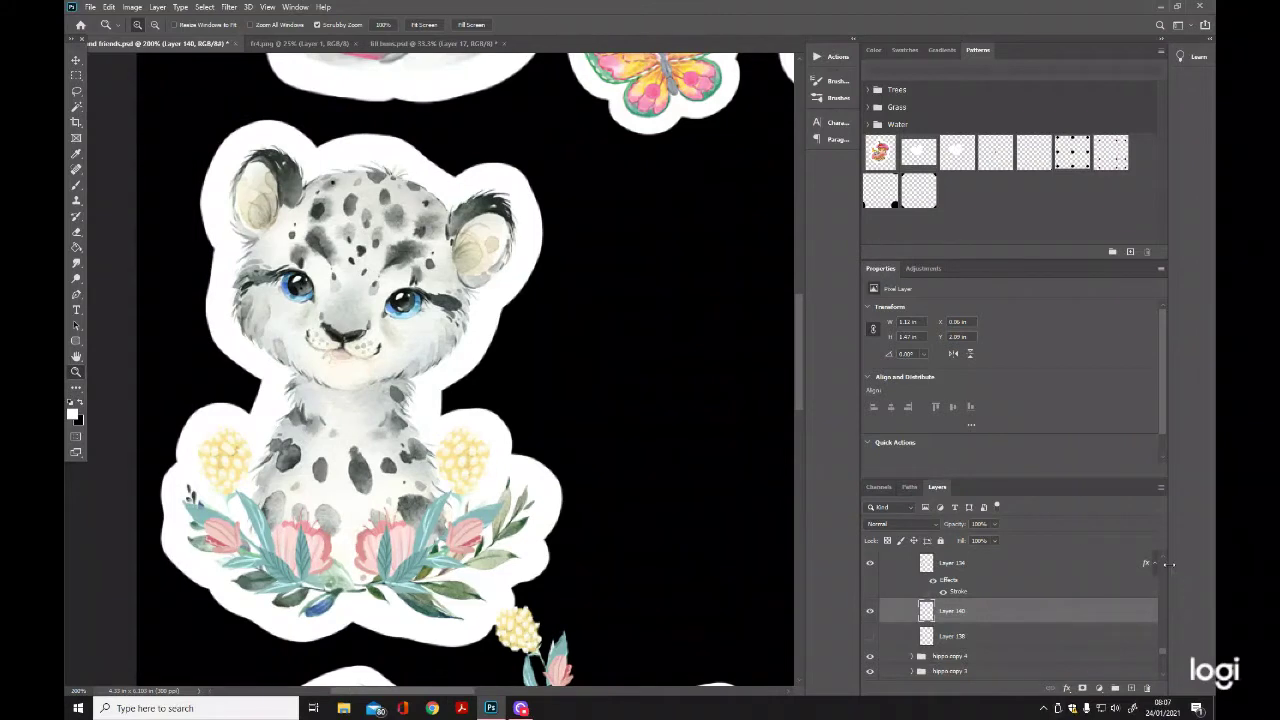
{"action": "scroll", "coordinate": [1162, 554], "scroll_direction": "up", "scroll_amount": 1}
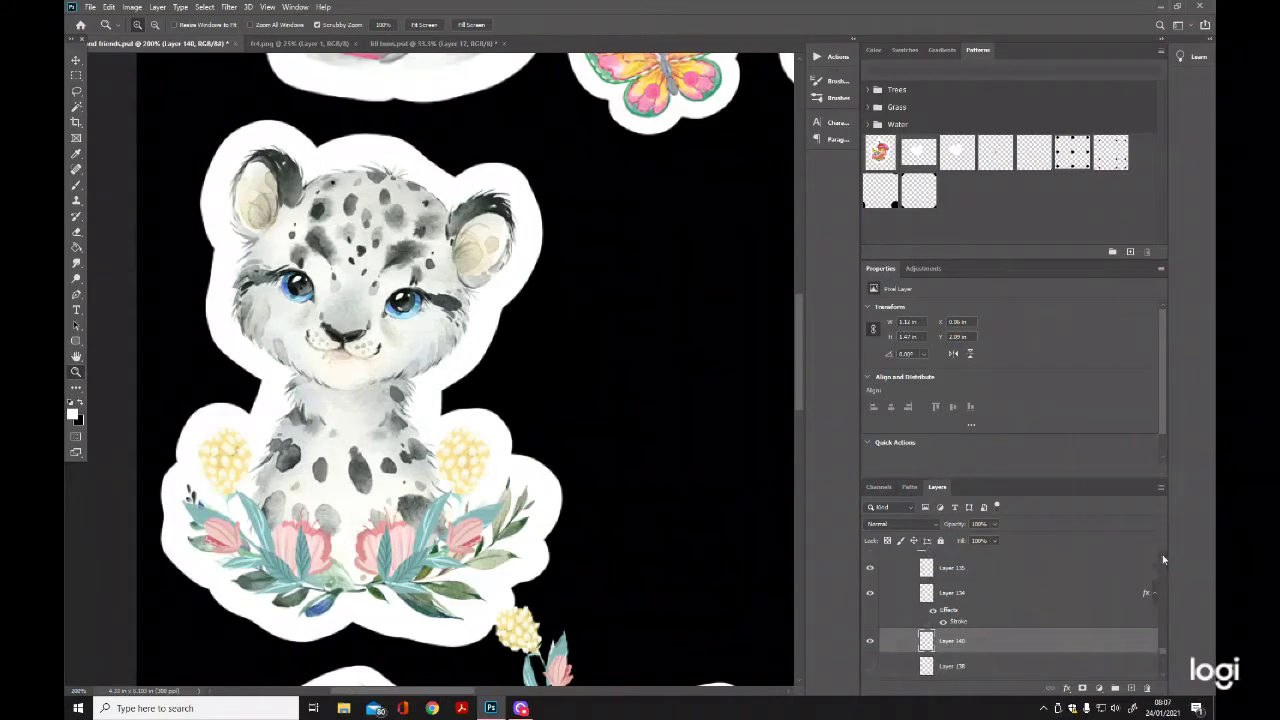
{"action": "left_click", "coordinate": [1003, 566]}
{"action": "left_click", "coordinate": [963, 604], "text": "shift"}
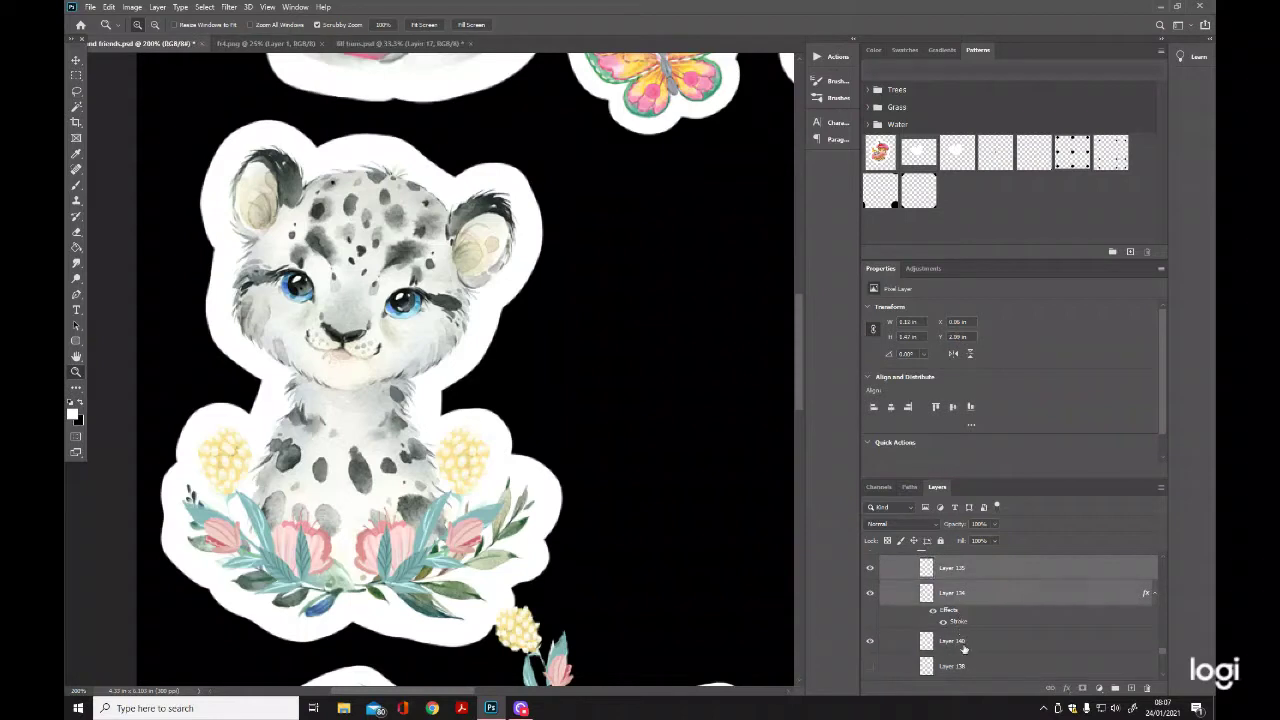
{"action": "left_click", "coordinate": [963, 641], "text": "shift"}
{"action": "key", "text": "ctrl+g"}
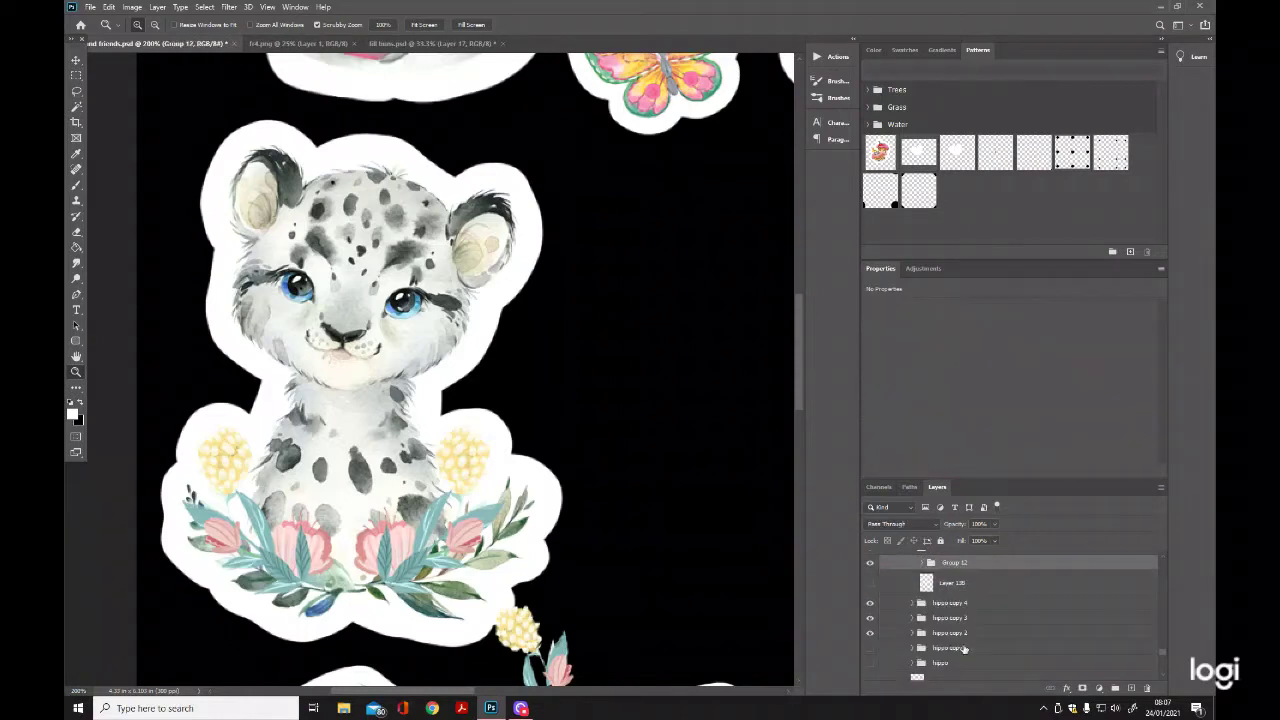
Rename the new leopard group "snowl".
{"action": "double_click", "coordinate": [956, 563]}
{"action": "key", "text": "BackSpace"}
{"action": "type", "text": "snowl"}
{"action": "key", "text": "Return"}
Move the new snowl group out of its parent group, then collapse and hide that old parent group.
{"action": "key", "text": "v"}
{"action": "key", "text": "ctrl+g"}
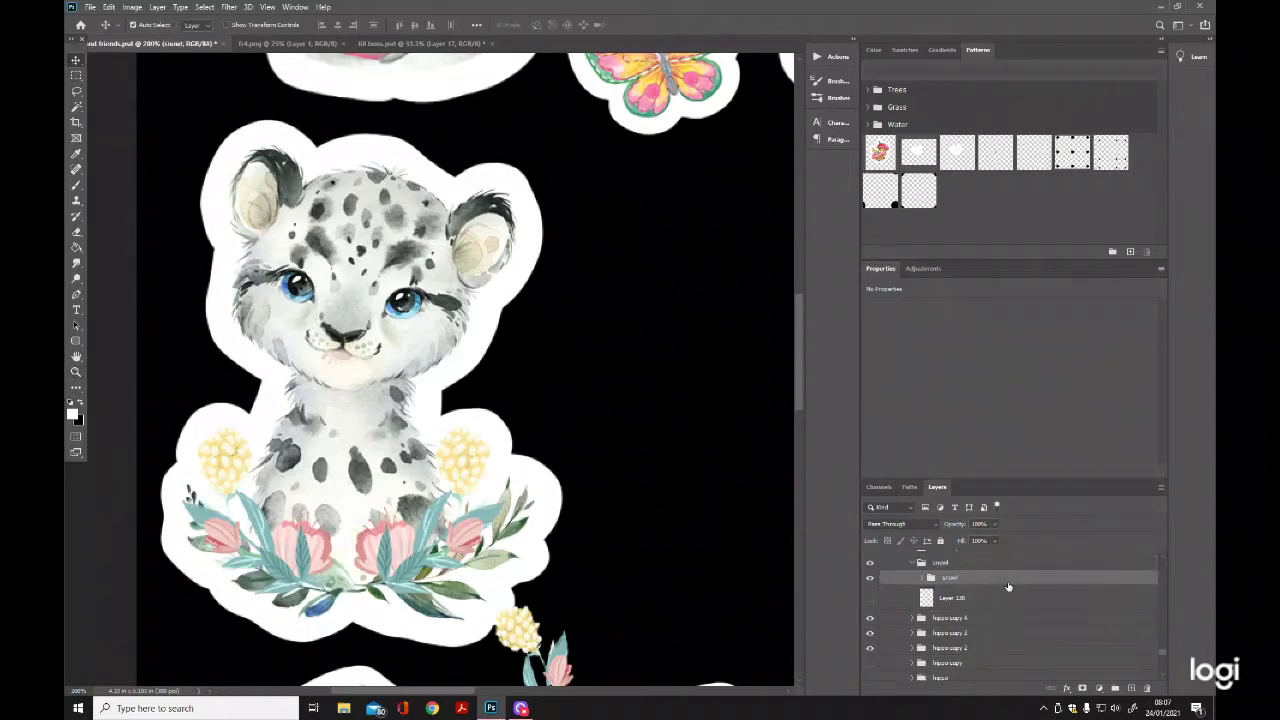
{"action": "mouse_move", "coordinate": [976, 584]}
{"action": "left_mouse_down"}
{"action": "mouse_move", "coordinate": [980, 574]}
{"action": "mouse_move", "coordinate": [976, 605]}
{"action": "left_mouse_up"}
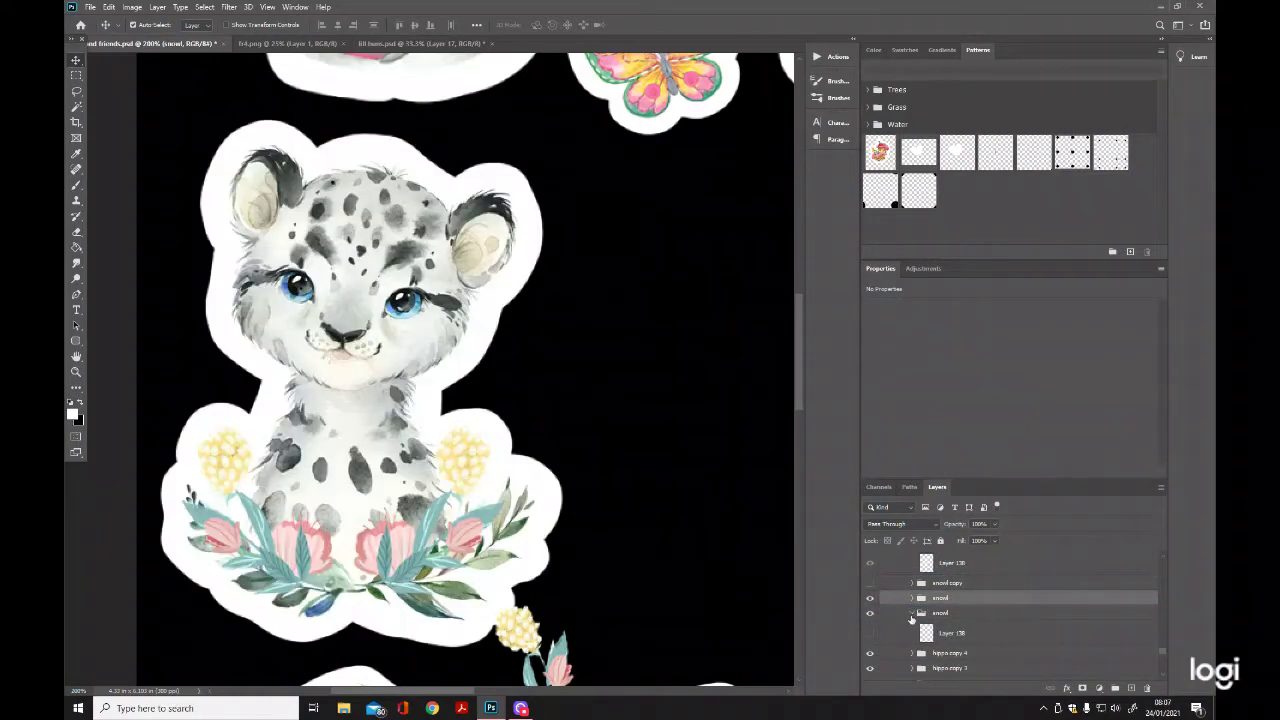
{"action": "left_click", "coordinate": [911, 614]}
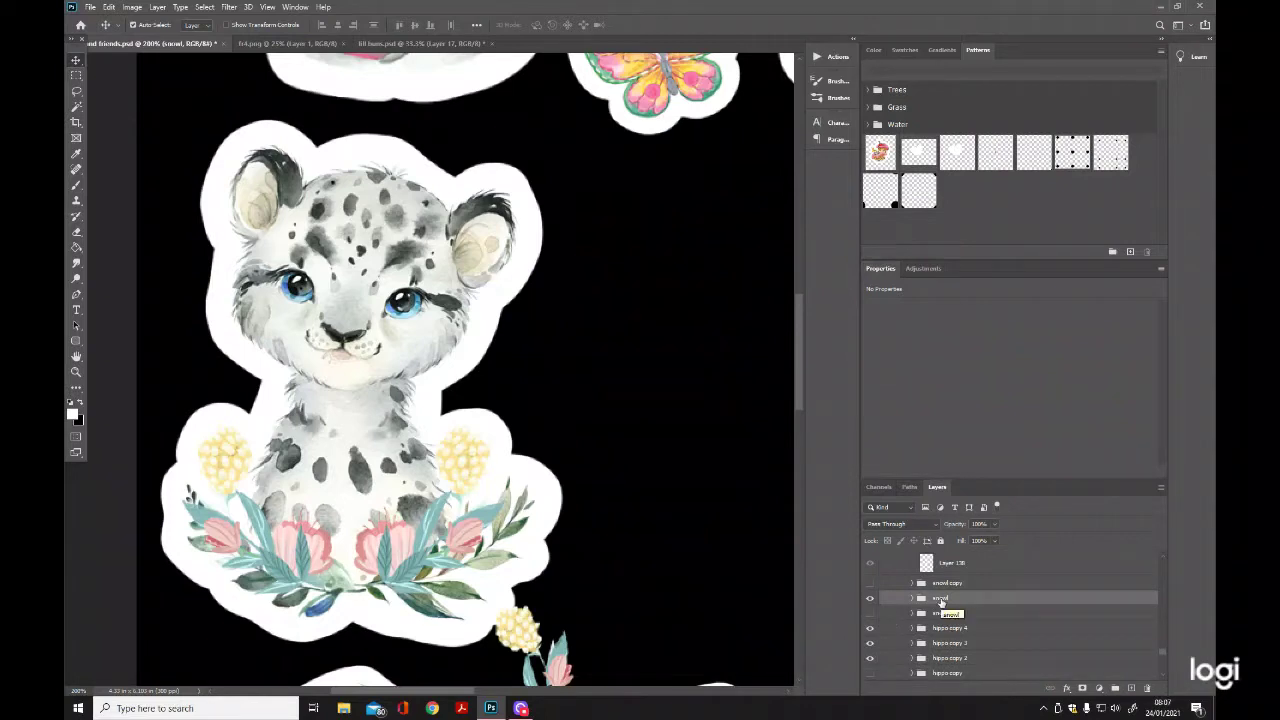
Duplicate the snowl group, hide the original, and merge the duplicate into a single layer.
{"action": "right_click", "coordinate": [940, 601]}
{"action": "left_click", "coordinate": [982, 164]}
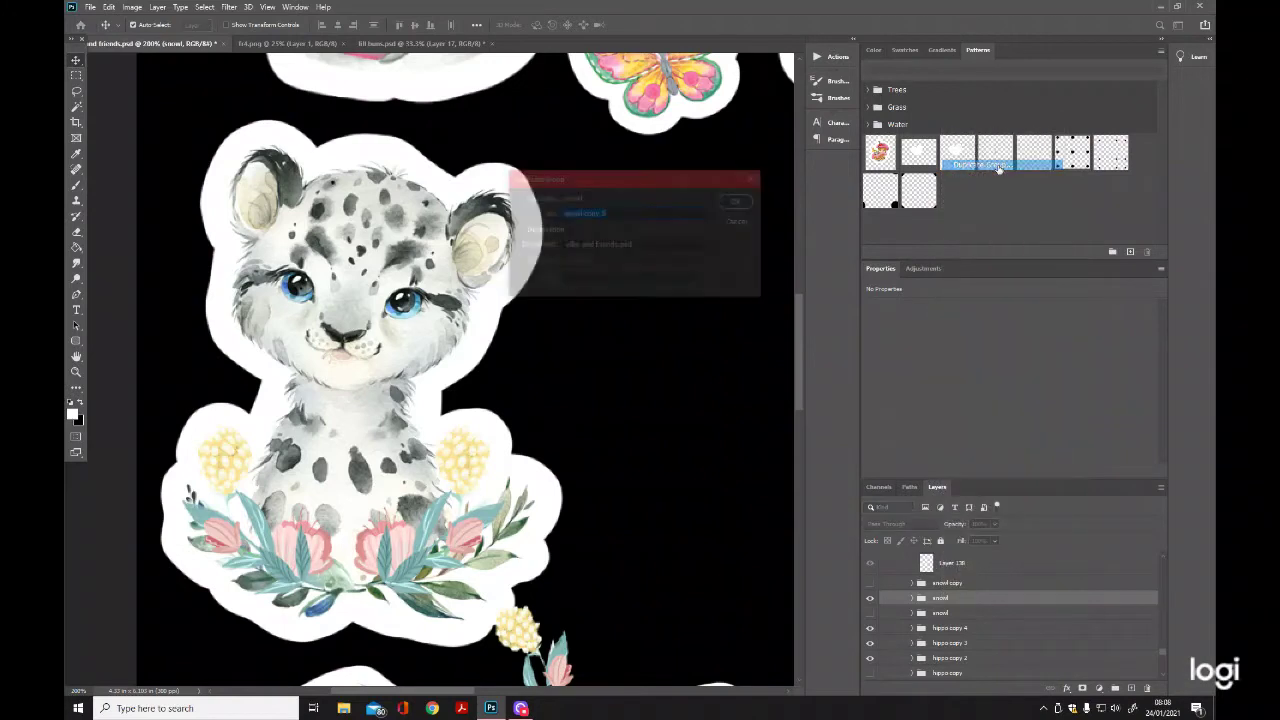
{"action": "left_click", "coordinate": [740, 203]}
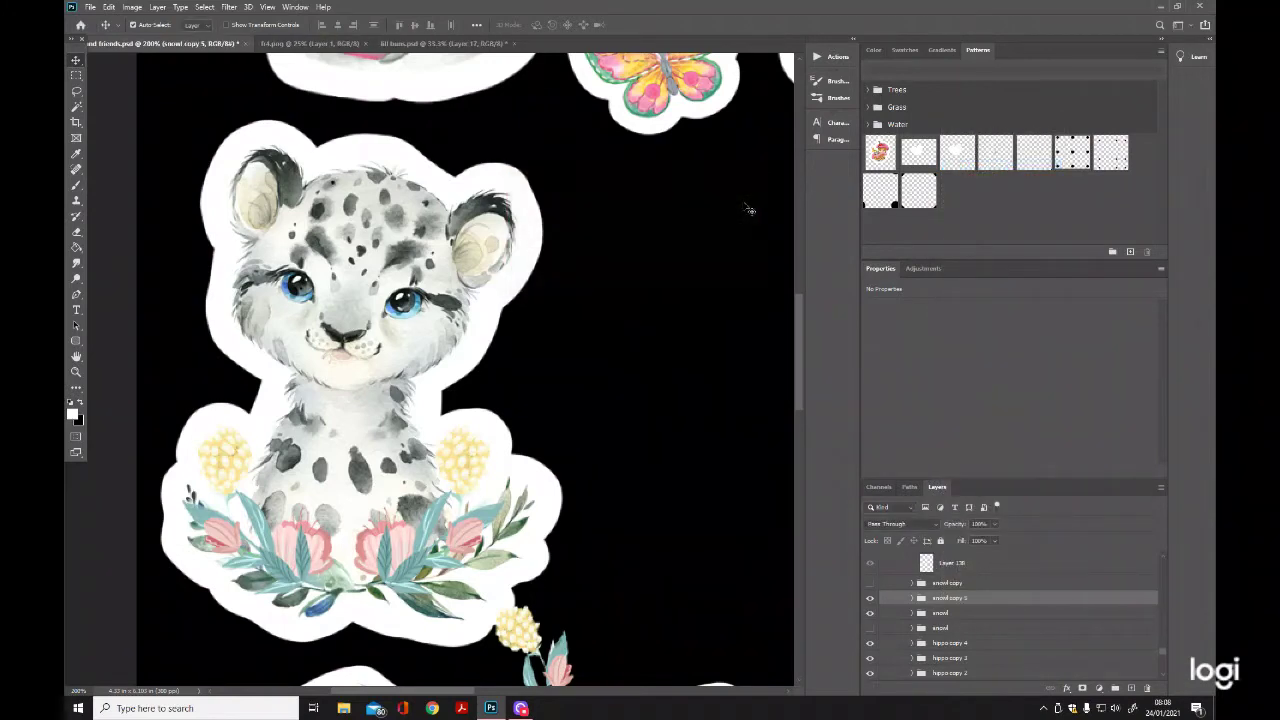
{"action": "left_click", "coordinate": [869, 613]}
{"action": "right_click", "coordinate": [946, 602]}
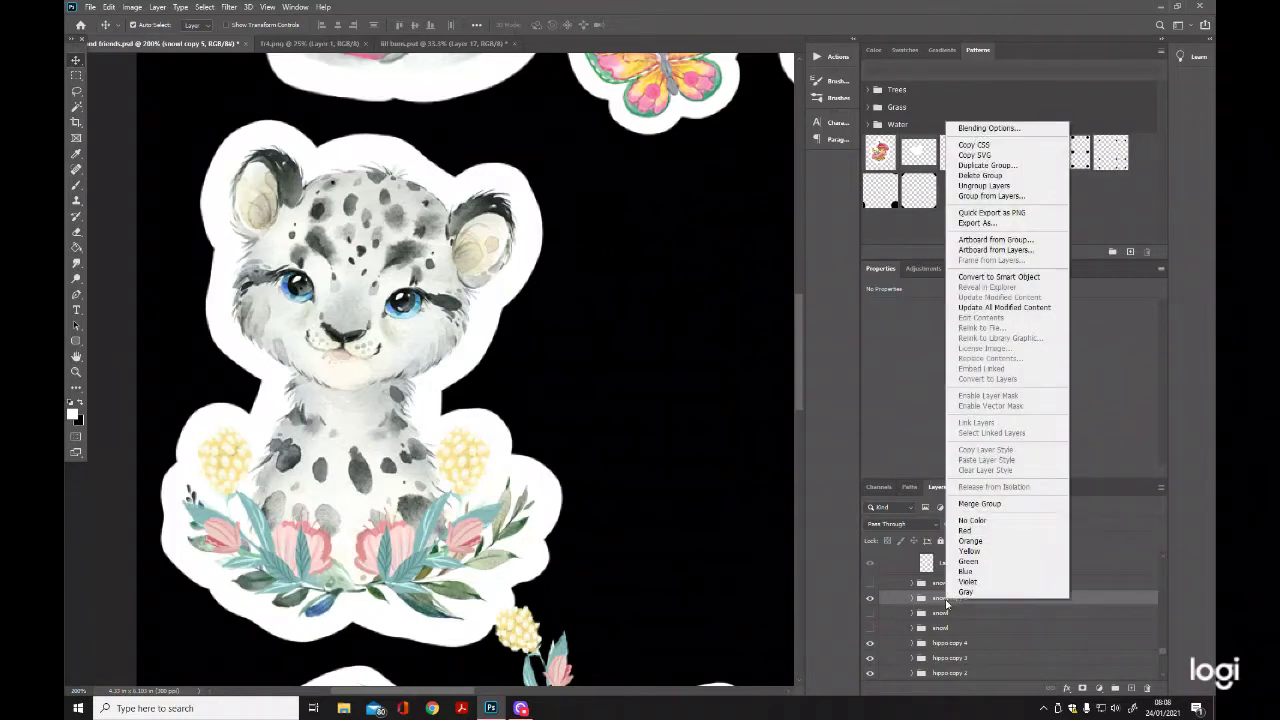
{"action": "left_click", "coordinate": [980, 504]}
{"action": "left_click", "coordinate": [869, 603]}
{"action": "left_click", "coordinate": [869, 603]}
Scale the merged snow leopard sticker down to about 92% and position it between the elephant and bunny rows.
{"action": "left_click", "coordinate": [76, 371]}
{"action": "left_click", "coordinate": [423, 25]}
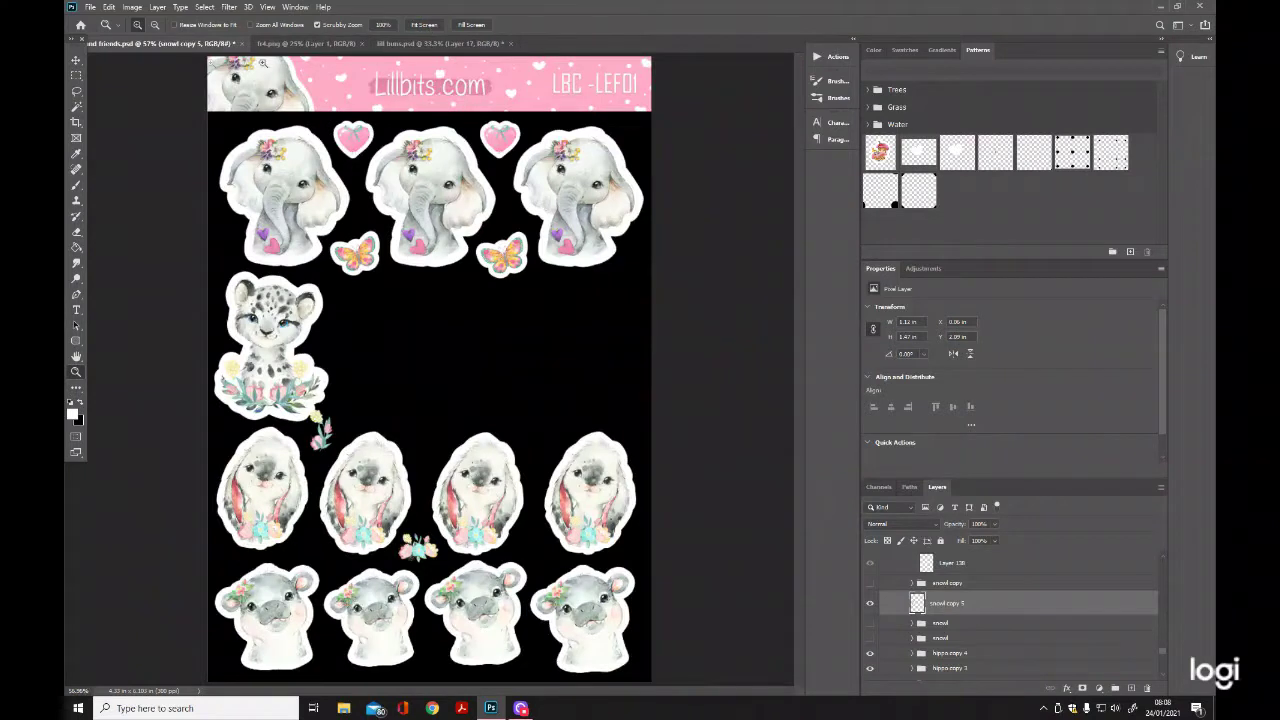
{"action": "left_click", "coordinate": [76, 61]}
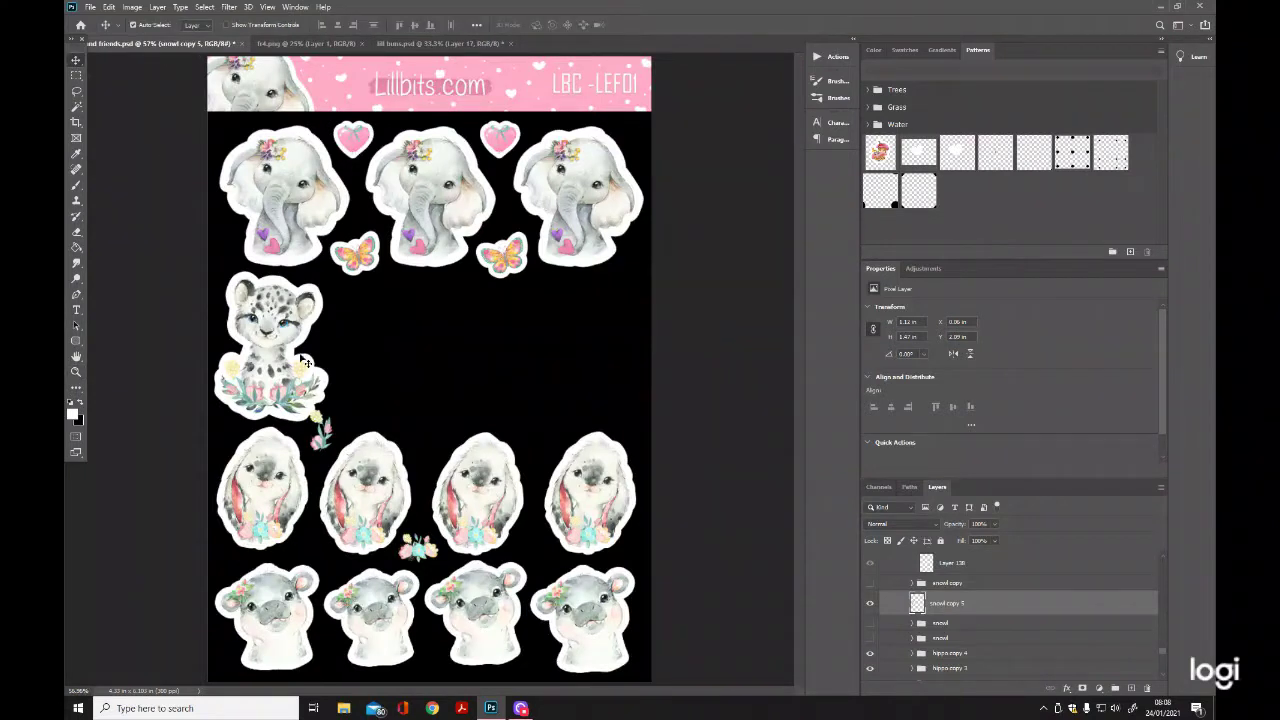
{"action": "key", "text": "ctrl+t"}
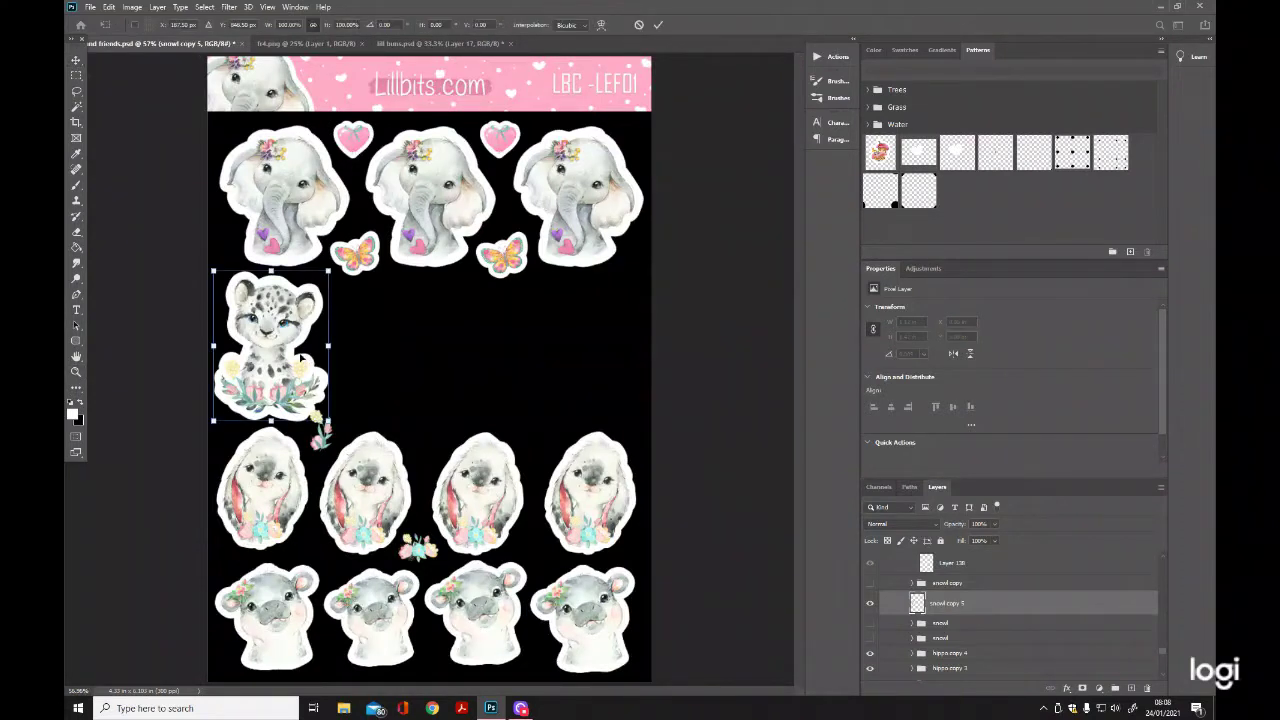
{"action": "left_click", "coordinate": [76, 372]}
{"action": "left_click", "coordinate": [293, 428]}
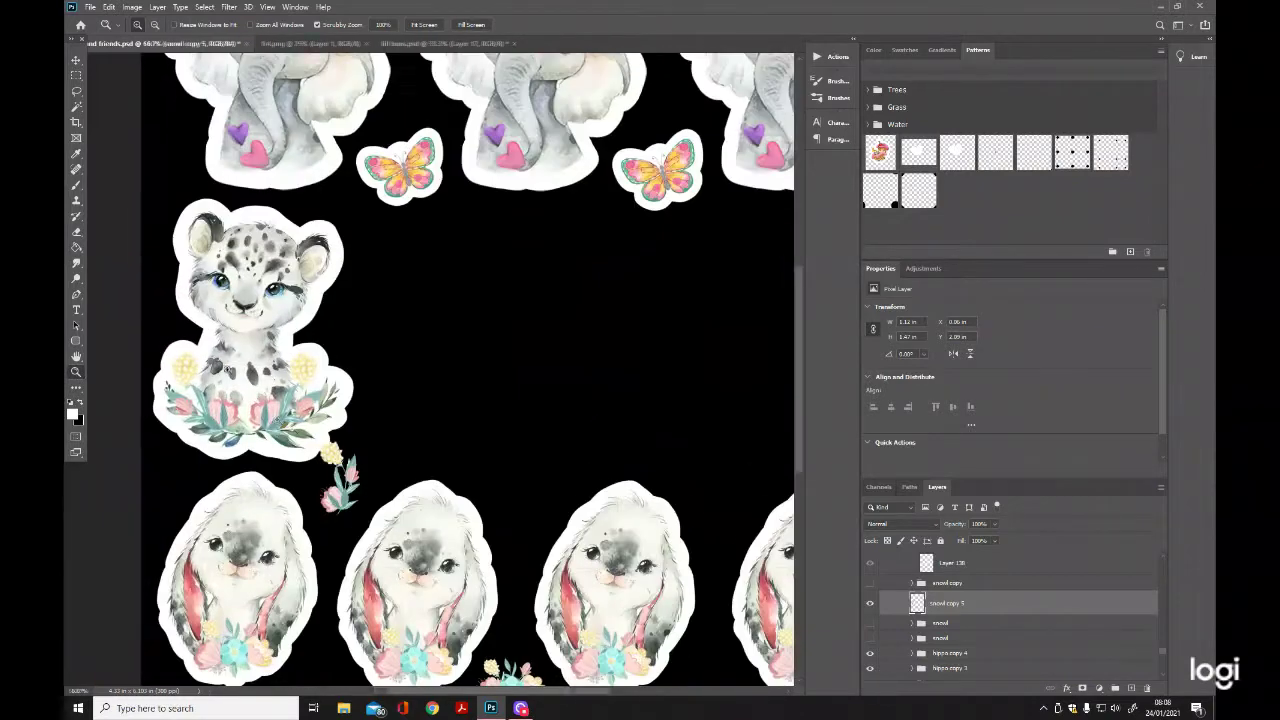
{"action": "key", "text": "ctrl+t"}
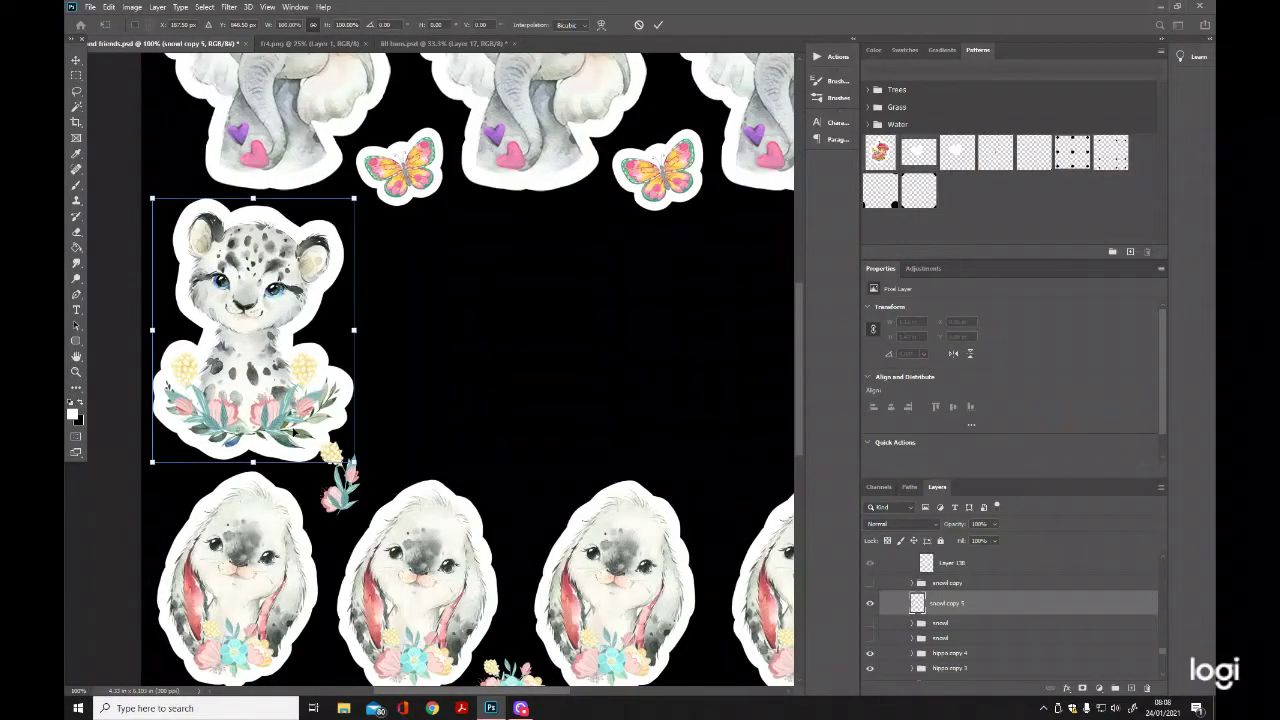
{"action": "left_click_drag", "start_coordinate": [354, 462], "coordinate": [348, 455]}
{"action": "left_click_drag", "start_coordinate": [253, 396], "coordinate": [259, 400]}
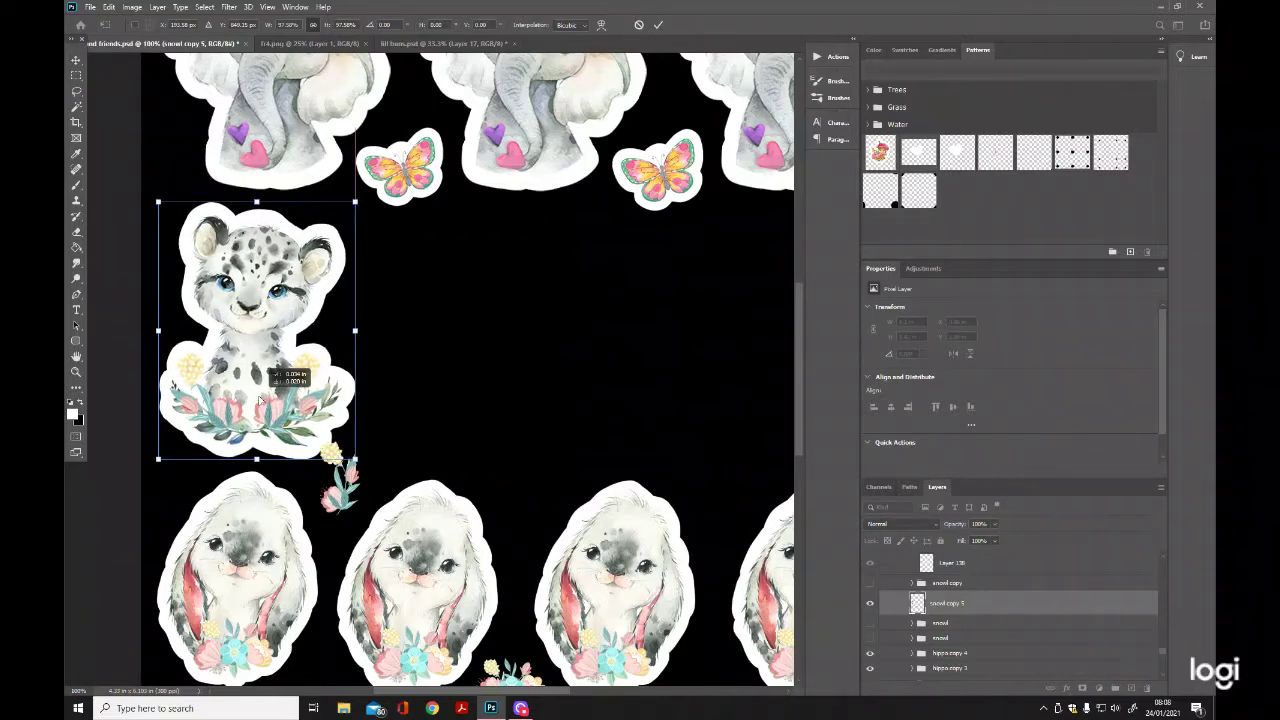
{"action": "left_click_drag", "start_coordinate": [355, 461], "coordinate": [343, 445]}
{"action": "left_click_drag", "start_coordinate": [336, 366], "coordinate": [333, 373]}
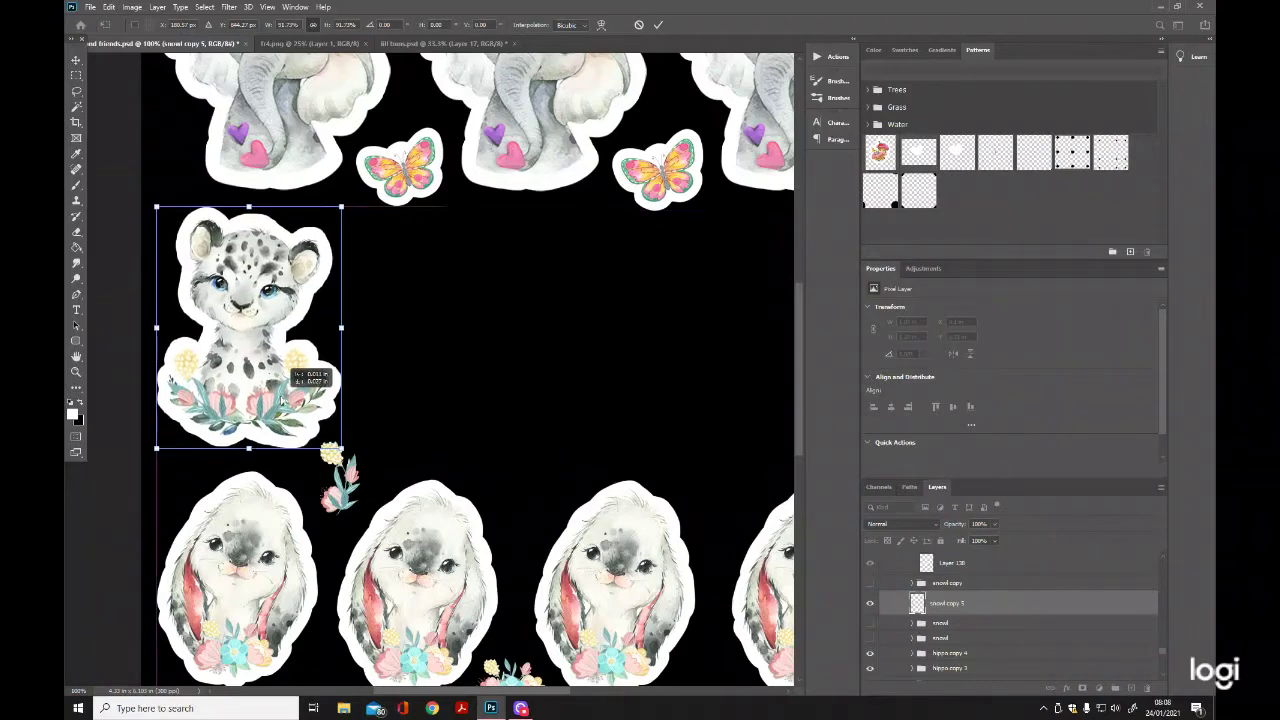
{"action": "left_click", "coordinate": [658, 24]}
Duplicate the snow leopard sticker three times across the sheet to make a row of four.
{"action": "key", "text": "z"}
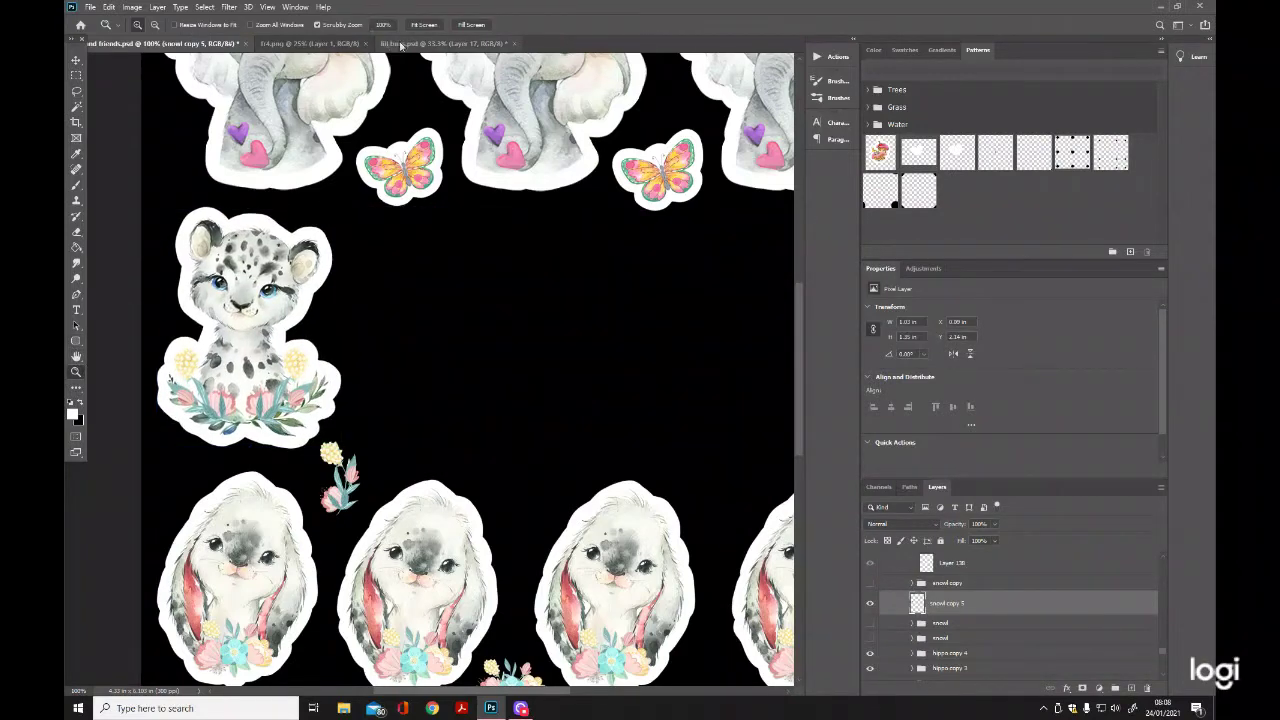
{"action": "left_click", "coordinate": [424, 24]}
{"action": "left_click", "coordinate": [77, 60]}
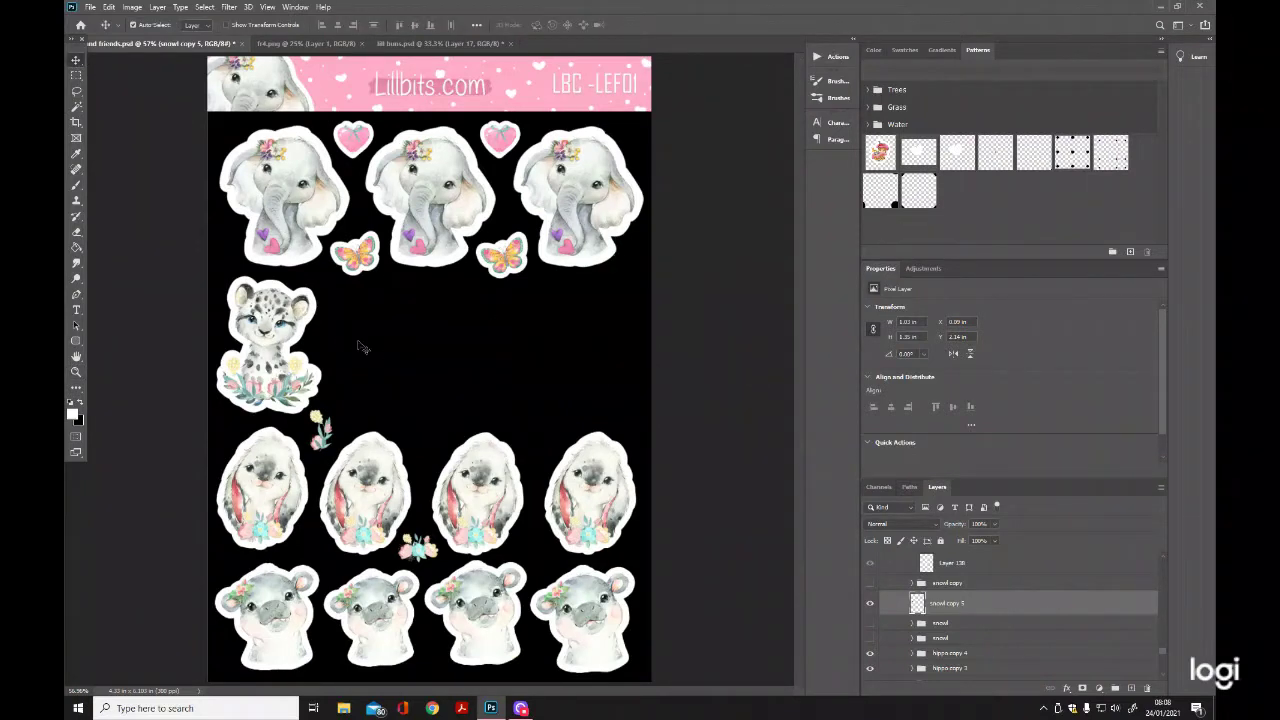
{"action": "left_click_drag", "start_coordinate": [292, 349], "coordinate": [624, 388]}
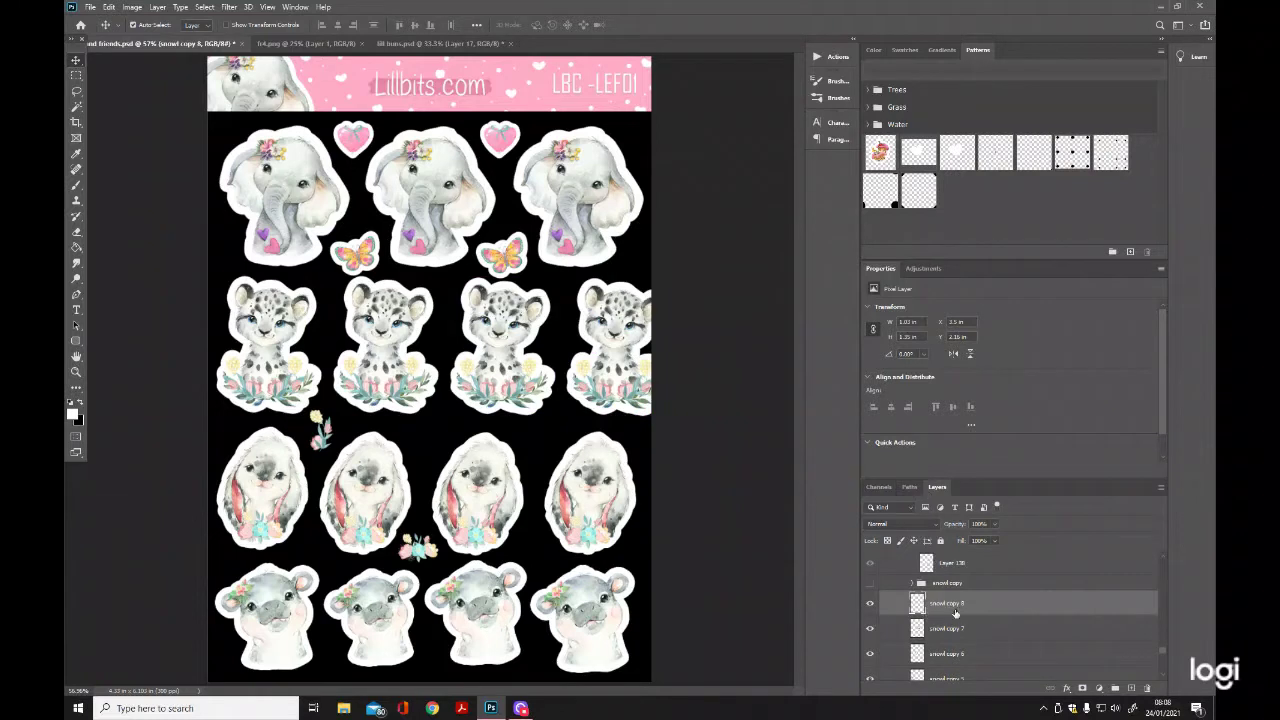
Scale the four snow leopard copies together to about 93% and position the row fully within the sheet.
{"action": "scroll", "coordinate": [957, 626], "scroll_direction": "down", "scroll_amount": 1}
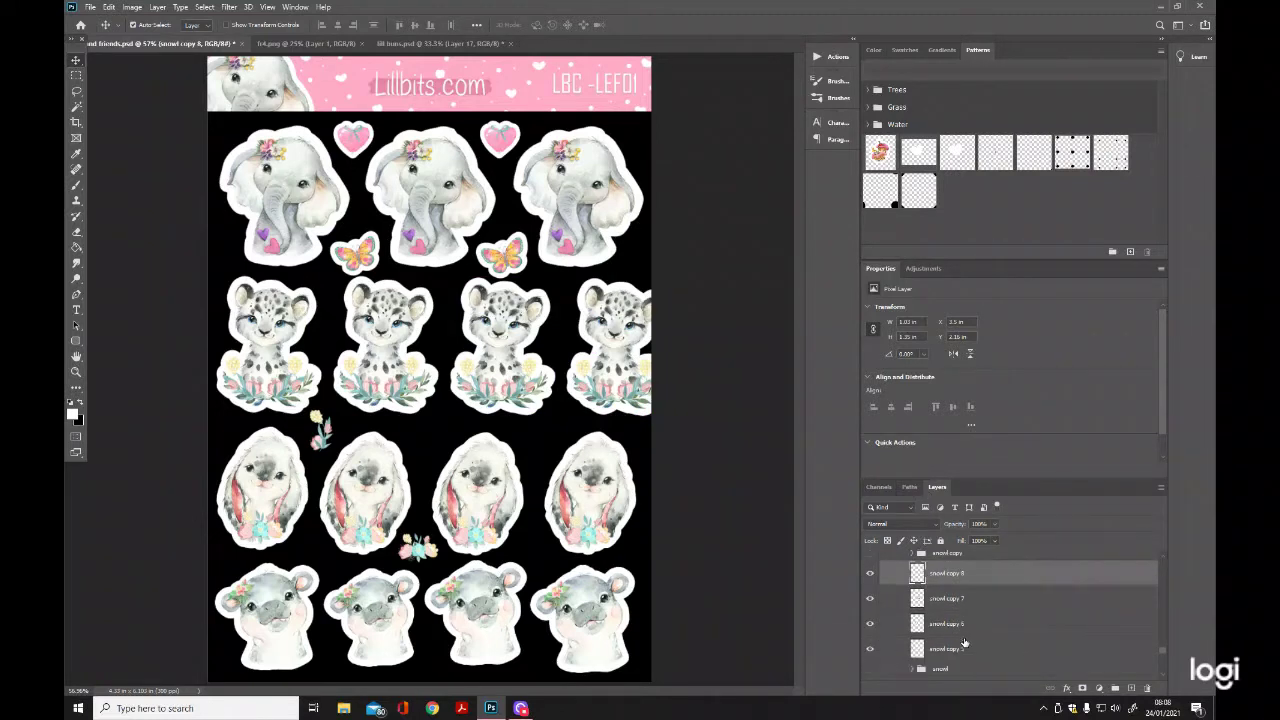
{"action": "left_click", "coordinate": [953, 652]}
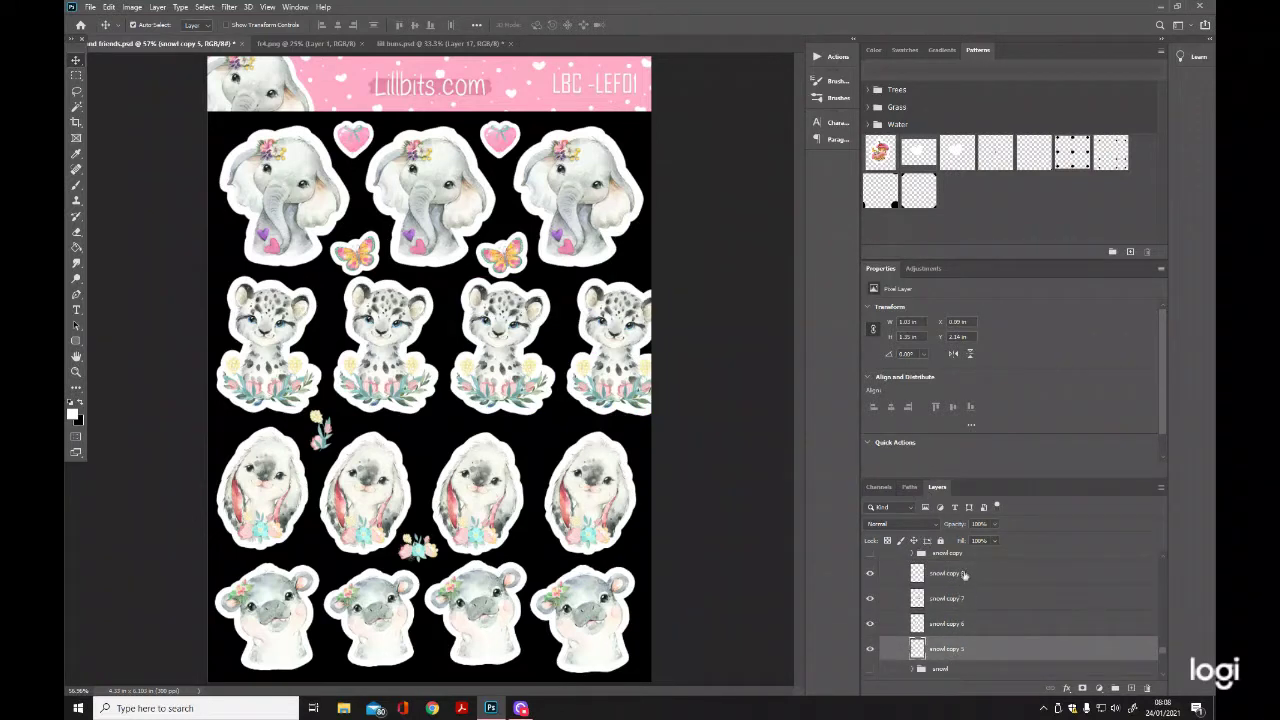
{"action": "left_click", "coordinate": [963, 574], "text": "shift"}
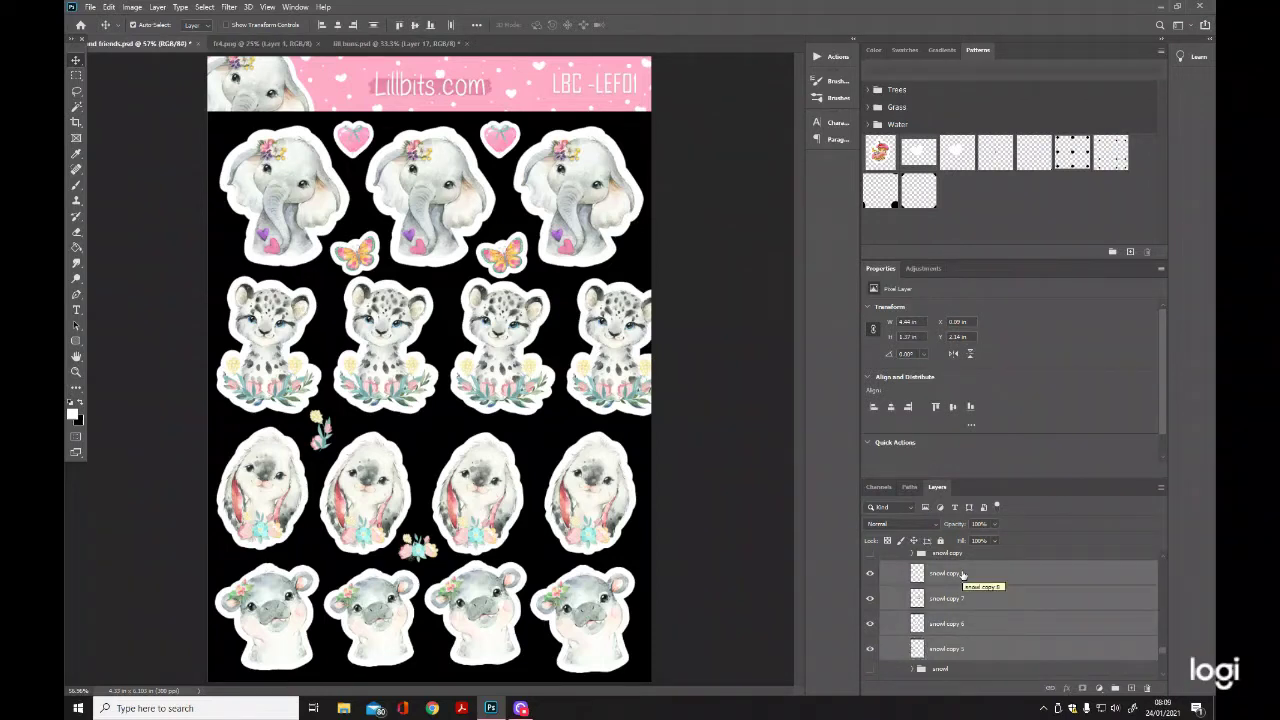
{"action": "key", "text": "ctrl+t"}
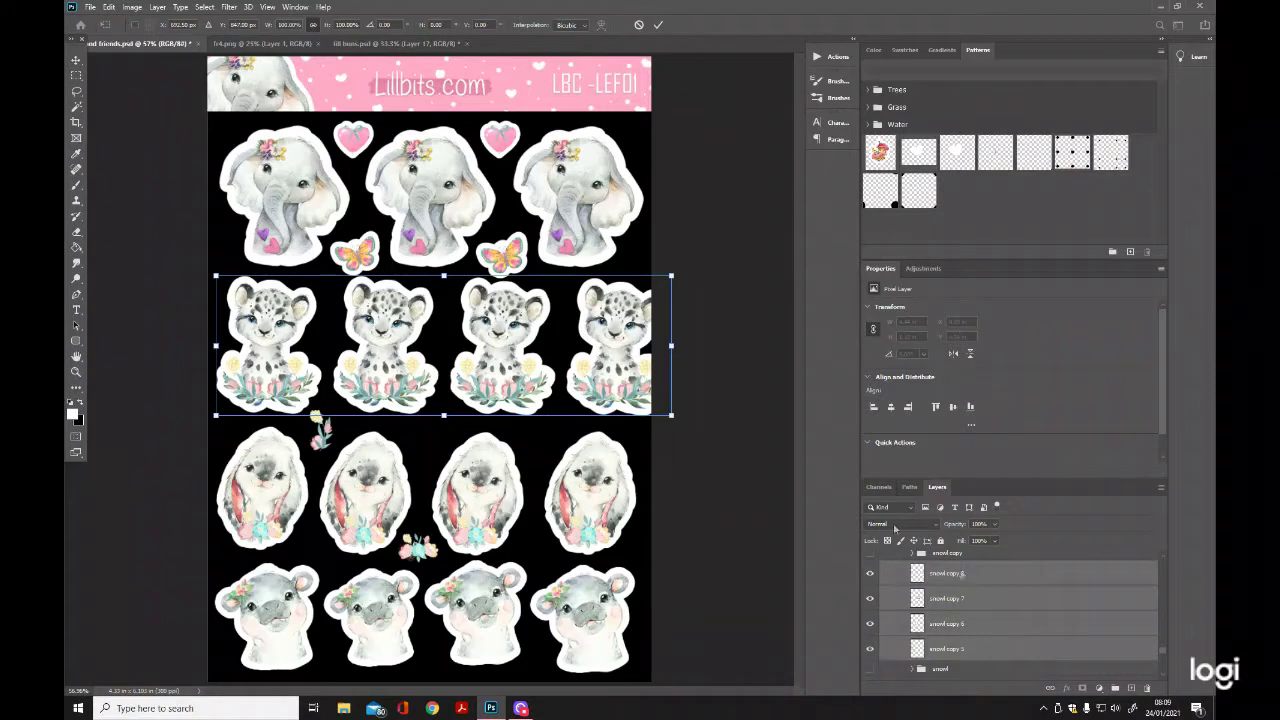
{"action": "left_click_drag", "start_coordinate": [673, 416], "coordinate": [618, 365]}
{"action": "left_click_drag", "start_coordinate": [643, 409], "coordinate": [603, 379]}
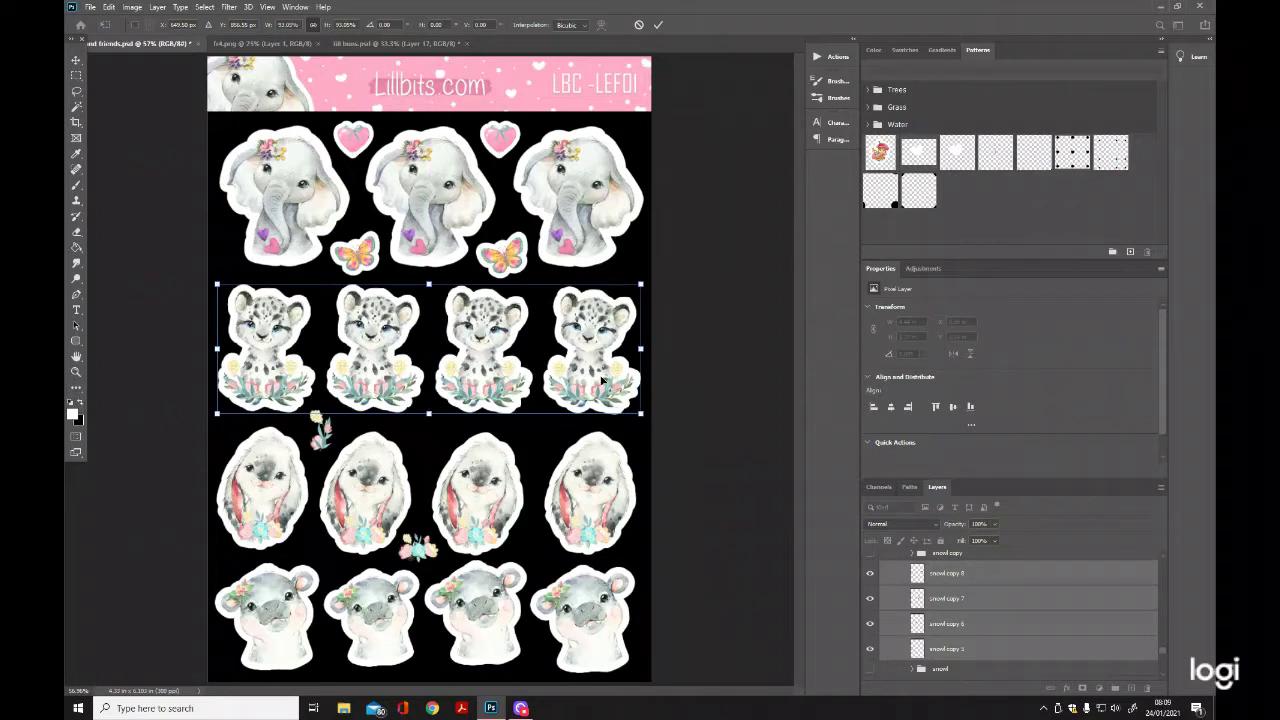
{"action": "left_click", "coordinate": [660, 25]}
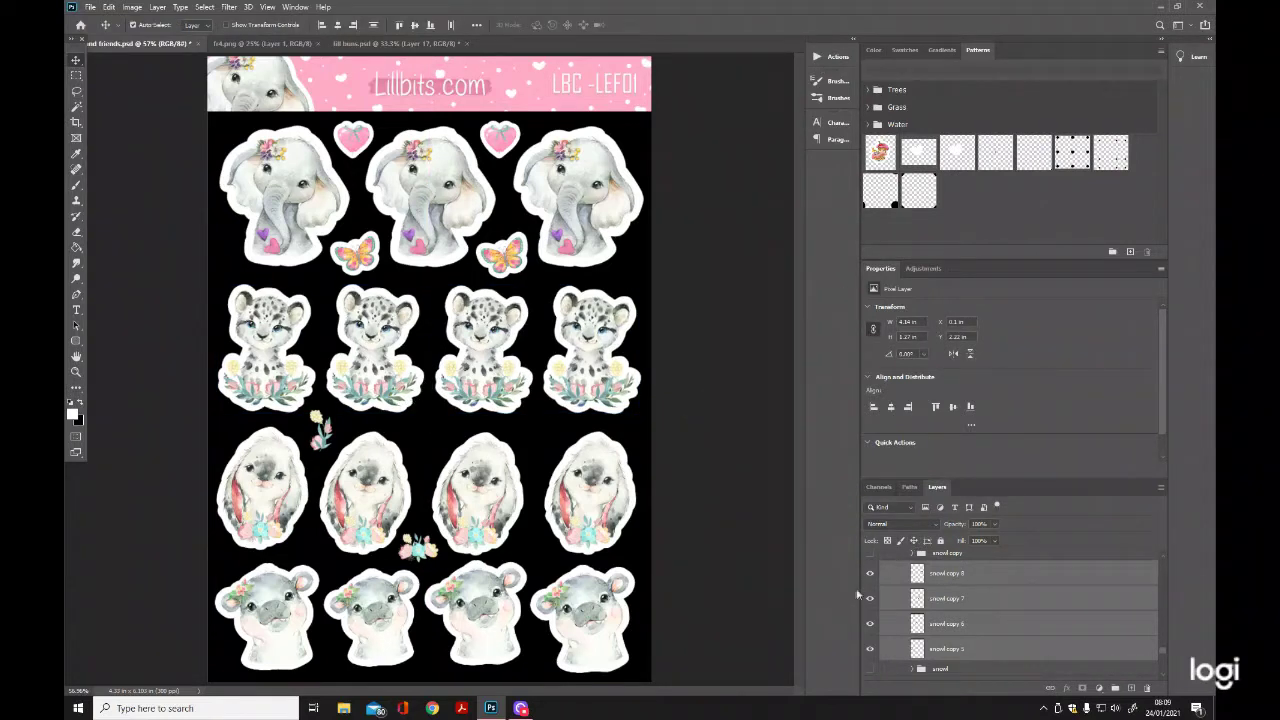
Turn on the stroke effect of the small tulip sprig between the leopard and bunny rows and review its 12 px white outside stroke.
{"action": "left_click", "coordinate": [954, 576]}
{"action": "left_click", "coordinate": [720, 526]}
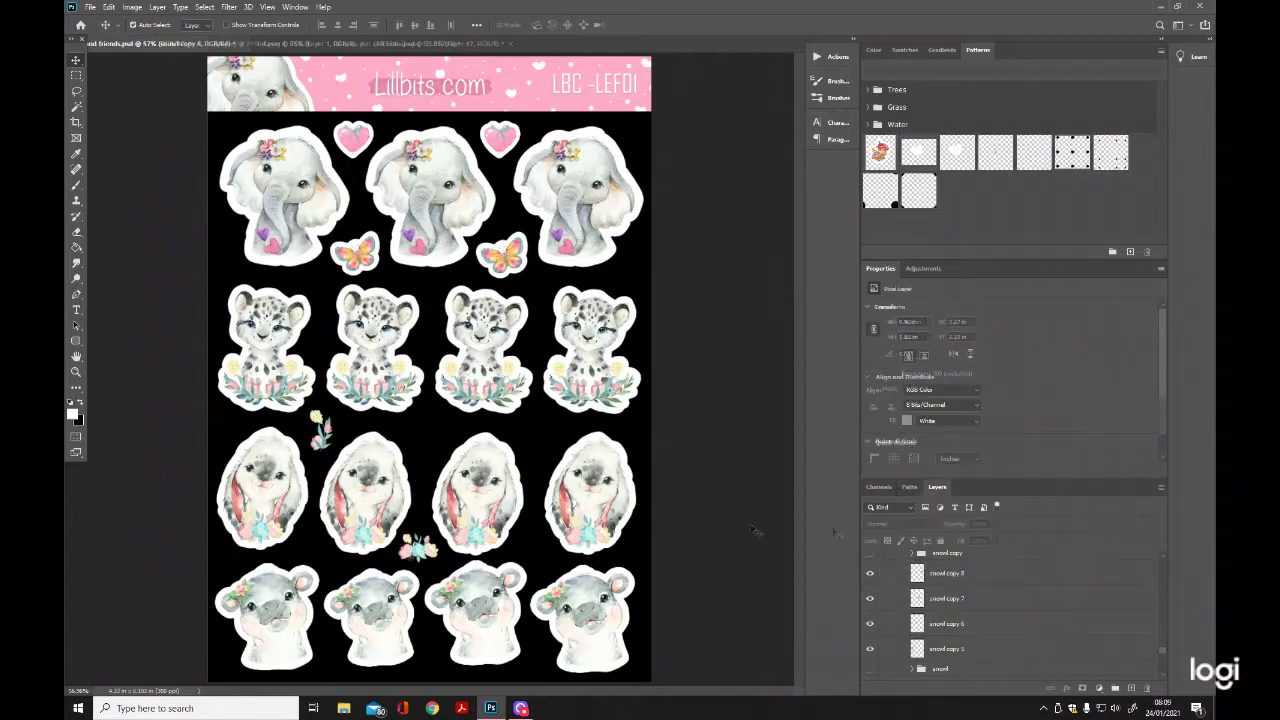
{"action": "left_click_drag", "start_coordinate": [316, 444], "coordinate": [319, 454]}
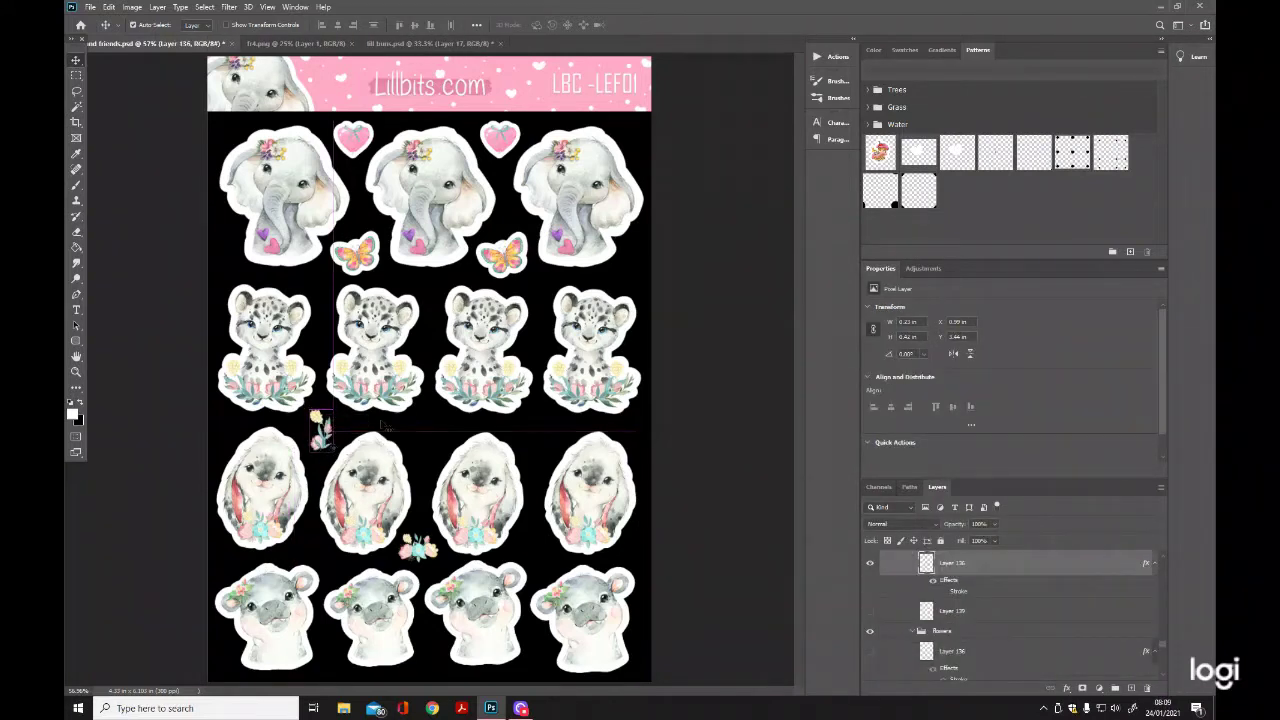
{"action": "left_click", "coordinate": [944, 592]}
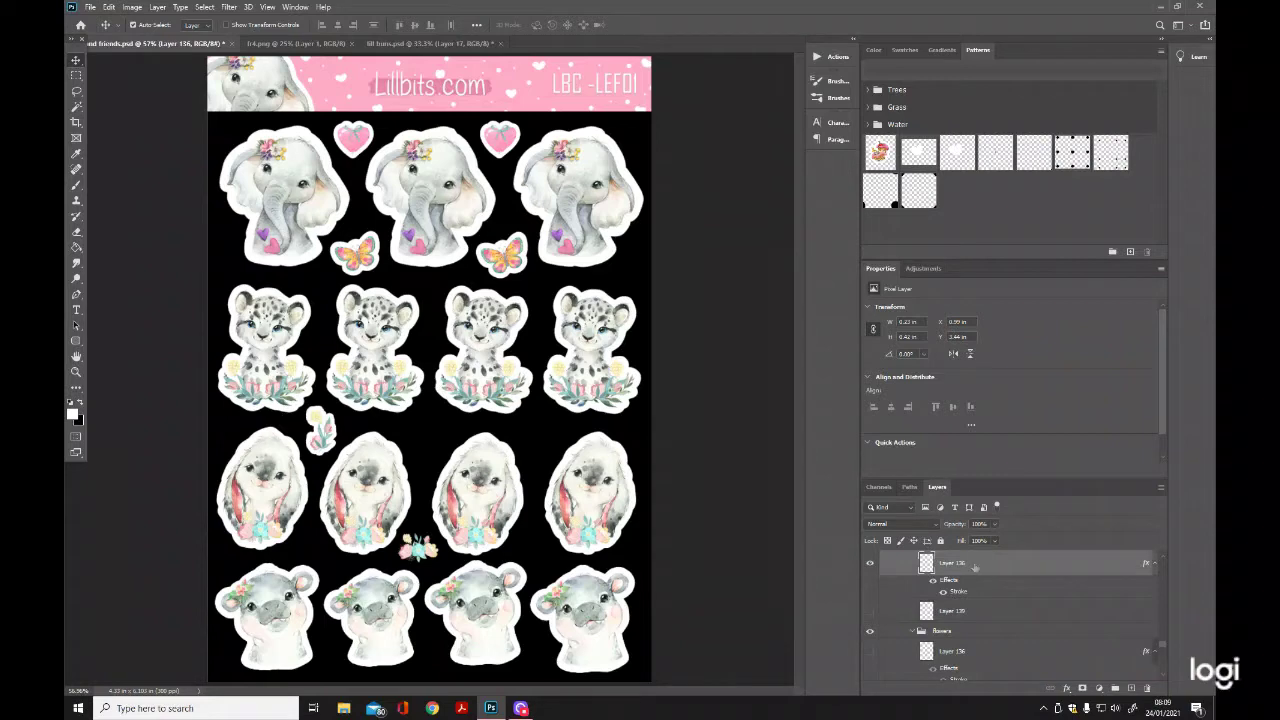
{"action": "double_click", "coordinate": [975, 567]}
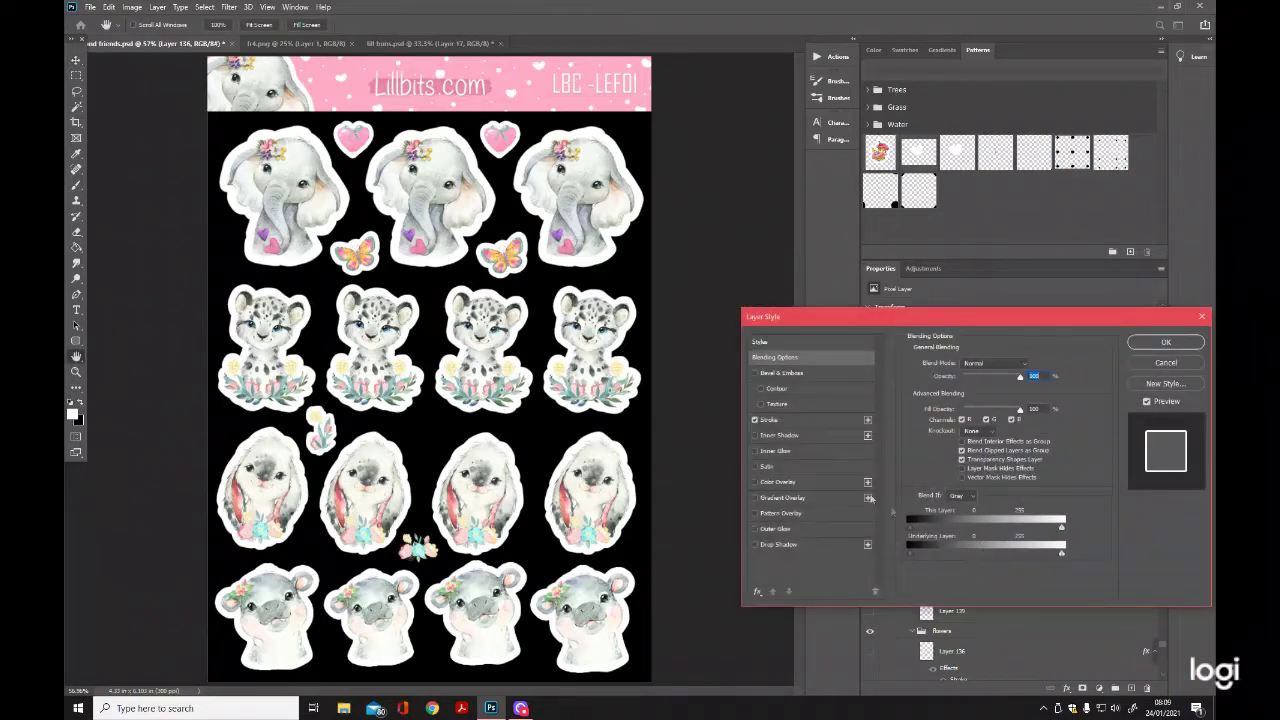
{"action": "left_click", "coordinate": [790, 421]}
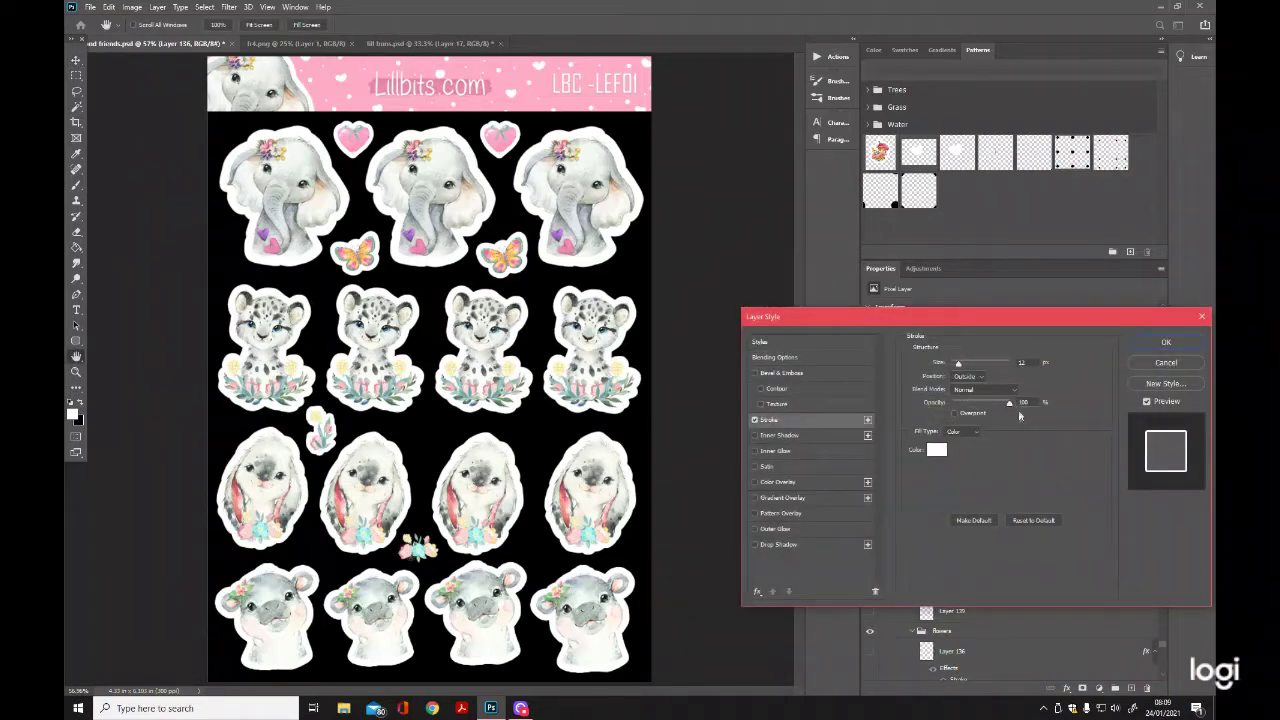
{"action": "left_click", "coordinate": [1166, 344]}
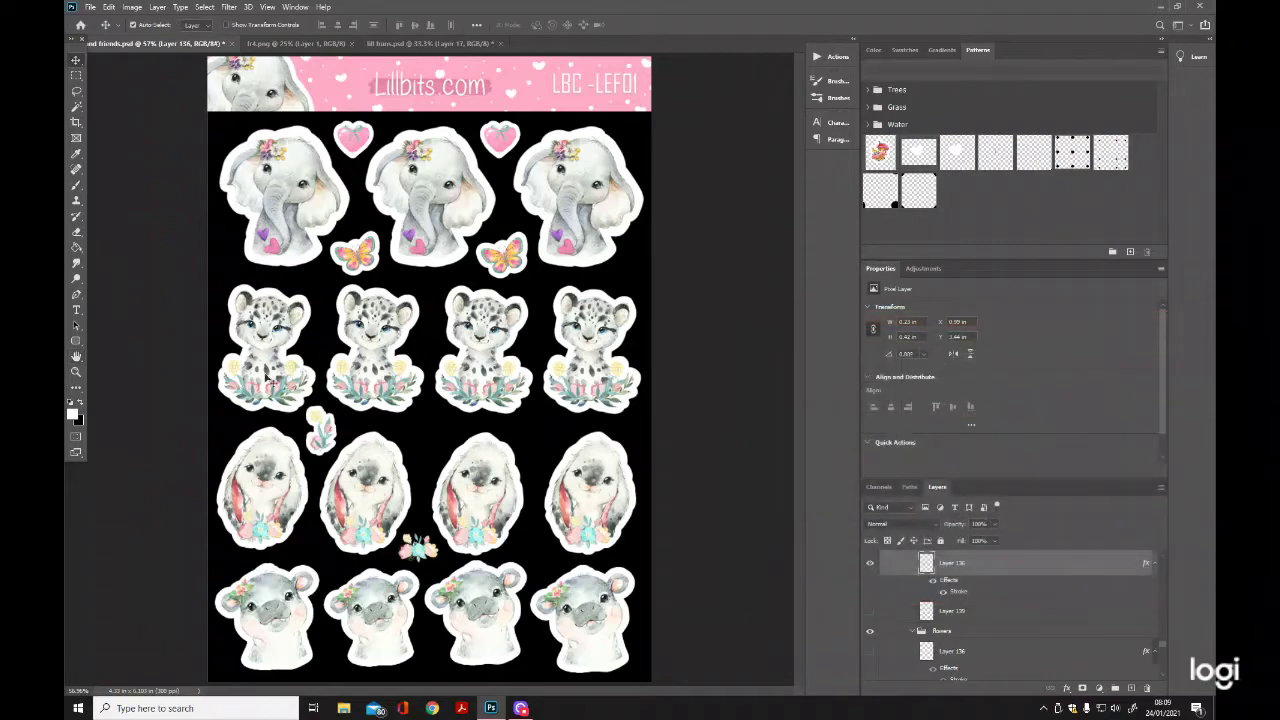
Add a new empty layer directly beneath the tulip sprig layer.
{"action": "left_click", "coordinate": [76, 372]}
{"action": "left_click_drag", "start_coordinate": [328, 406], "coordinate": [328, 406]}
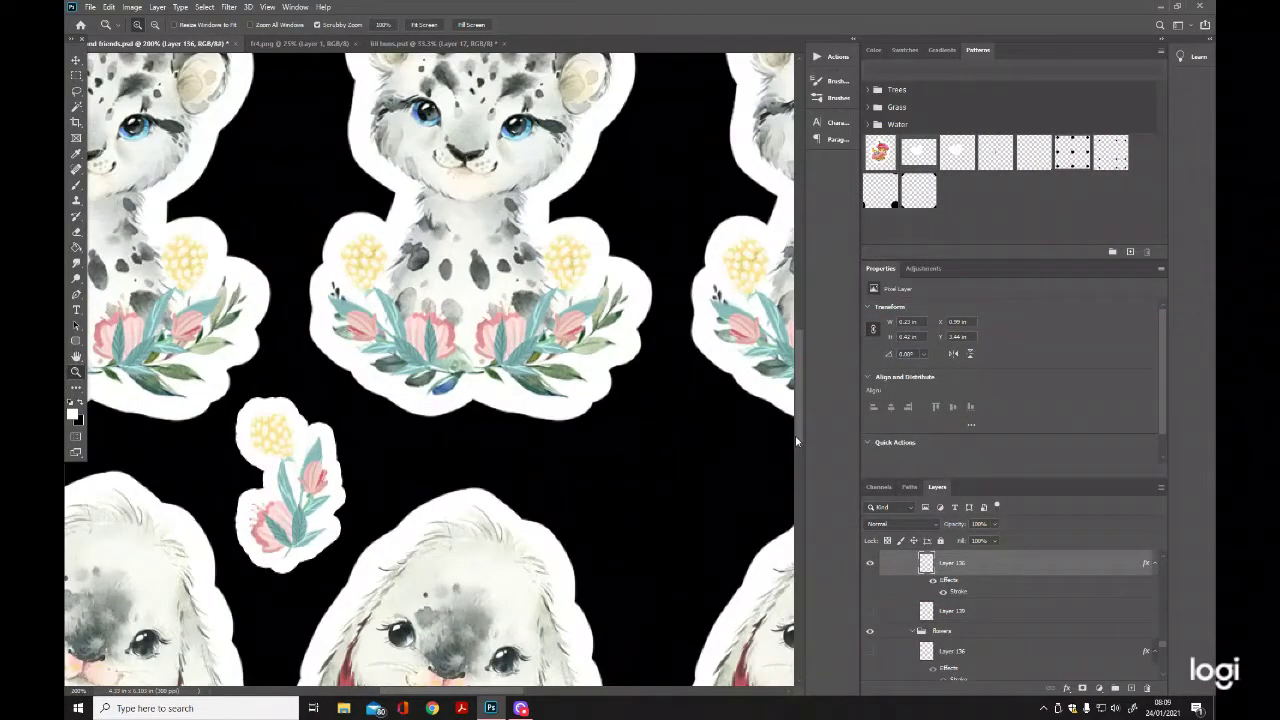
{"action": "left_click_drag", "start_coordinate": [797, 440], "coordinate": [799, 455]}
{"action": "left_click", "coordinate": [975, 614]}
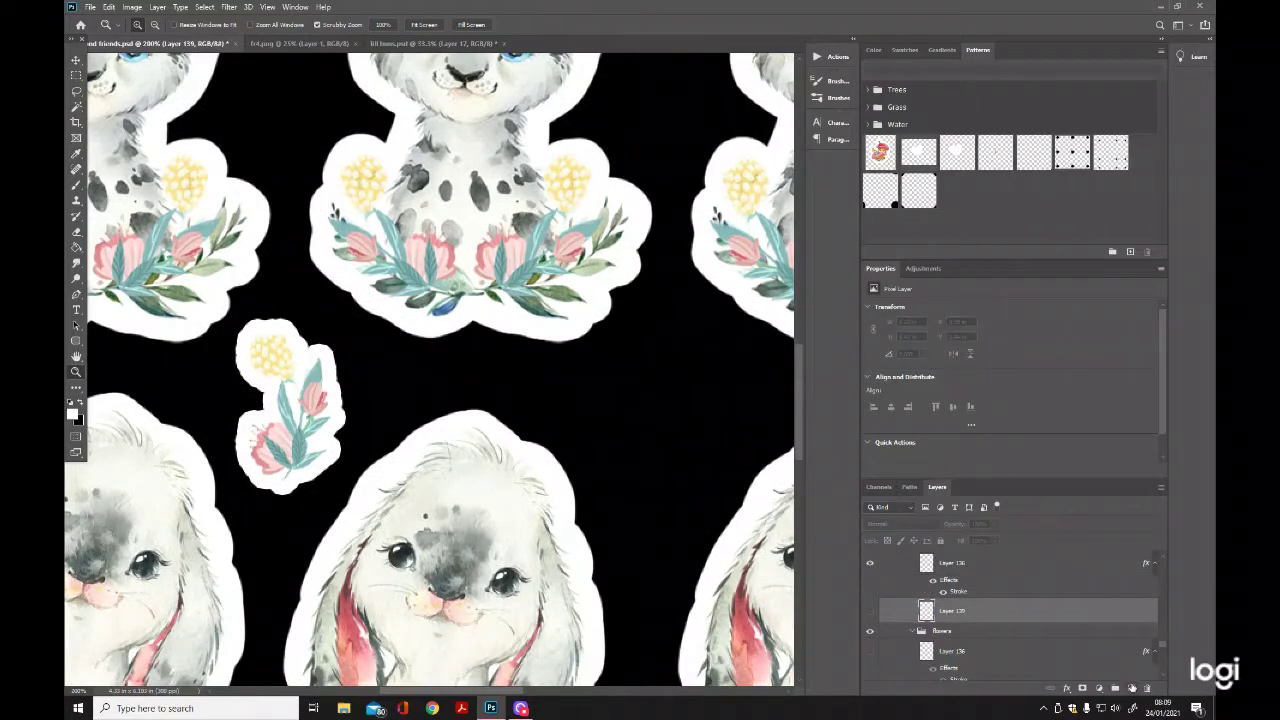
{"action": "left_click", "coordinate": [1132, 688]}
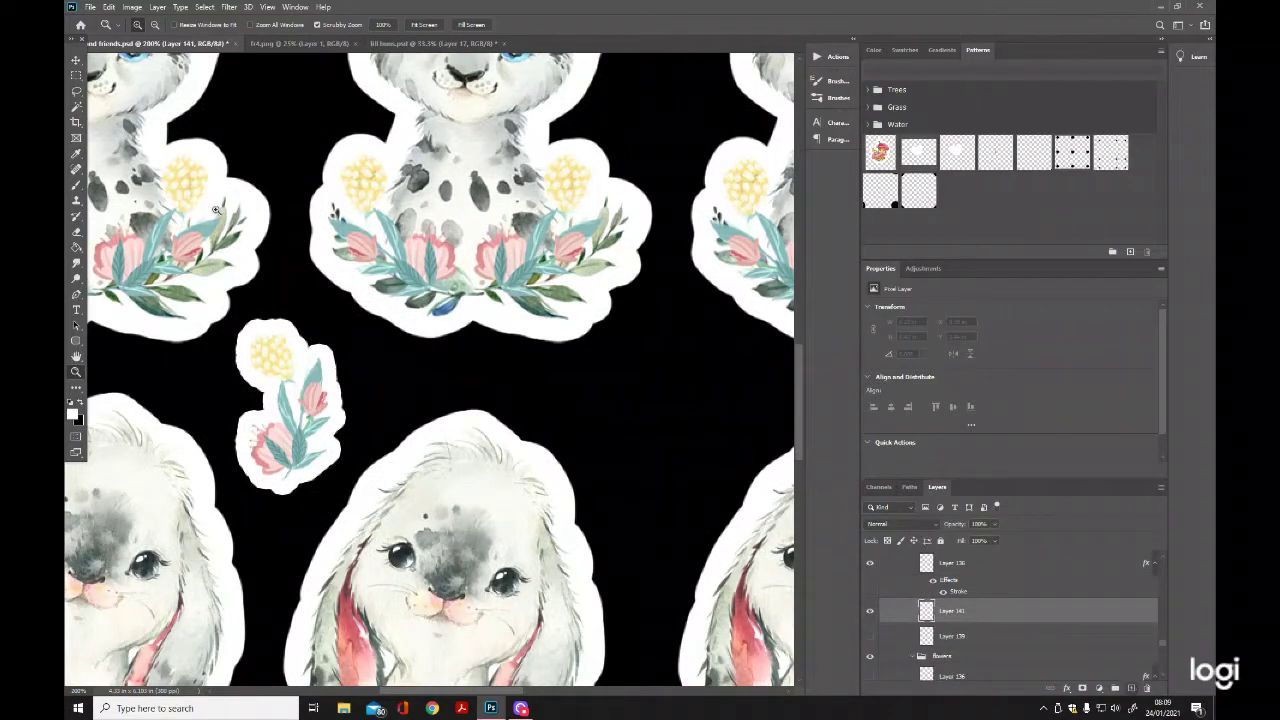
Paint white around the tulip sprig's edge with the Brush tool to widen and smooth its border.
{"action": "left_click", "coordinate": [270, 330]}
{"action": "left_click", "coordinate": [76, 185]}
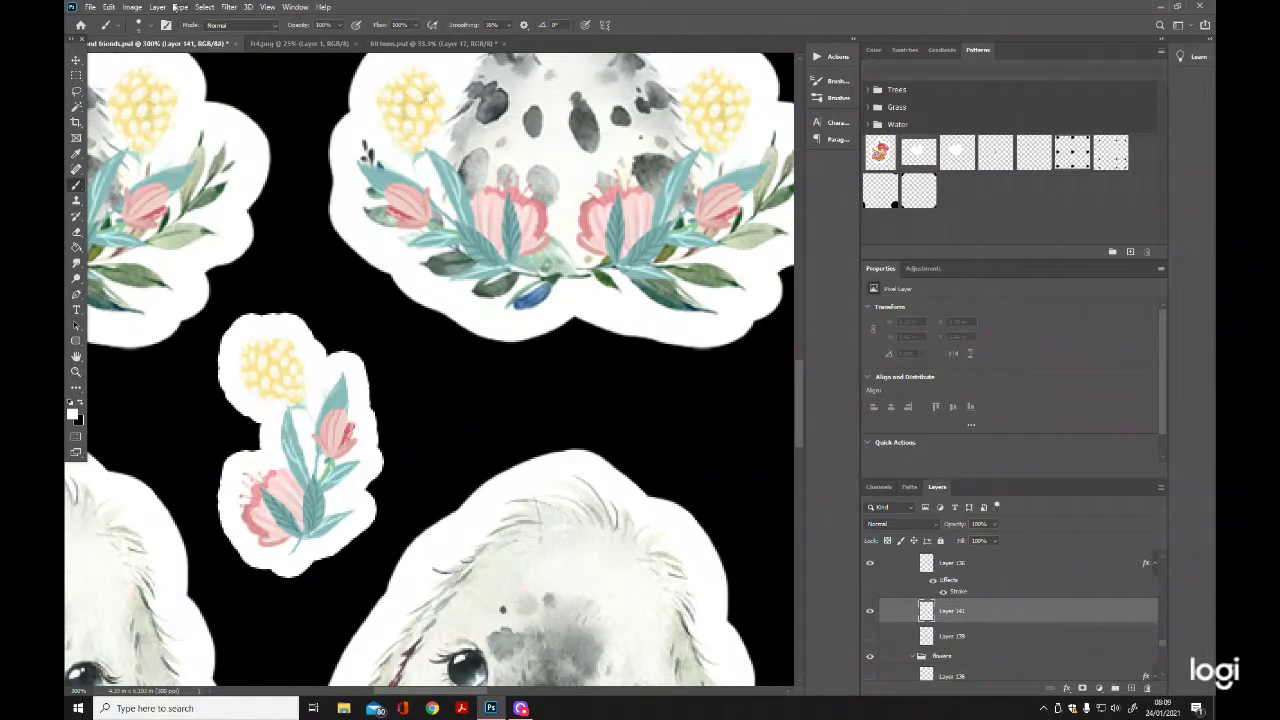
{"action": "mouse_move", "coordinate": [287, 311]}
{"action": "left_mouse_down"}
{"action": "mouse_move", "coordinate": [227, 341]}
{"action": "mouse_move", "coordinate": [226, 384]}
{"action": "mouse_move", "coordinate": [267, 418]}
{"action": "mouse_move", "coordinate": [286, 398]}
{"action": "mouse_move", "coordinate": [263, 419]}
{"action": "mouse_move", "coordinate": [263, 457]}
{"action": "mouse_move", "coordinate": [237, 459]}
{"action": "mouse_move", "coordinate": [221, 500]}
{"action": "mouse_move", "coordinate": [231, 547]}
{"action": "mouse_move", "coordinate": [285, 565]}
{"action": "left_mouse_up"}
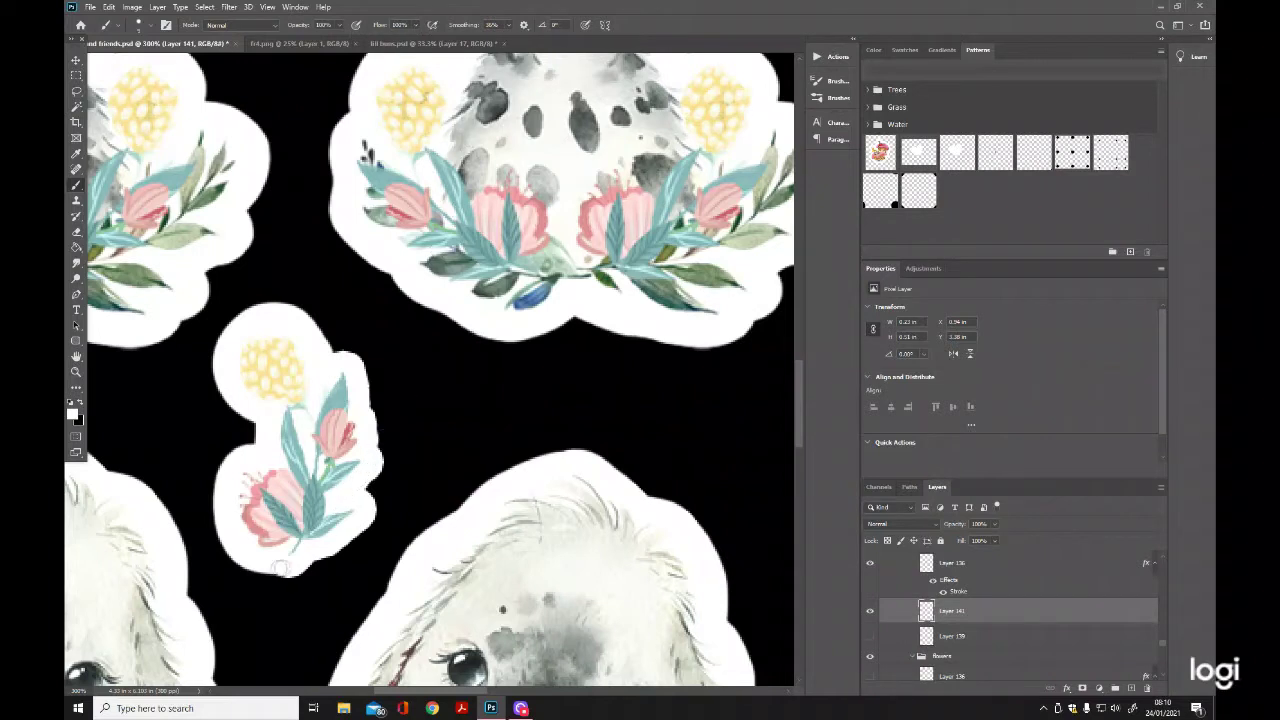
{"action": "mouse_move", "coordinate": [268, 565]}
{"action": "left_mouse_down"}
{"action": "mouse_move", "coordinate": [353, 533]}
{"action": "mouse_move", "coordinate": [371, 499]}
{"action": "mouse_move", "coordinate": [350, 483]}
{"action": "mouse_move", "coordinate": [362, 488]}
{"action": "mouse_move", "coordinate": [379, 450]}
{"action": "mouse_move", "coordinate": [367, 370]}
{"action": "mouse_move", "coordinate": [351, 355]}
{"action": "mouse_move", "coordinate": [318, 377]}
{"action": "mouse_move", "coordinate": [341, 365]}
{"action": "mouse_move", "coordinate": [300, 317]}
{"action": "mouse_move", "coordinate": [263, 322]}
{"action": "mouse_move", "coordinate": [307, 380]}
{"action": "mouse_move", "coordinate": [362, 356]}
{"action": "mouse_move", "coordinate": [383, 451]}
{"action": "mouse_move", "coordinate": [357, 493]}
{"action": "mouse_move", "coordinate": [373, 484]}
{"action": "mouse_move", "coordinate": [355, 531]}
{"action": "mouse_move", "coordinate": [313, 565]}
{"action": "mouse_move", "coordinate": [255, 568]}
{"action": "left_mouse_up"}
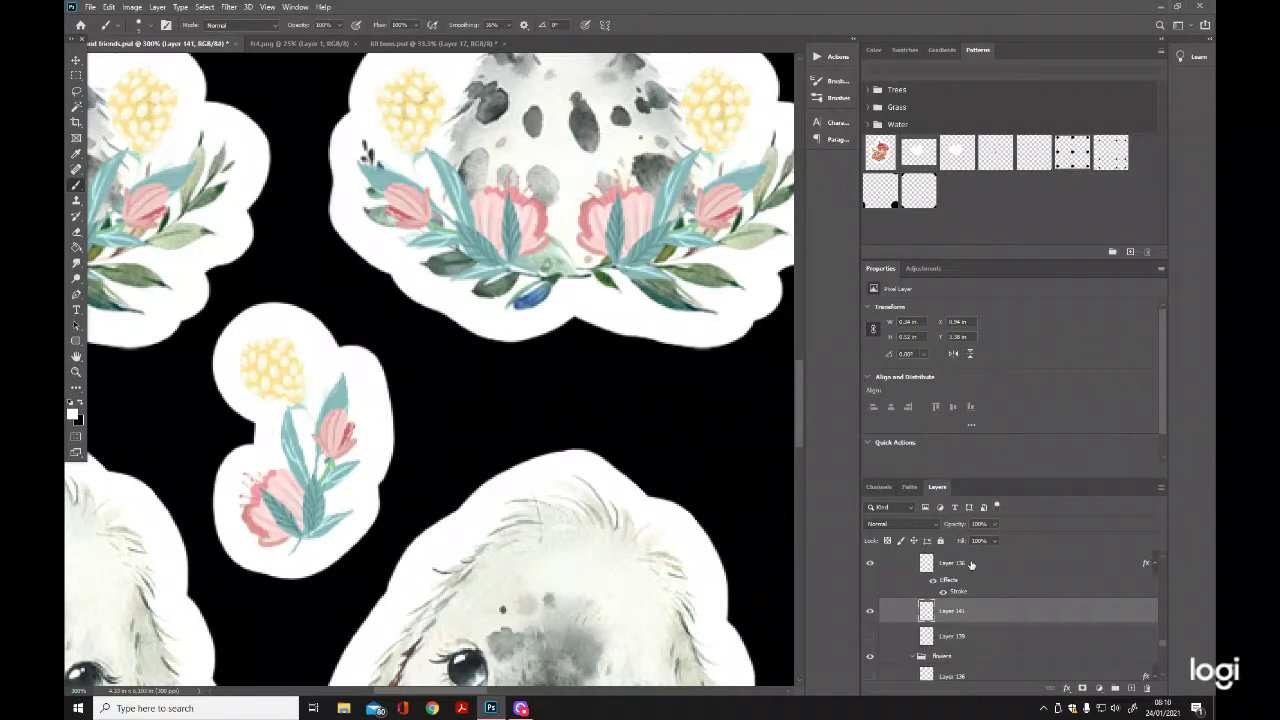
Merge the tulip sprig with its painted border layer and rename the merged layer "flowers".
{"action": "left_click", "coordinate": [970, 563], "text": "ctrl"}
{"action": "right_click", "coordinate": [970, 559]}
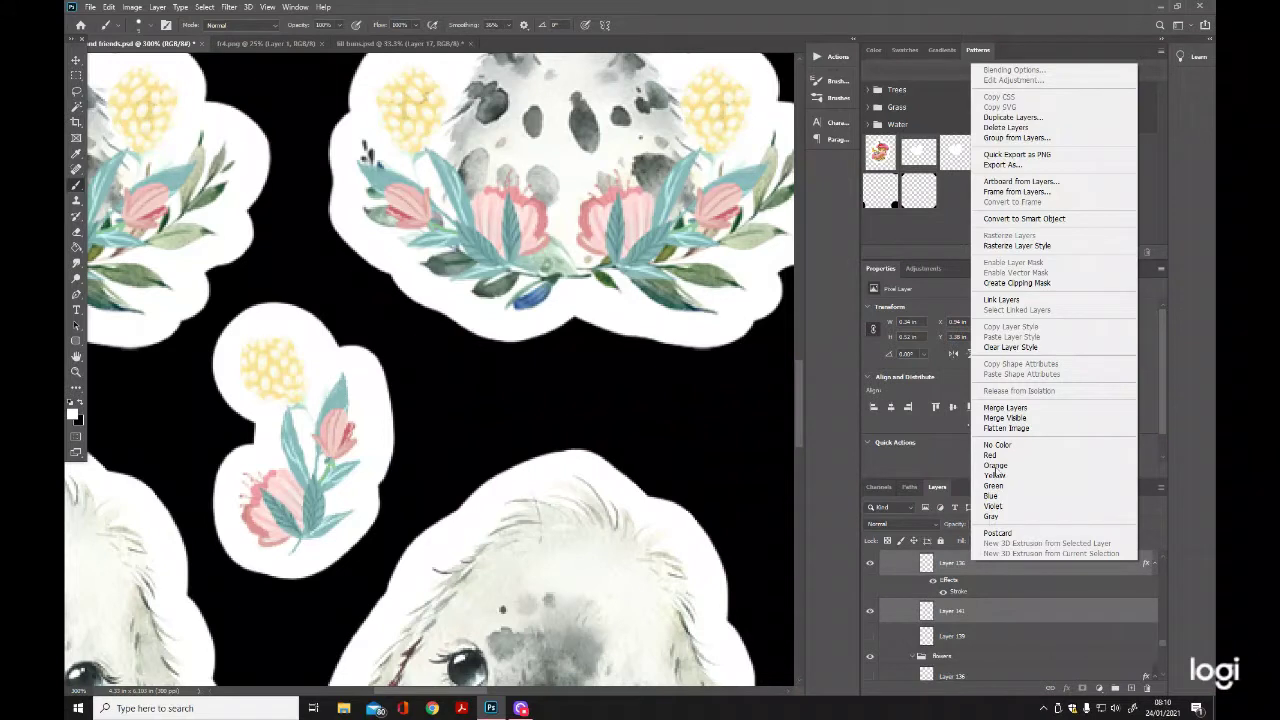
{"action": "left_click", "coordinate": [1049, 408]}
{"action": "double_click", "coordinate": [954, 563]}
{"action": "type", "text": "f"}
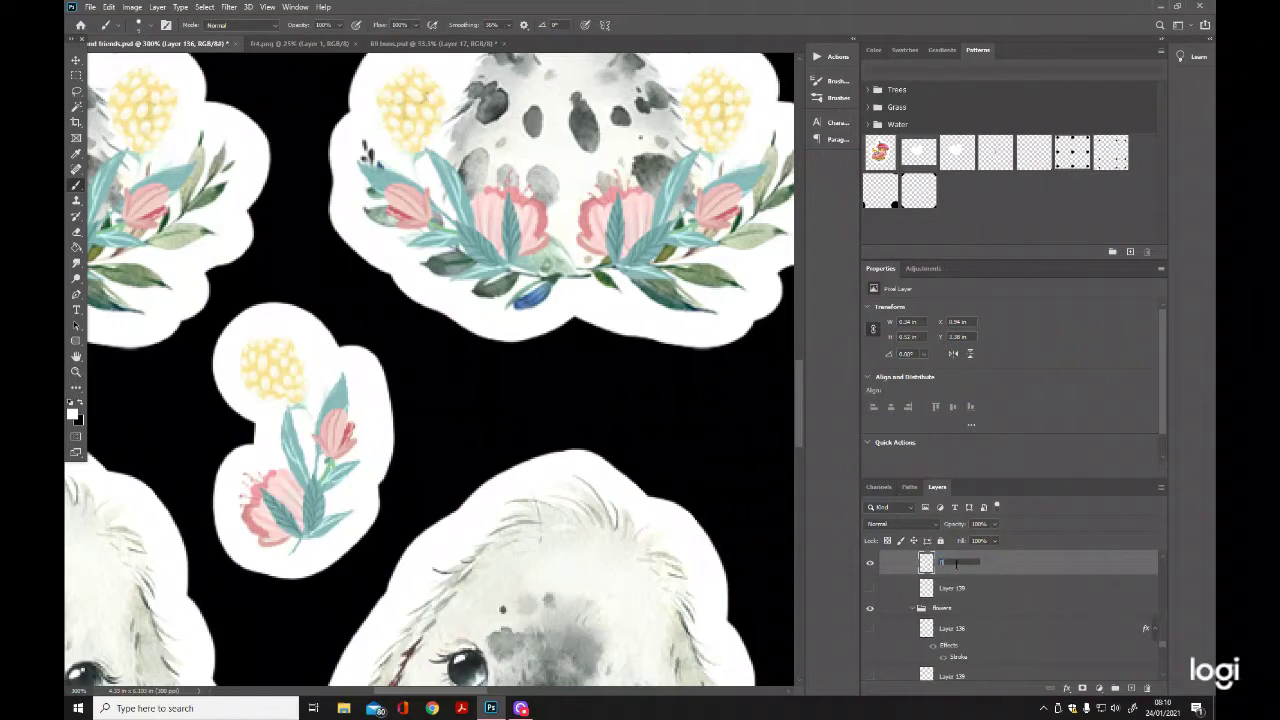
{"action": "type", "text": "lowers"}
{"action": "key", "text": "Return"}
Duplicate the tulip sprig sticker twice, placing the copies in the next two gaps between the leopard and bunny rows.
{"action": "left_click", "coordinate": [76, 371]}
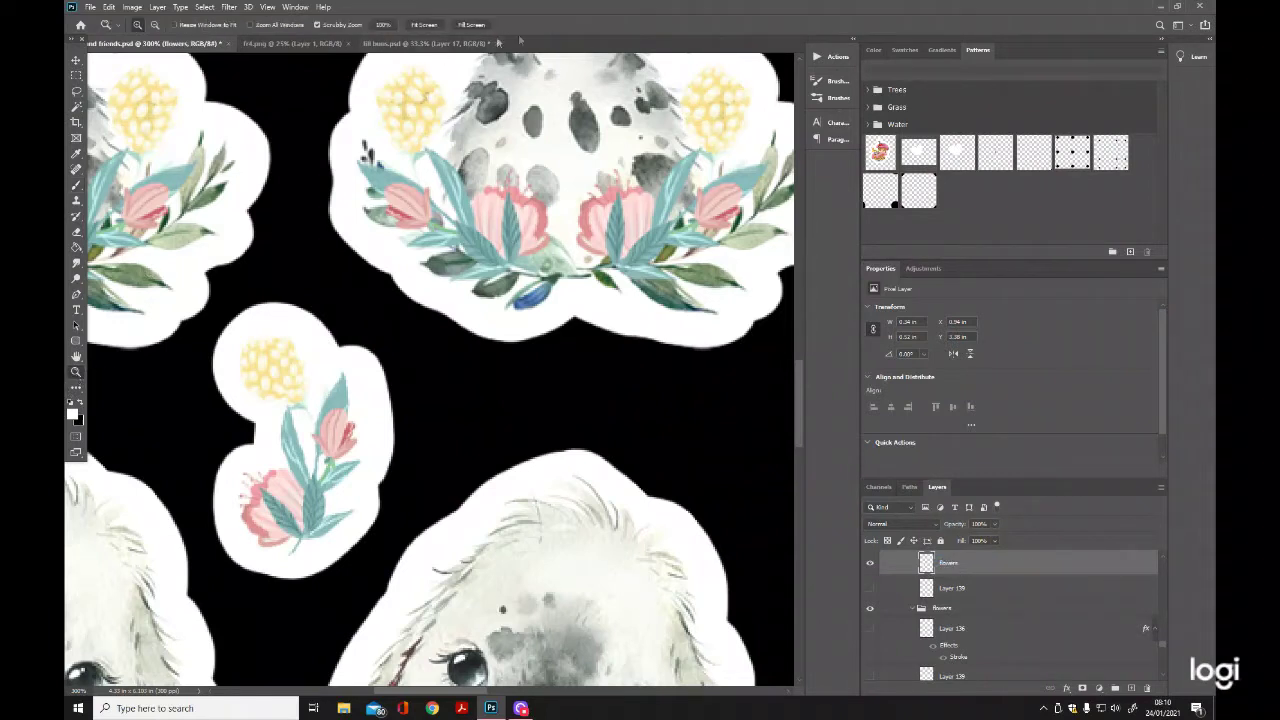
{"action": "left_click", "coordinate": [438, 32]}
{"action": "key", "text": "v"}
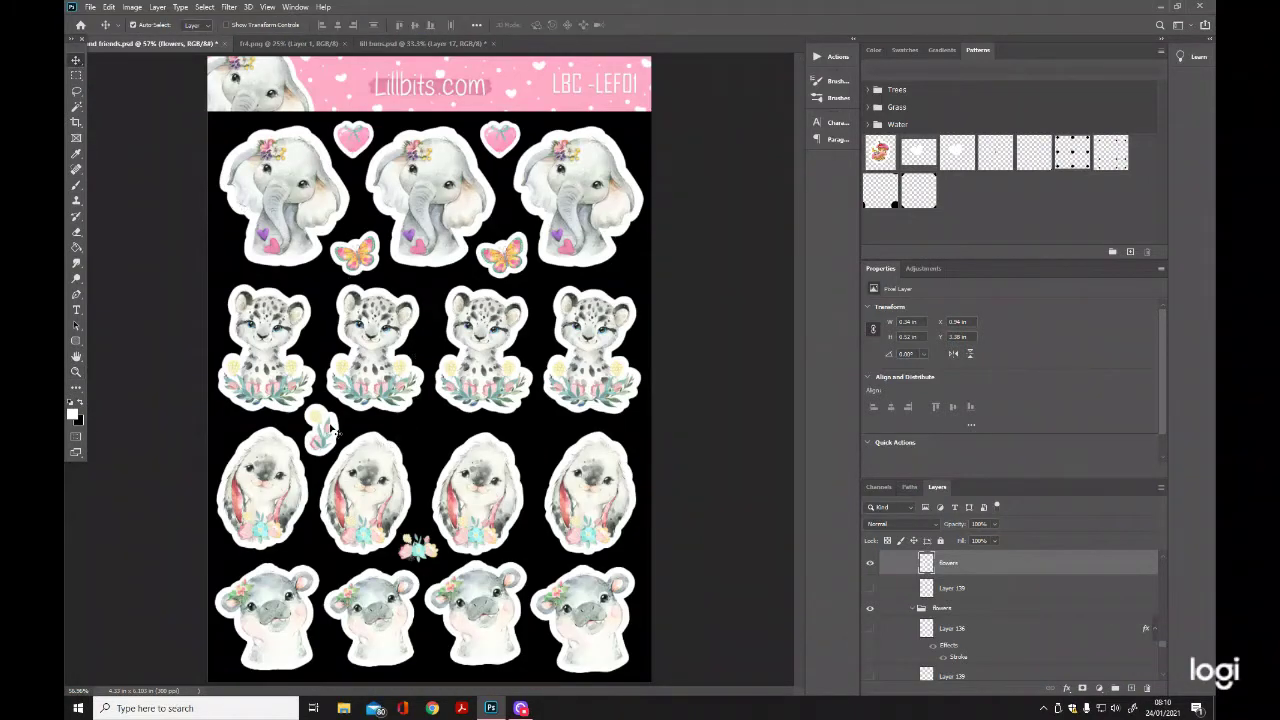
{"action": "left_click_drag", "start_coordinate": [419, 437], "coordinate": [543, 440]}
{"action": "key", "text": "ctrl+j"}
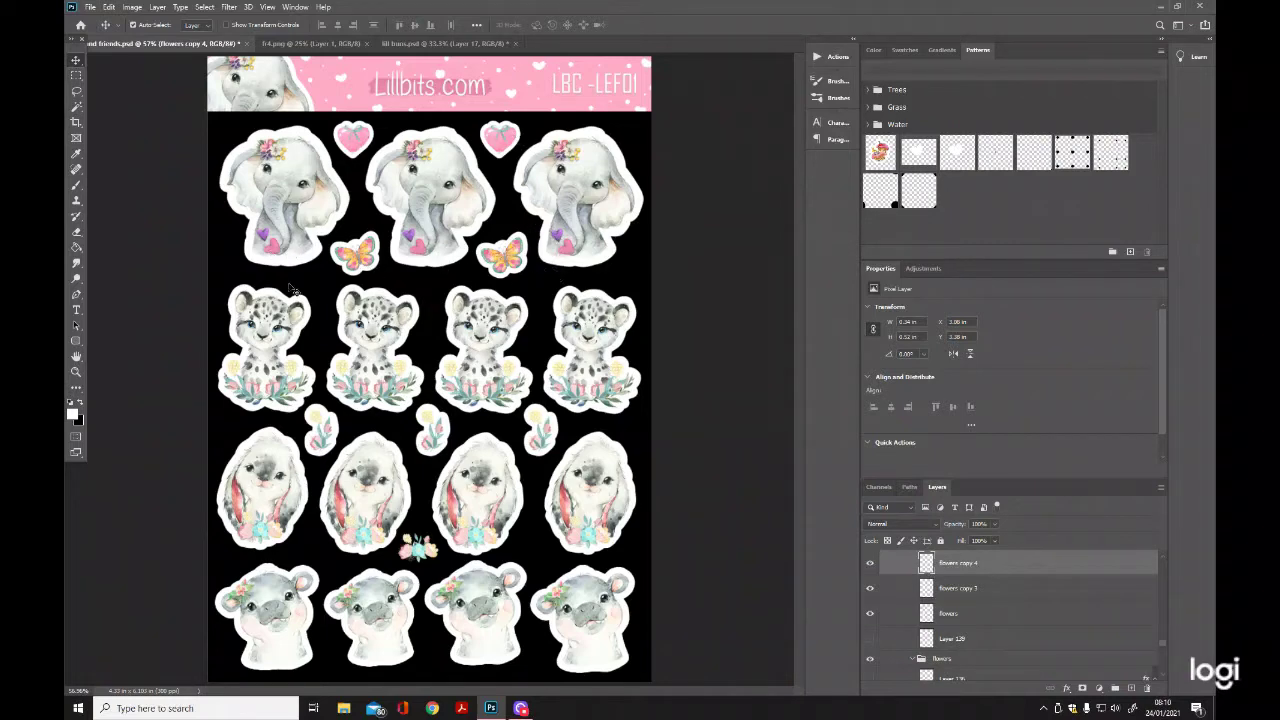
Inspect the white borders and spacing of the elephant, leopard, bunny and hippo stickers at 200% zoom.
{"action": "left_click", "coordinate": [75, 372]}
{"action": "left_click", "coordinate": [287, 190]}
{"action": "left_click", "coordinate": [287, 190]}
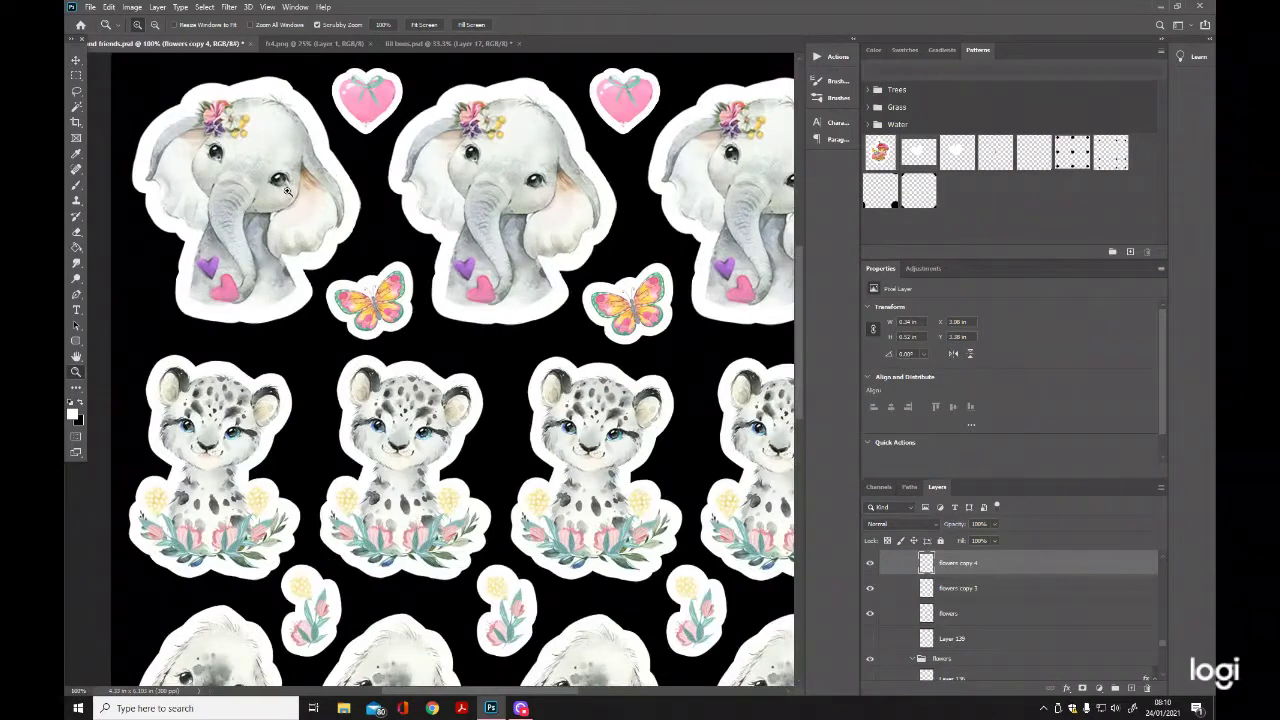
{"action": "left_click", "coordinate": [287, 190]}
{"action": "left_click_drag", "start_coordinate": [491, 690], "coordinate": [469, 690]}
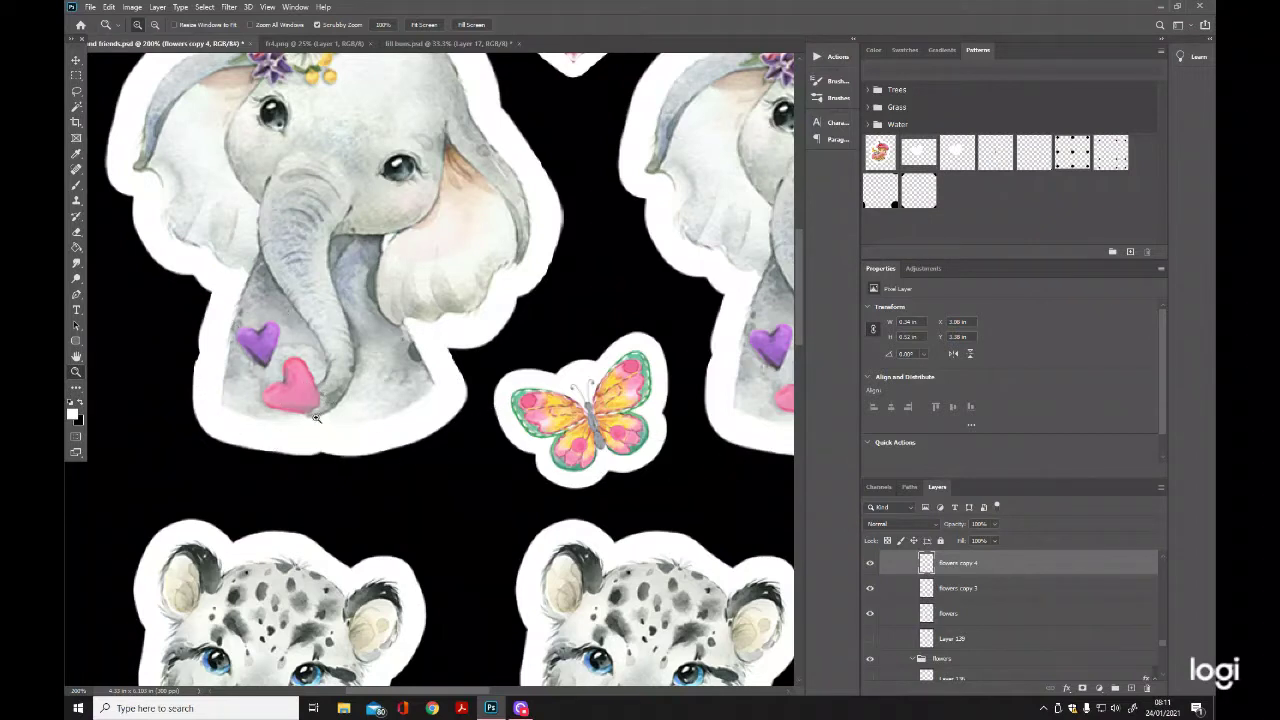
{"action": "left_click_drag", "start_coordinate": [802, 342], "coordinate": [807, 305]}
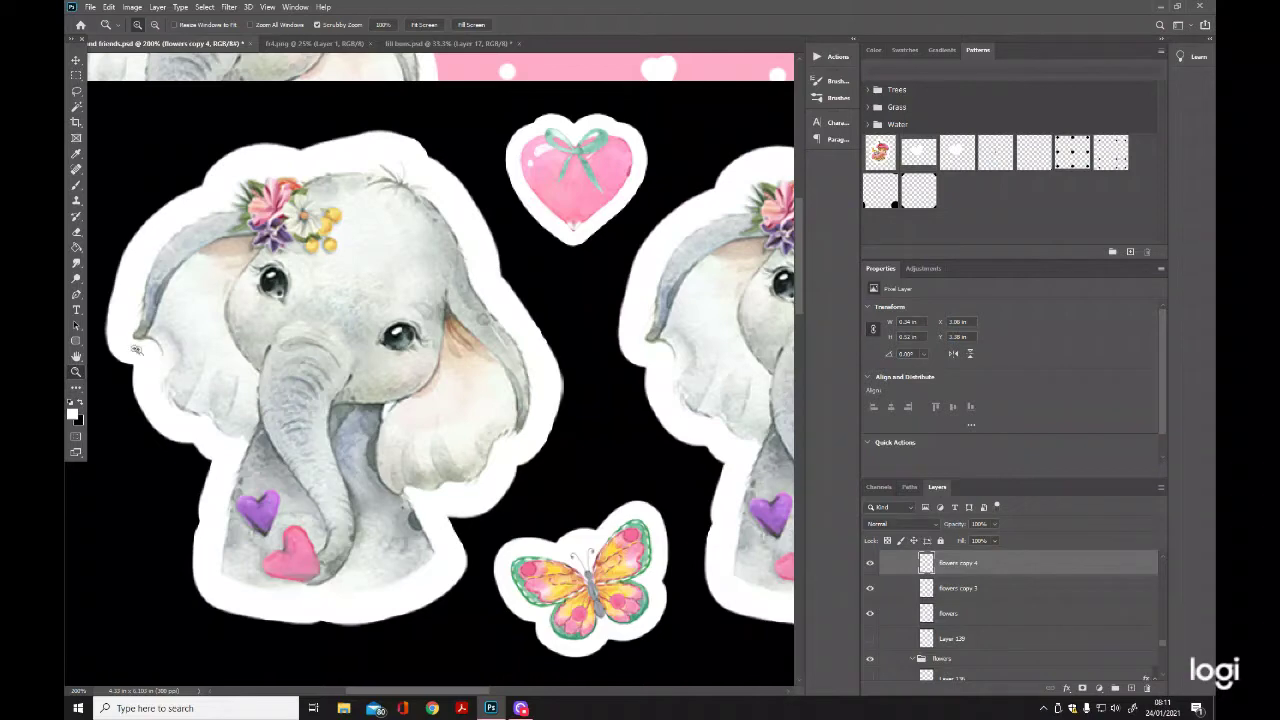
{"action": "left_click", "coordinate": [424, 25]}
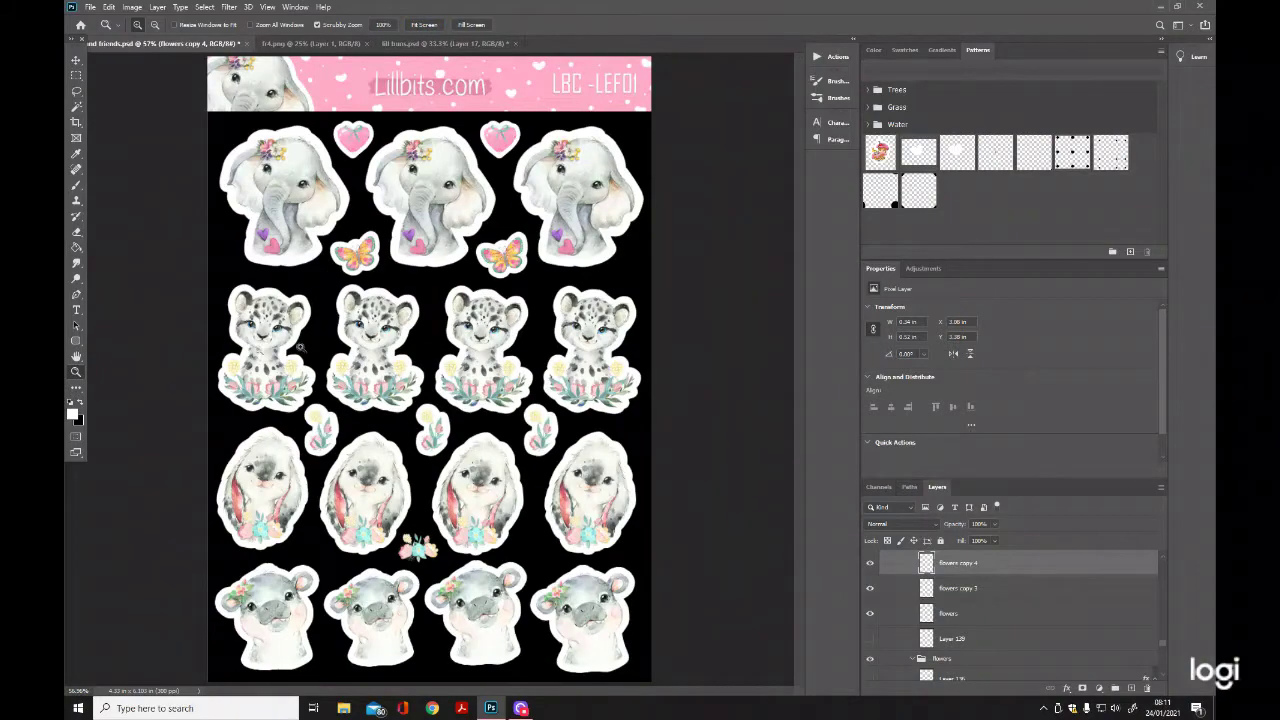
{"action": "left_click_drag", "start_coordinate": [314, 346], "coordinate": [322, 346]}
{"action": "left_click_drag", "start_coordinate": [803, 386], "coordinate": [807, 417]}
{"action": "left_click_drag", "start_coordinate": [440, 692], "coordinate": [563, 700]}
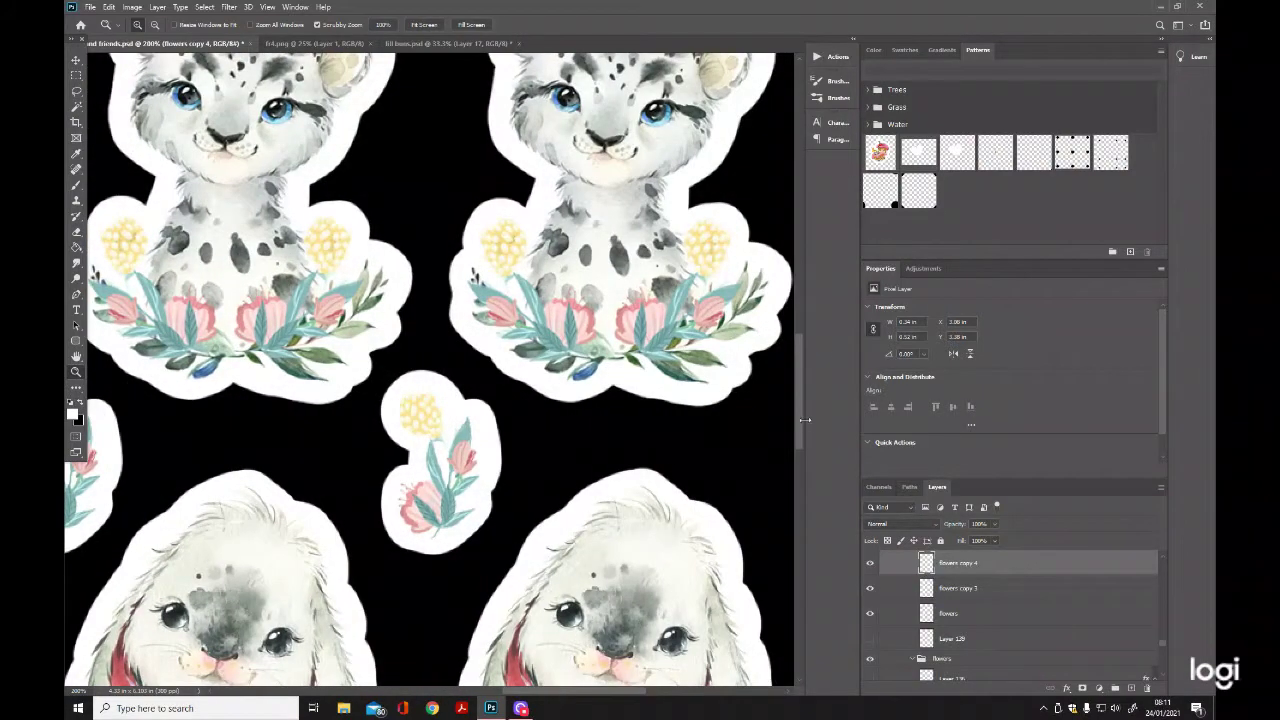
{"action": "left_click_drag", "start_coordinate": [801, 426], "coordinate": [815, 527]}
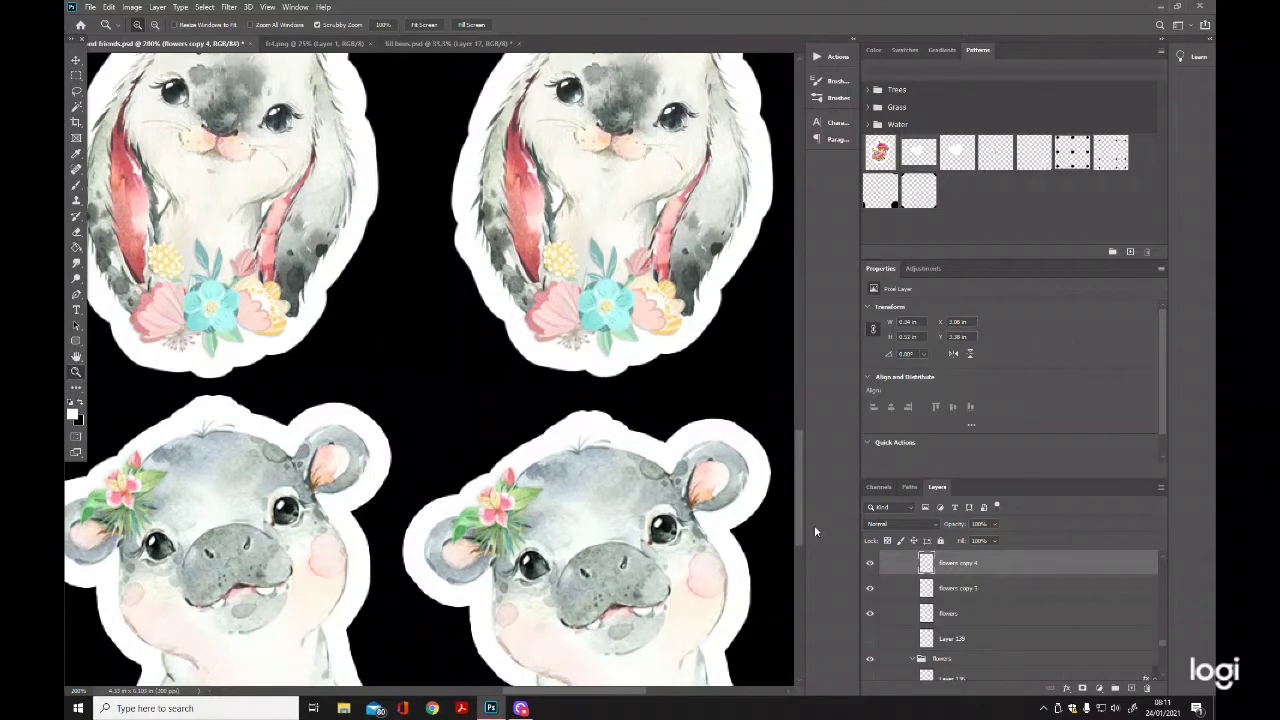
{"action": "left_click_drag", "start_coordinate": [544, 695], "coordinate": [440, 699]}
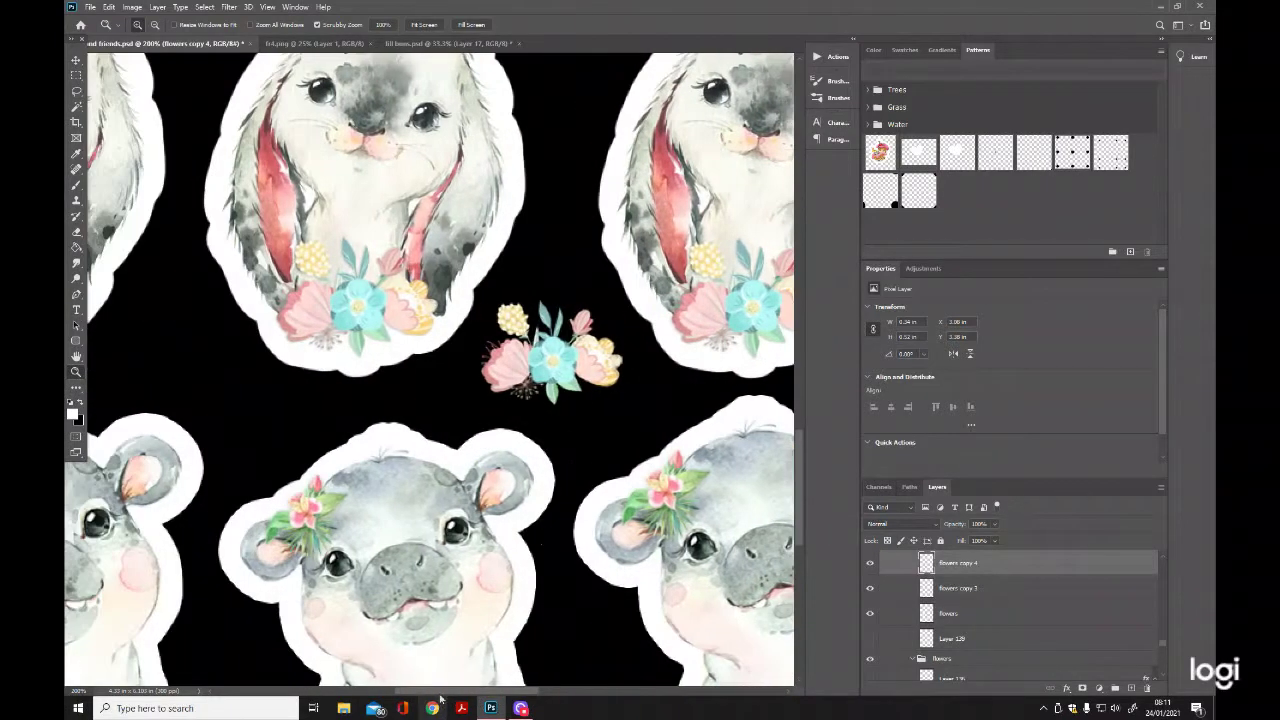
Scale the flower cluster between the bunny and hippo rows to about 84% and center it in its gap.
{"action": "left_click", "coordinate": [75, 61]}
{"action": "left_click", "coordinate": [590, 362]}
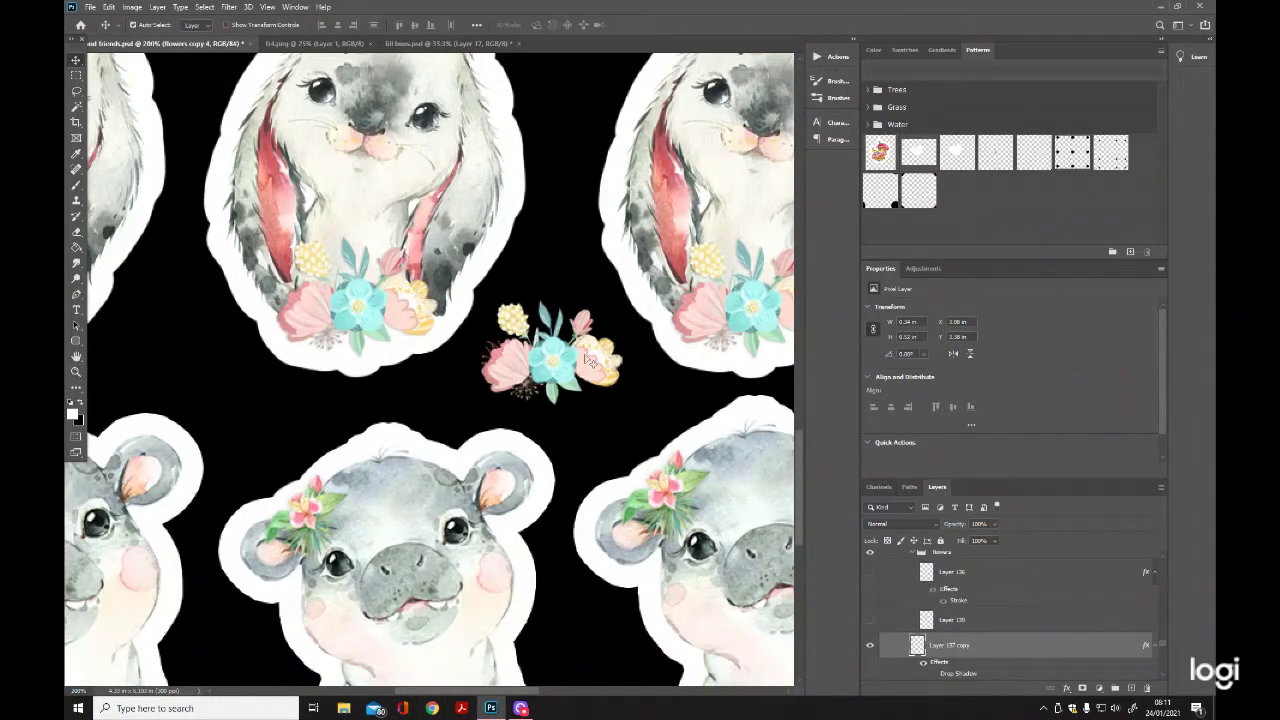
{"action": "key", "text": "ctrl+t"}
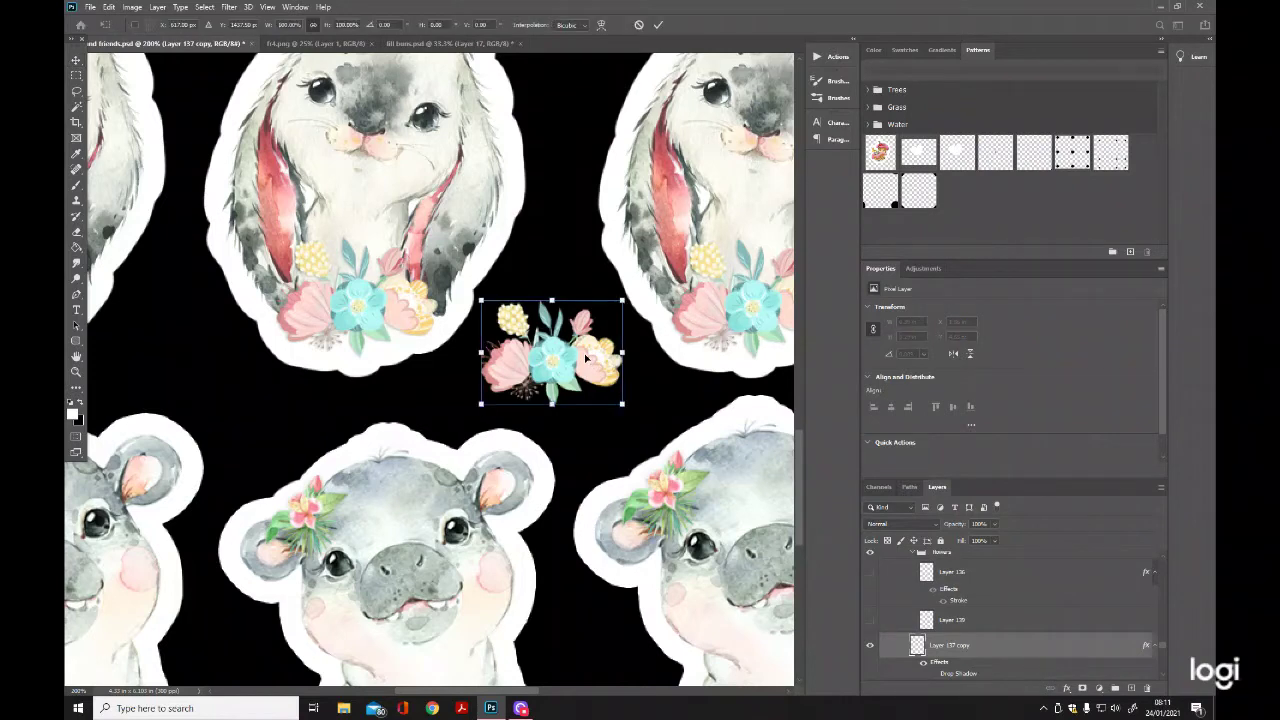
{"action": "left_click_drag", "start_coordinate": [622, 299], "coordinate": [602, 318]}
{"action": "left_click_drag", "start_coordinate": [560, 360], "coordinate": [577, 361]}
{"action": "left_click", "coordinate": [658, 24]}
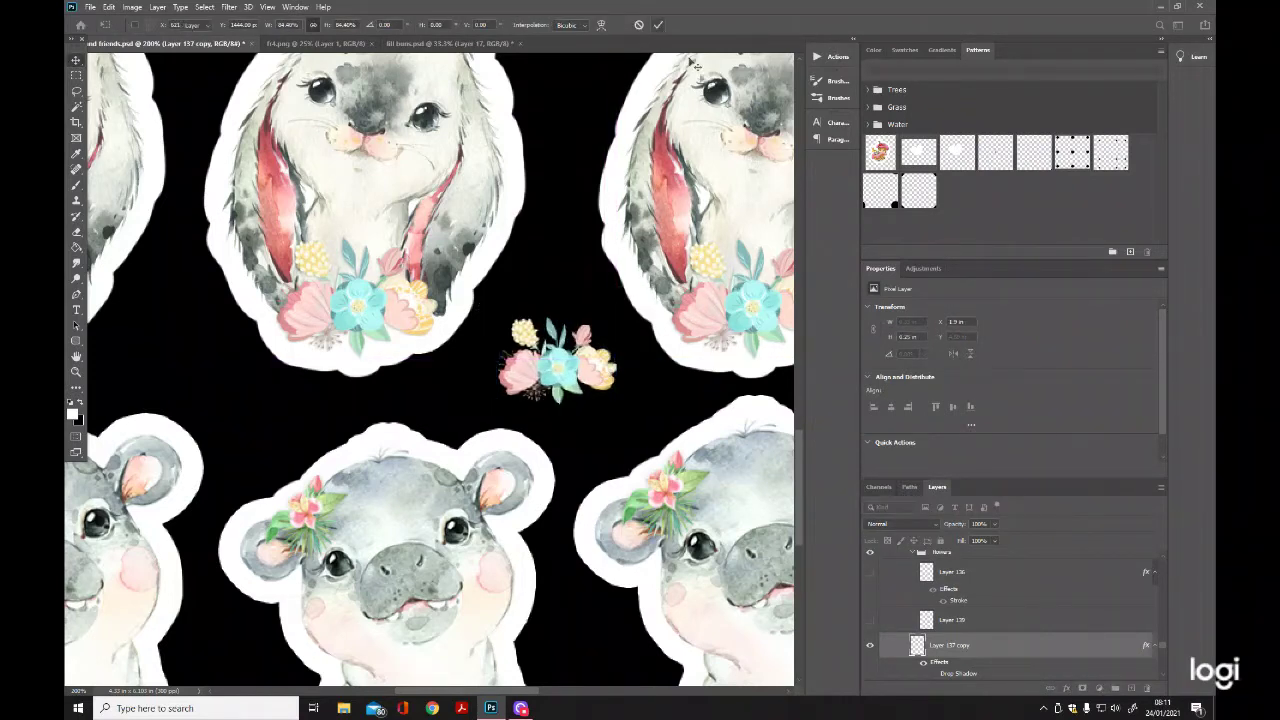
Rename the scaled flower cluster's layer as "lil florals".
{"action": "double_click", "coordinate": [952, 645]}
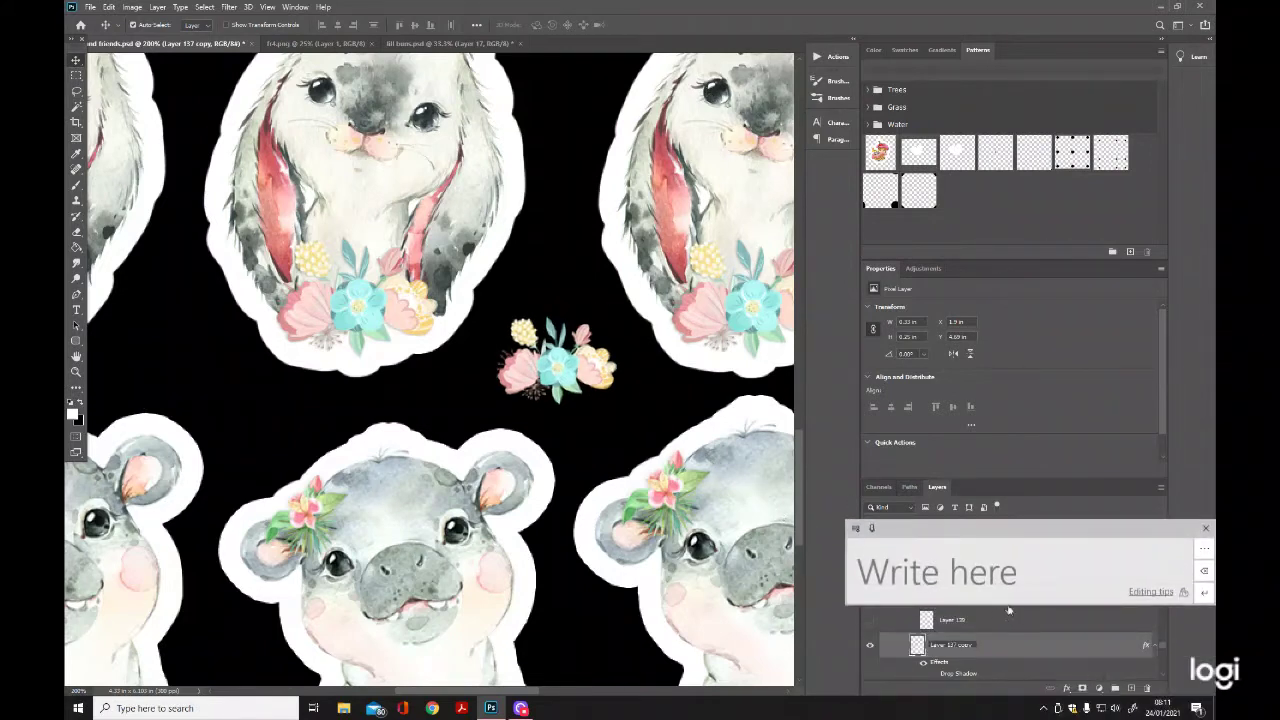
{"action": "left_click", "coordinate": [1205, 527]}
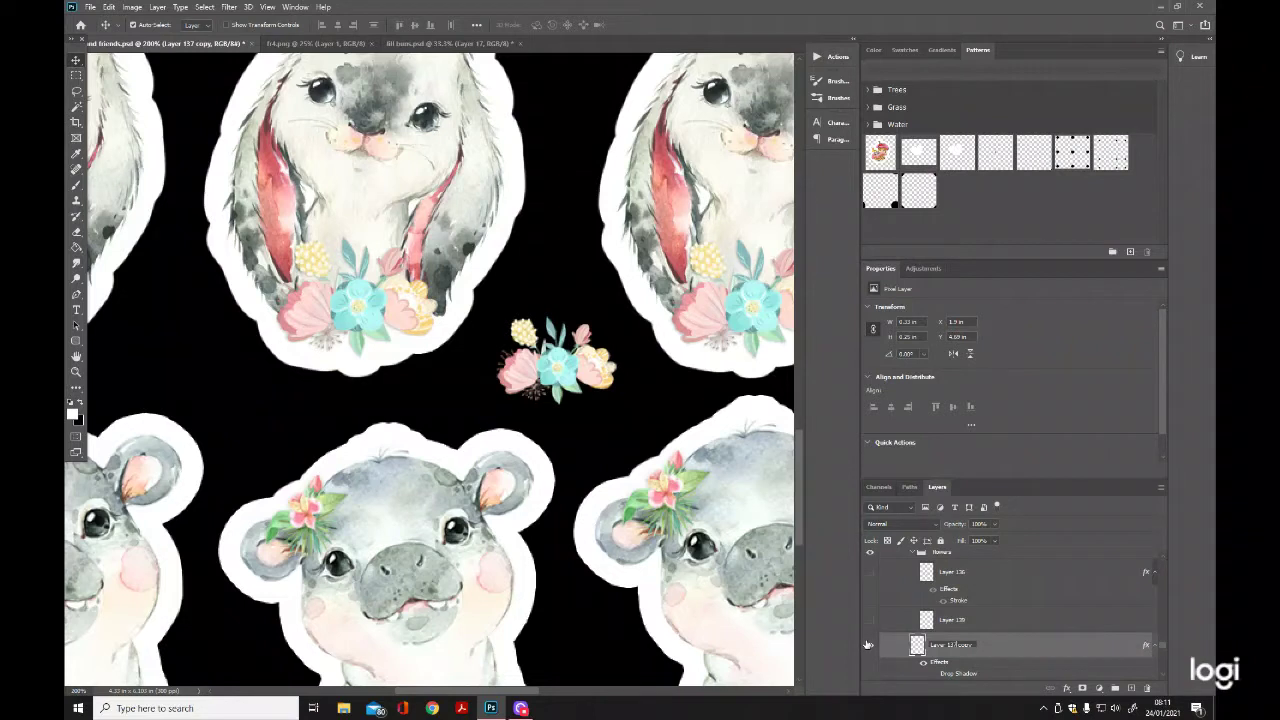
{"action": "left_click_drag", "start_coordinate": [972, 645], "coordinate": [947, 645]}
{"action": "key", "text": "BackSpace"}
{"action": "left_click", "coordinate": [1017, 656]}
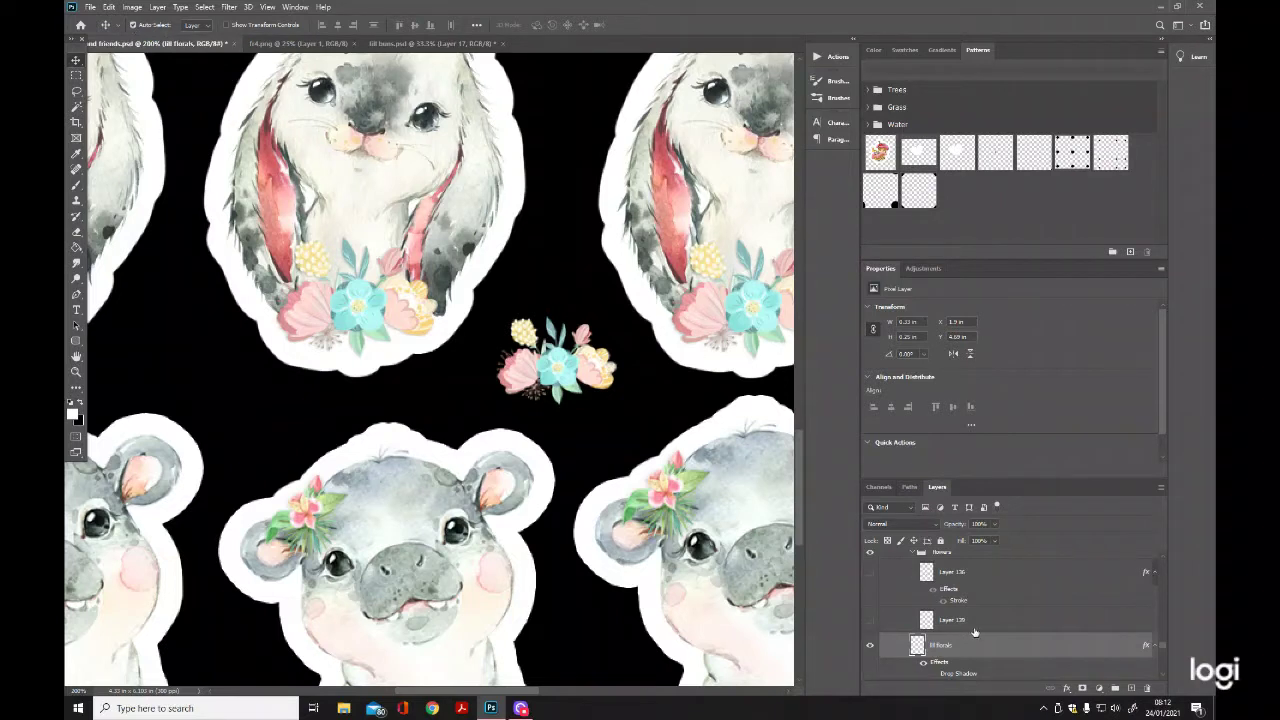
Examine the layout of the whole sticker sheet and the spacing around the first bunny at 200% zoom.
{"action": "left_click", "coordinate": [461, 571]}
{"action": "left_click", "coordinate": [75, 371]}
{"action": "left_click", "coordinate": [424, 26]}
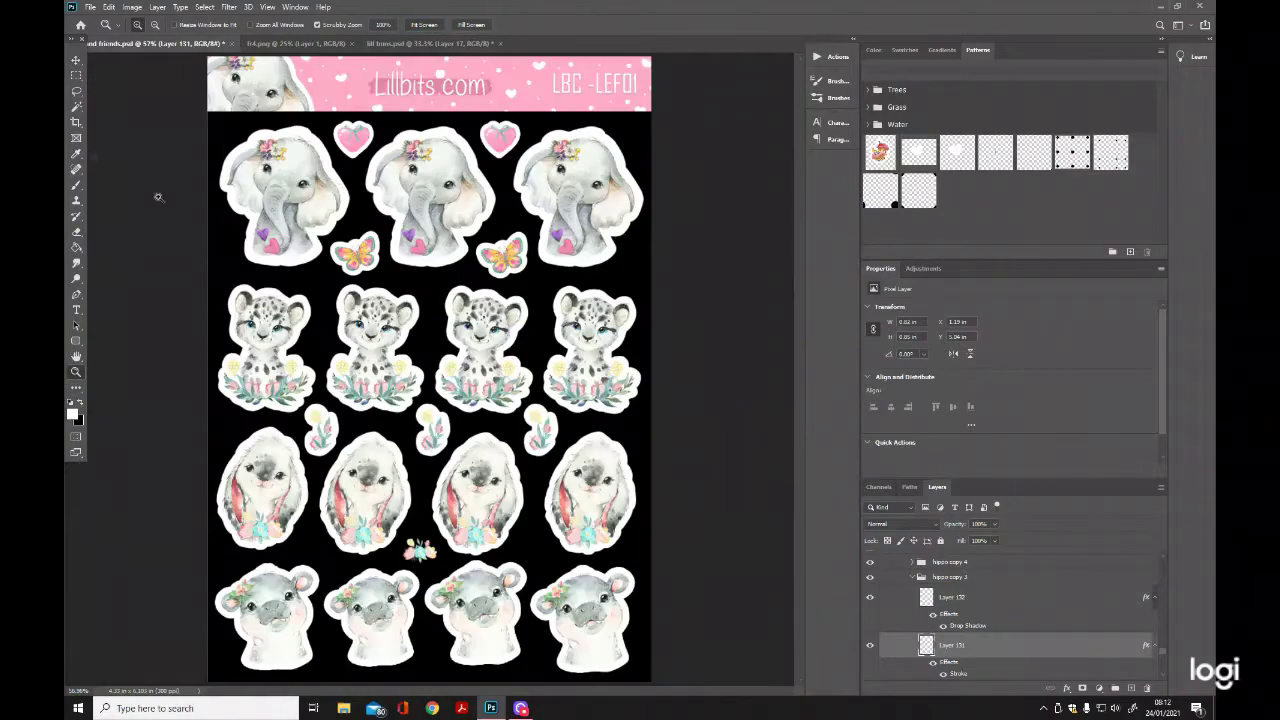
{"action": "left_click", "coordinate": [75, 61]}
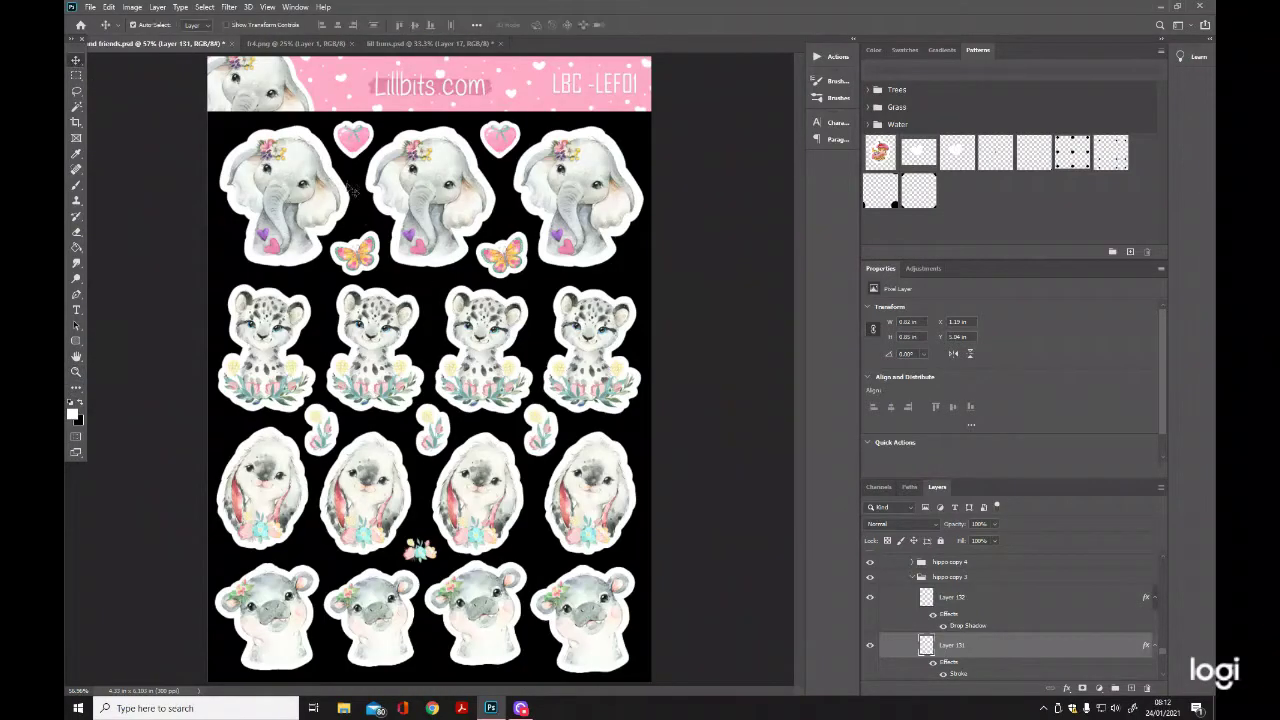
{"action": "left_click", "coordinate": [75, 371]}
{"action": "left_click", "coordinate": [263, 335]}
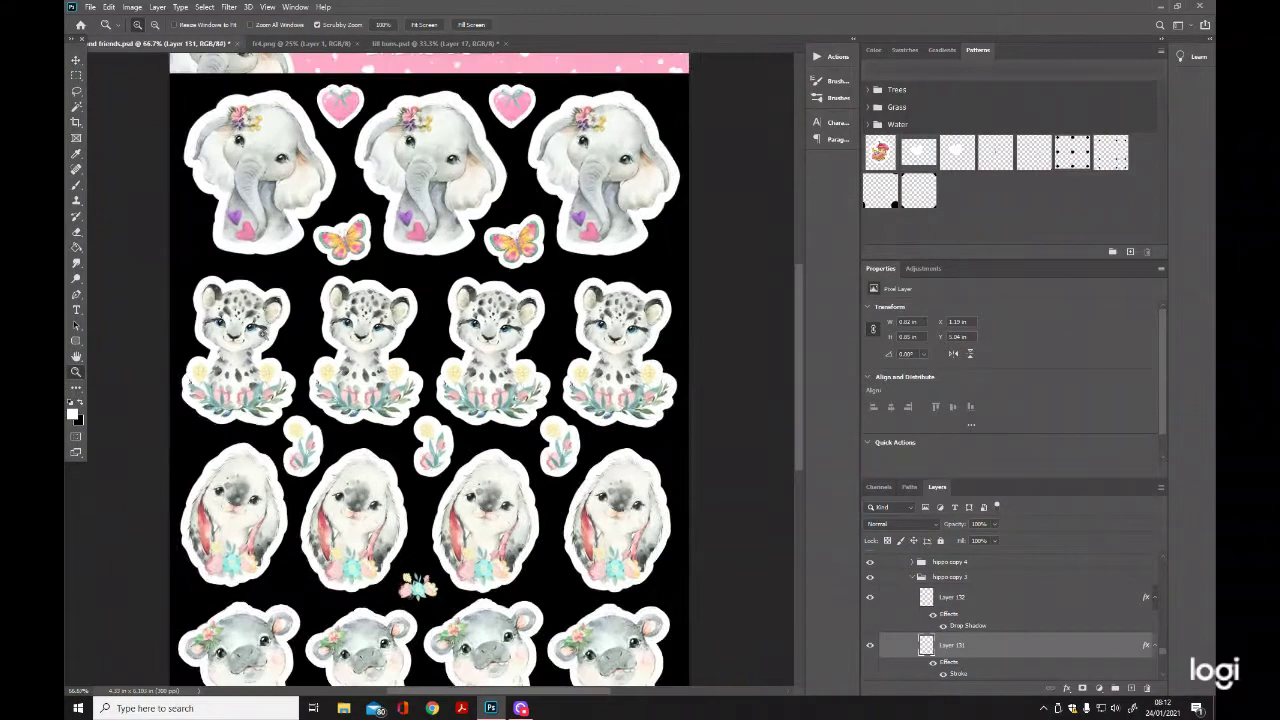
{"action": "left_click", "coordinate": [263, 335]}
{"action": "left_click", "coordinate": [263, 335]}
{"action": "left_click_drag", "start_coordinate": [798, 401], "coordinate": [798, 488]}
{"action": "left_click_drag", "start_coordinate": [448, 694], "coordinate": [424, 698]}
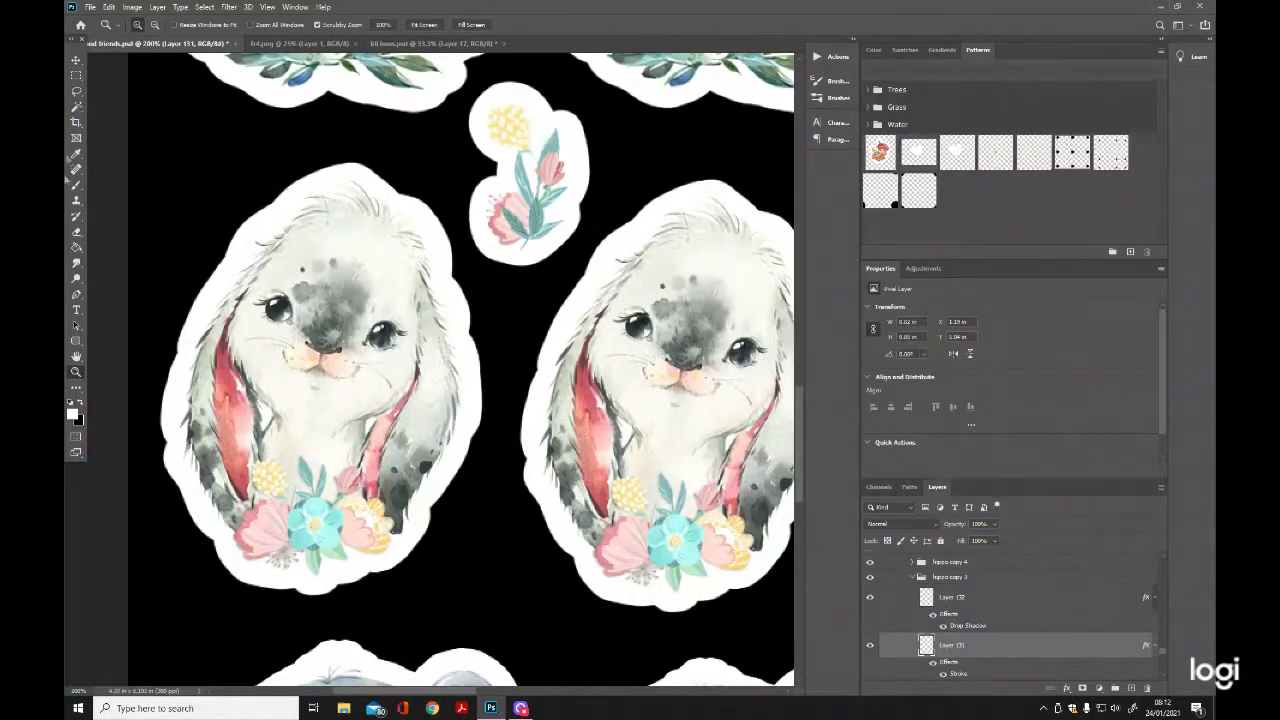
Check the first bunny's border layer by hiding and showing it, try moving the bunny artwork alone, and undo the move.
{"action": "left_click", "coordinate": [75, 60]}
{"action": "left_click", "coordinate": [278, 276]}
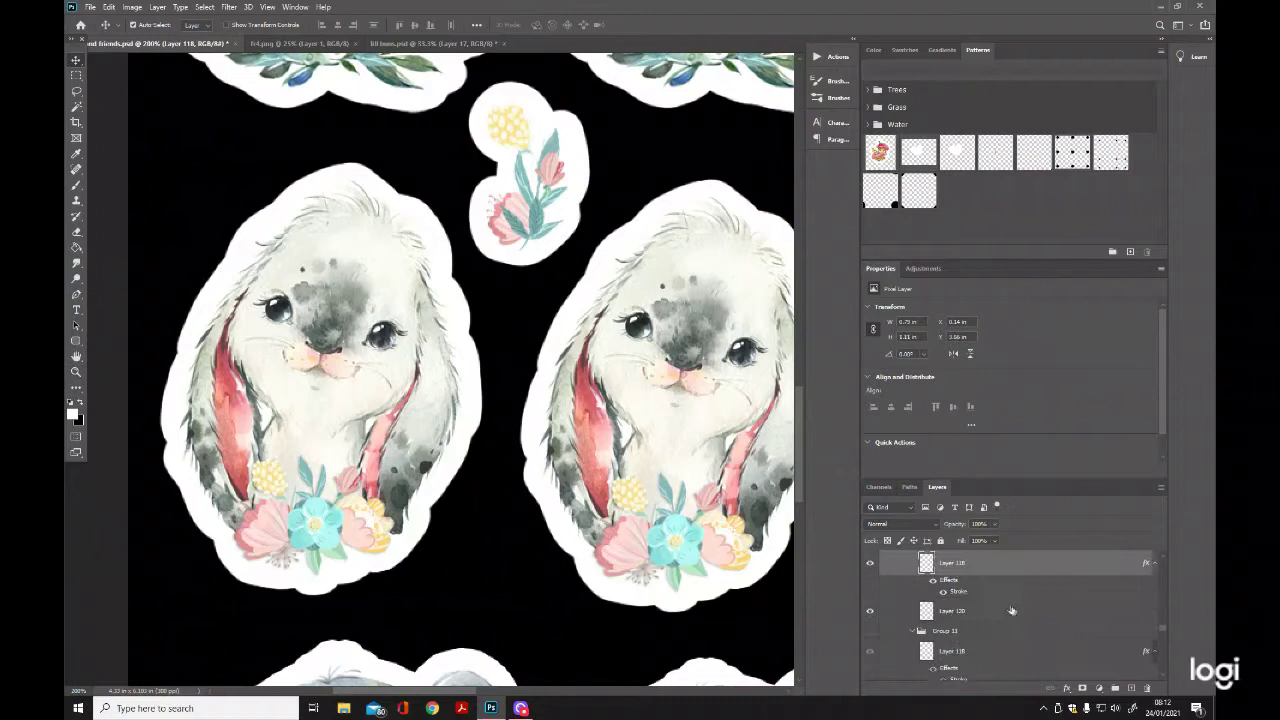
{"action": "left_click", "coordinate": [869, 612]}
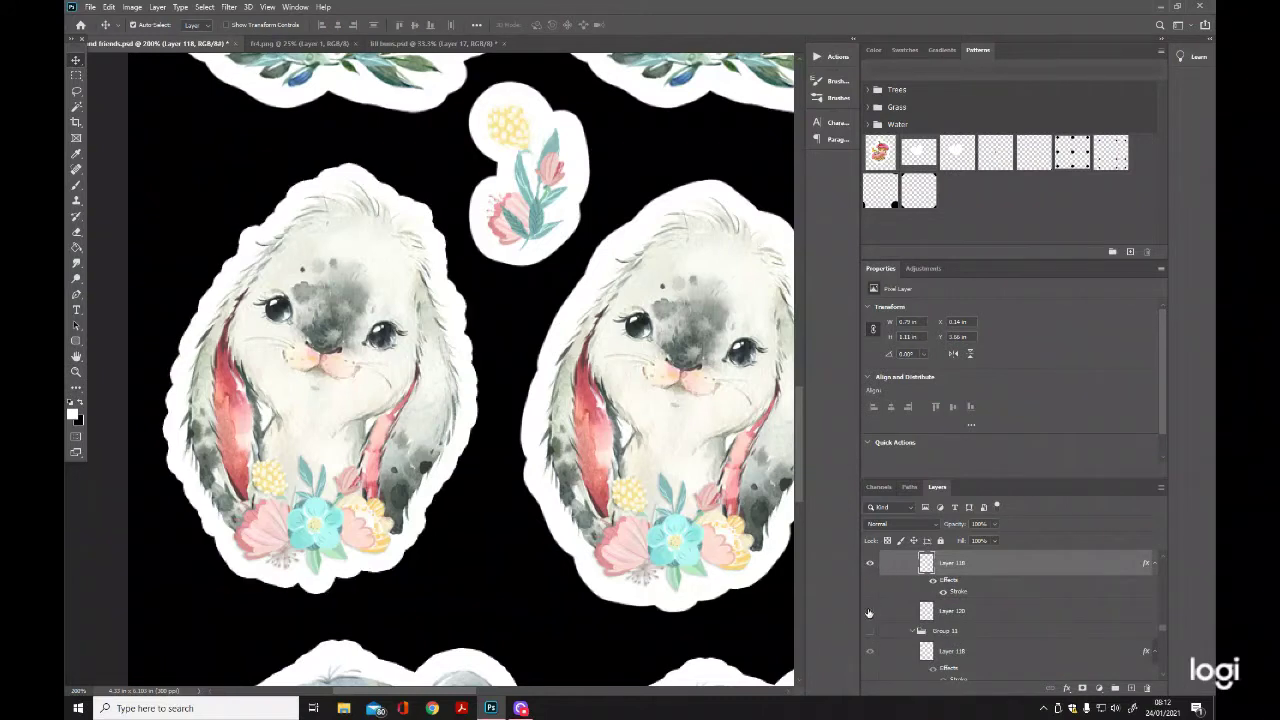
{"action": "left_click", "coordinate": [869, 612]}
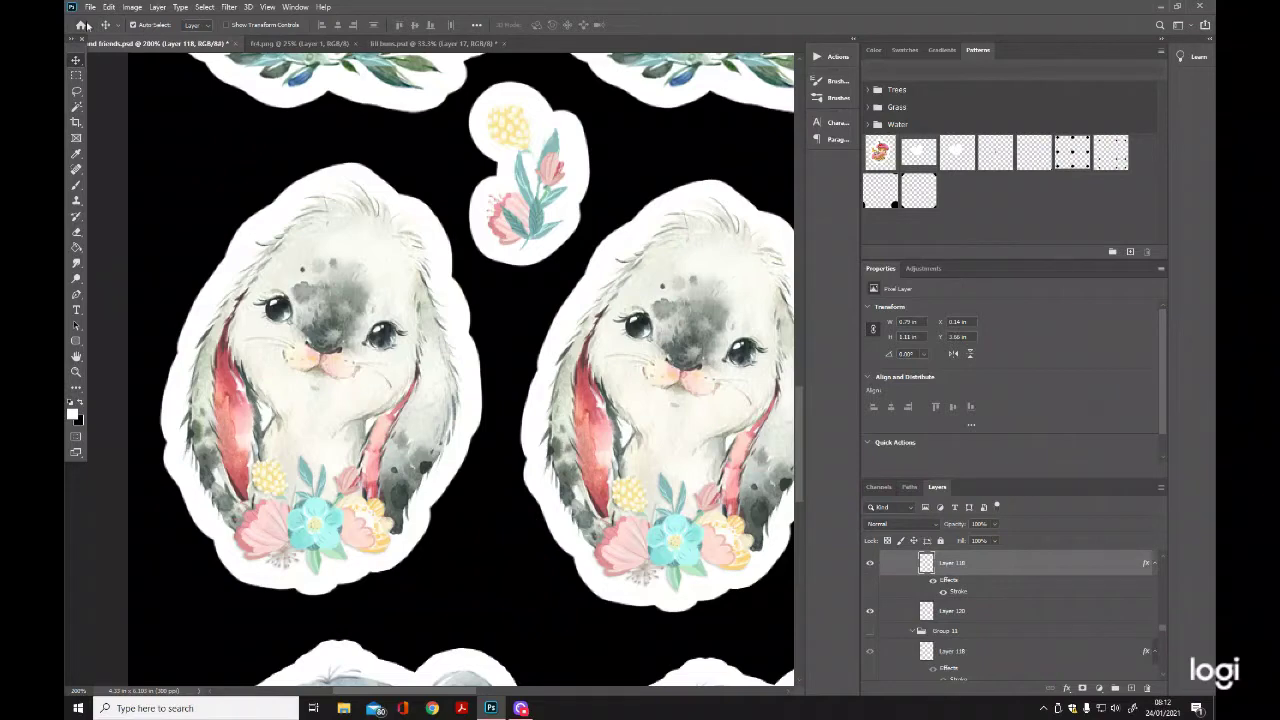
{"action": "left_click_drag", "start_coordinate": [344, 372], "coordinate": [487, 381]}
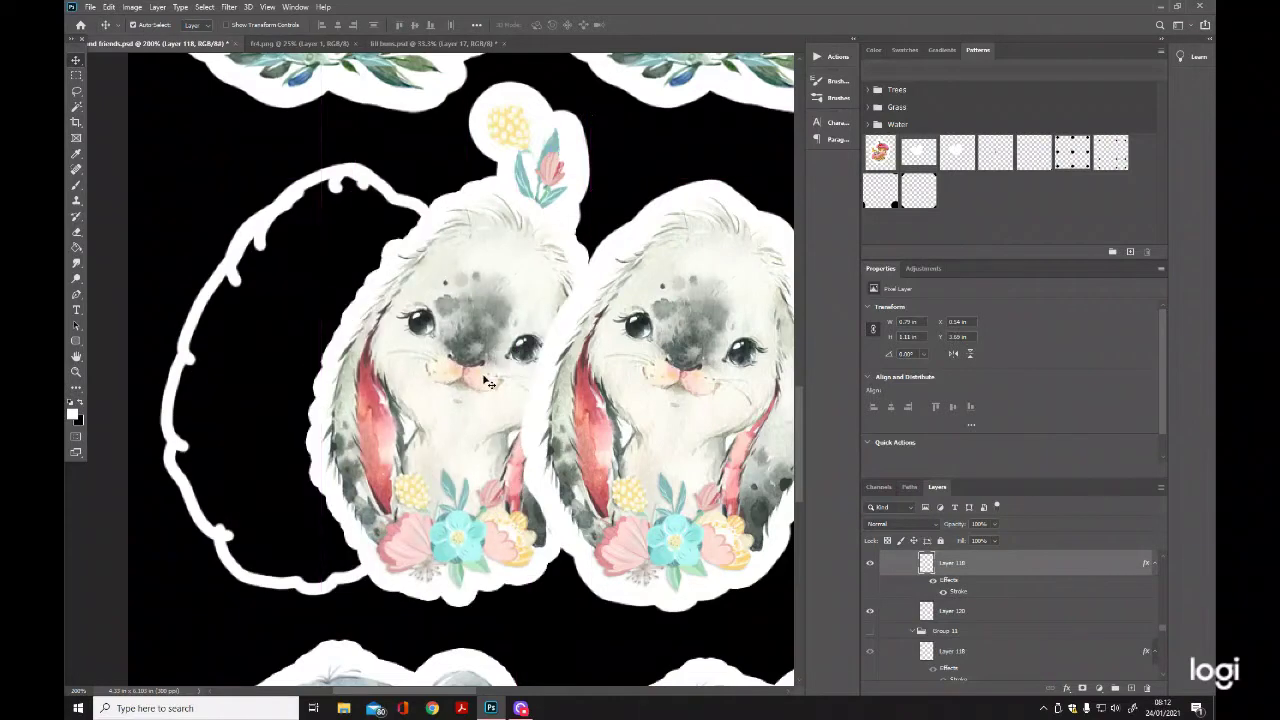
{"action": "left_click", "coordinate": [110, 8]}
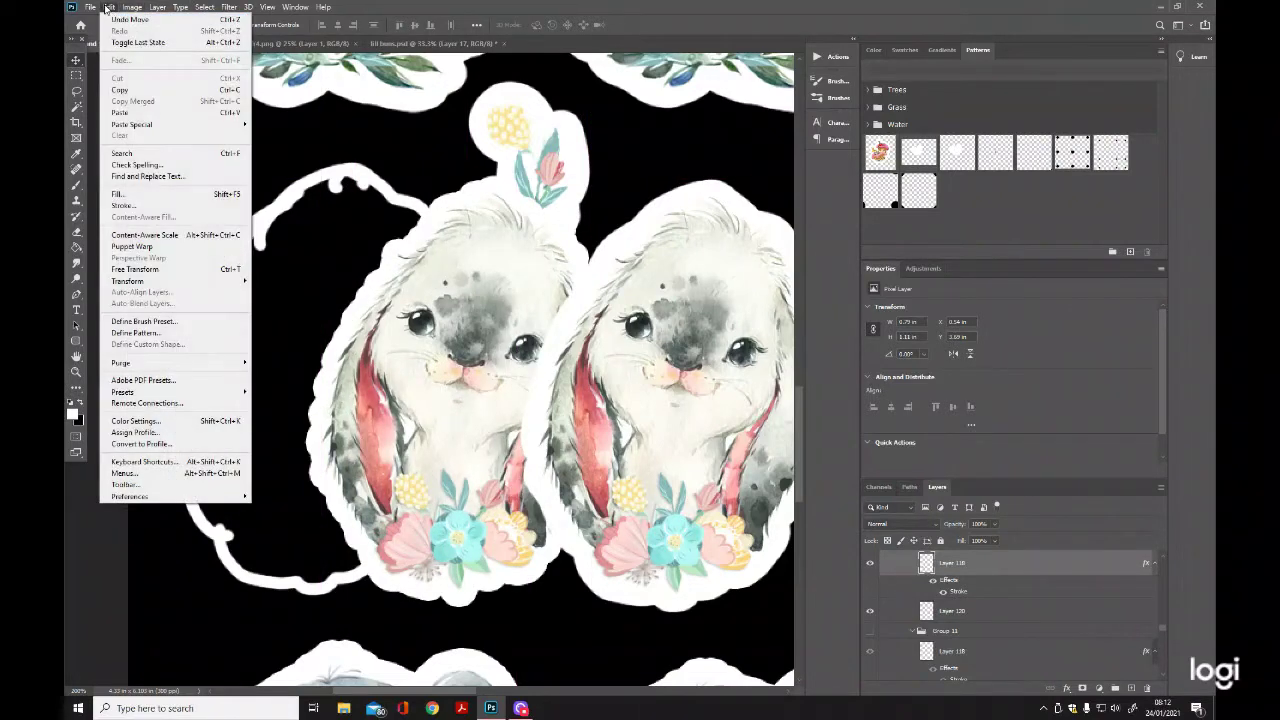
{"action": "left_click", "coordinate": [119, 18]}
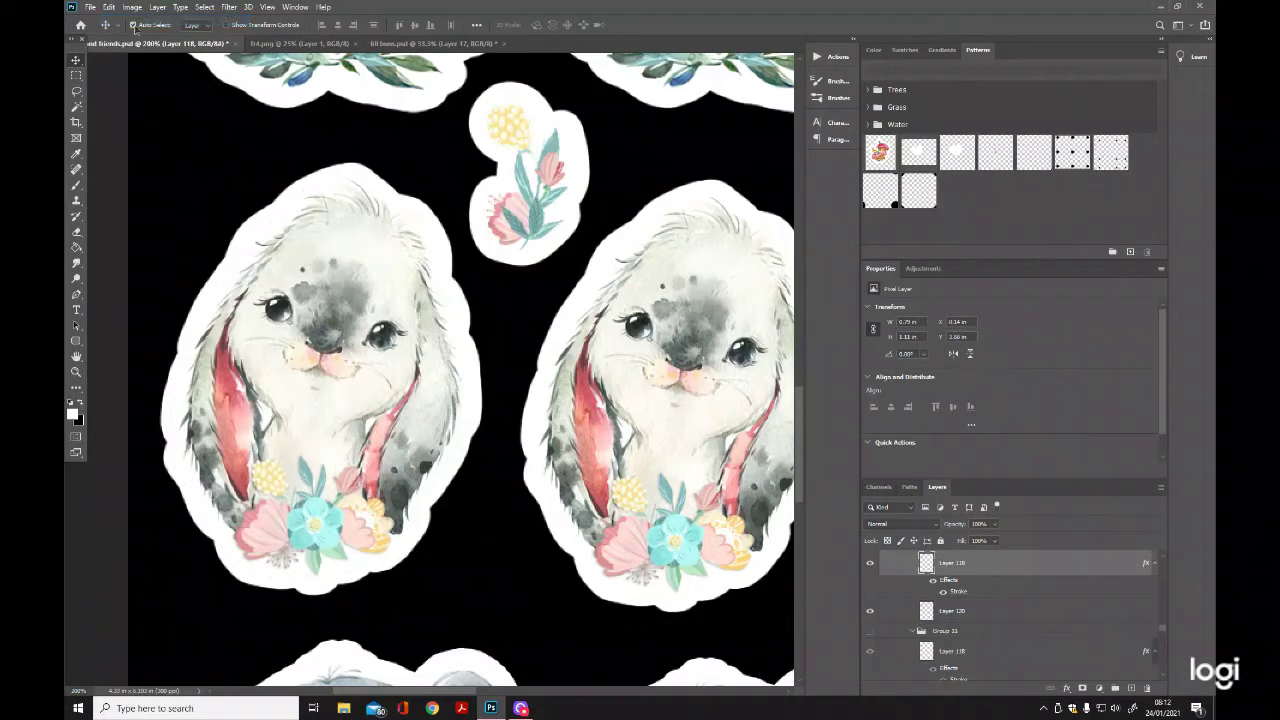
Move the first bunny's whole group slightly down so it lines up with the neighbouring bunny.
{"action": "scroll", "coordinate": [993, 620], "scroll_direction": "up", "scroll_amount": 1}
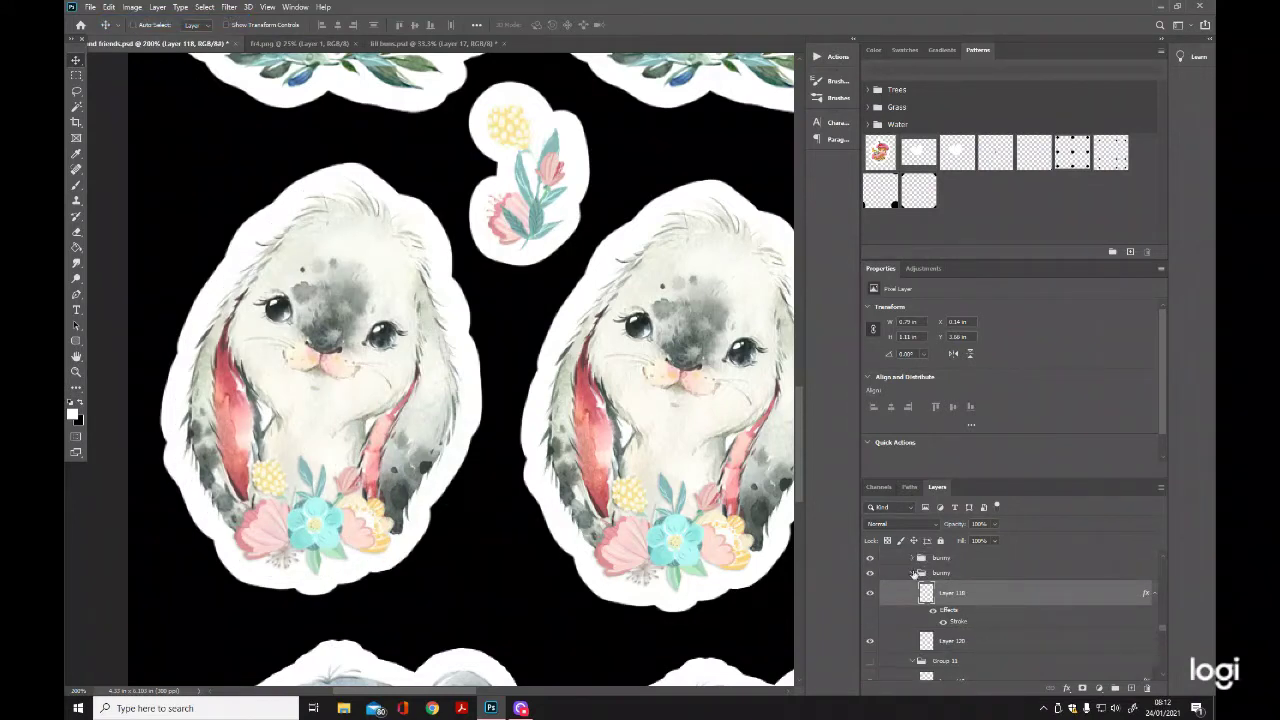
{"action": "left_click", "coordinate": [918, 573]}
{"action": "left_click_drag", "start_coordinate": [323, 345], "coordinate": [321, 363]}
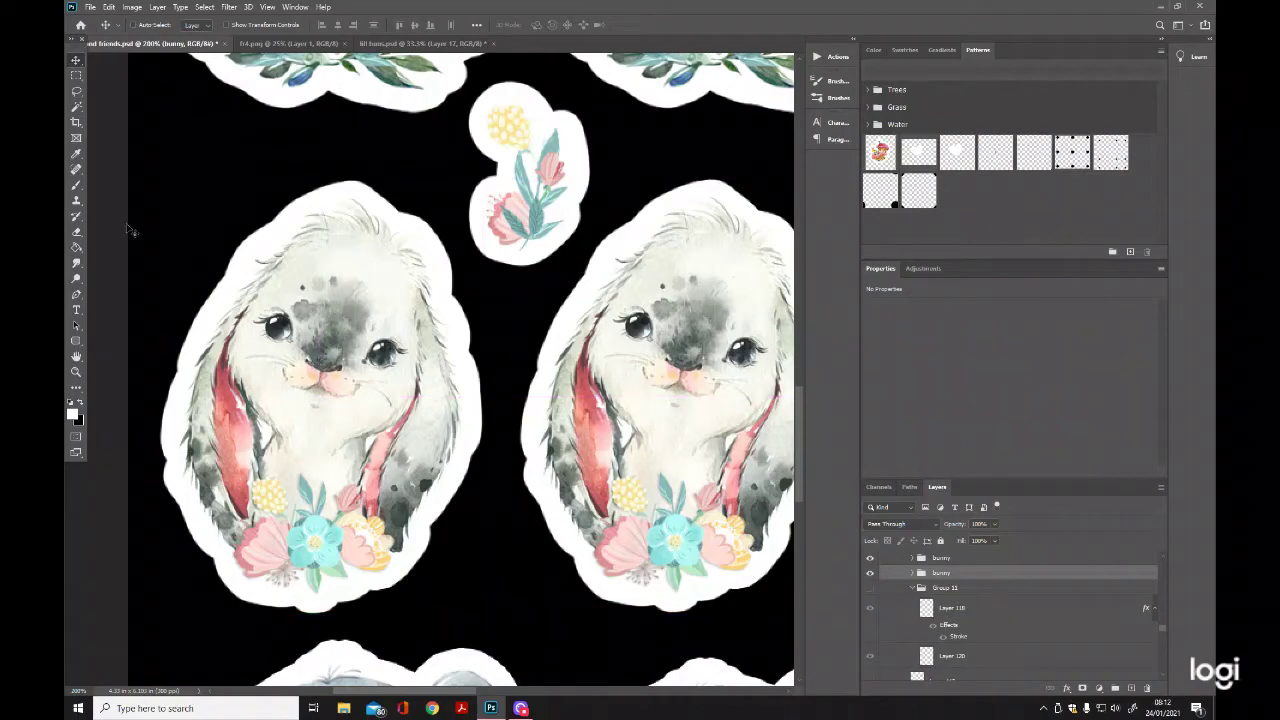
Nudge the flower cluster between the bunny and hippo rows slightly up and left within its gap.
{"action": "scroll", "coordinate": [801, 491], "scroll_direction": "down", "scroll_amount": 3}
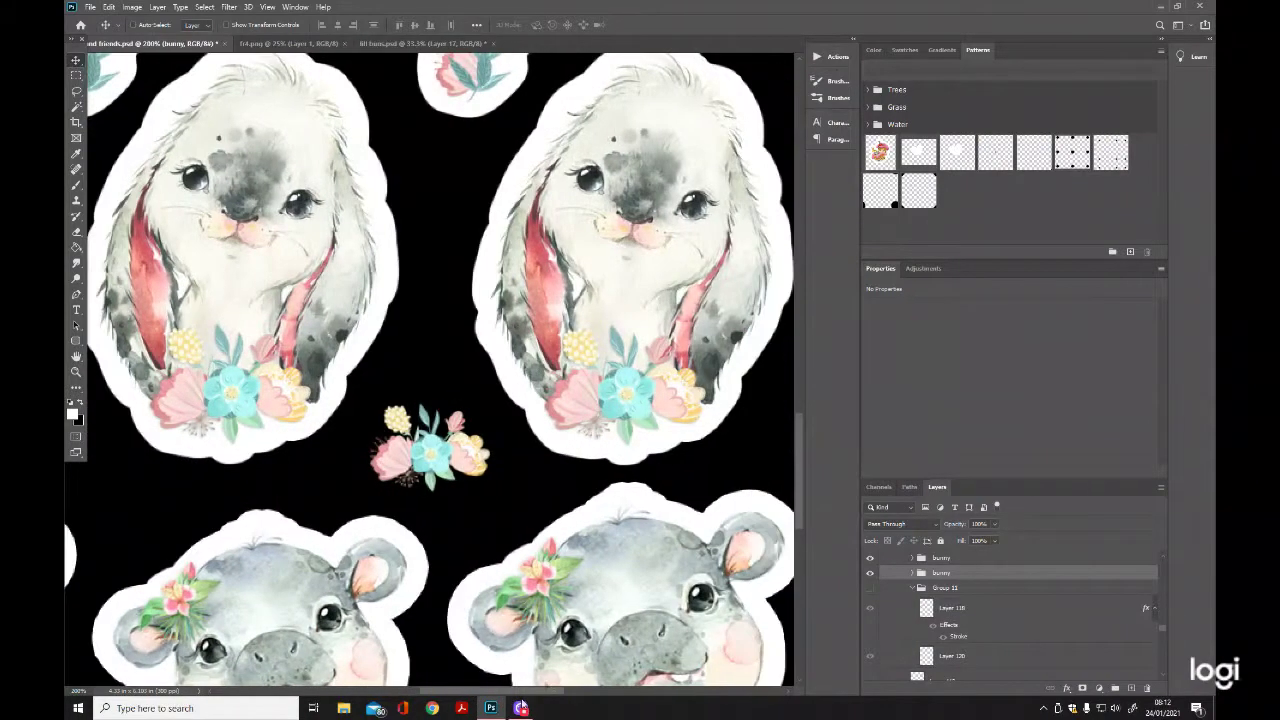
{"action": "left_click", "coordinate": [133, 25]}
{"action": "left_click_drag", "start_coordinate": [463, 458], "coordinate": [457, 447]}
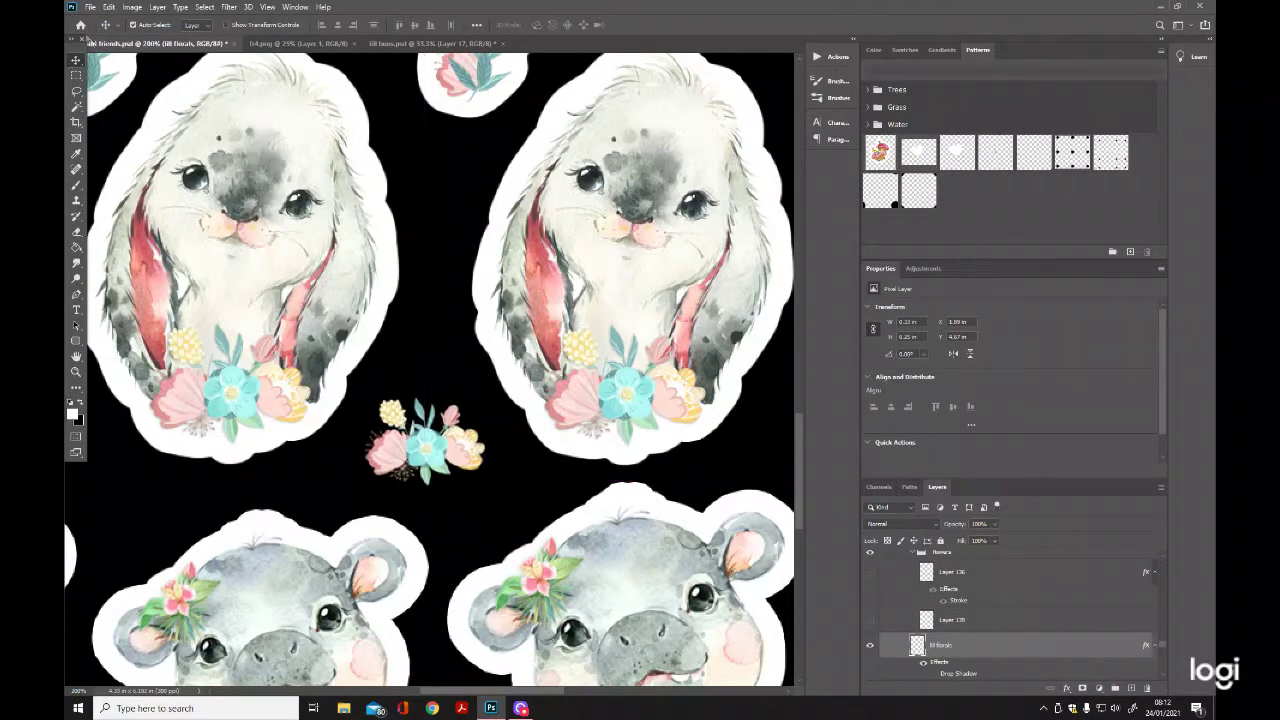
Add a white 10 px outside stroke to the flower cluster.
{"action": "left_click", "coordinate": [157, 7]}
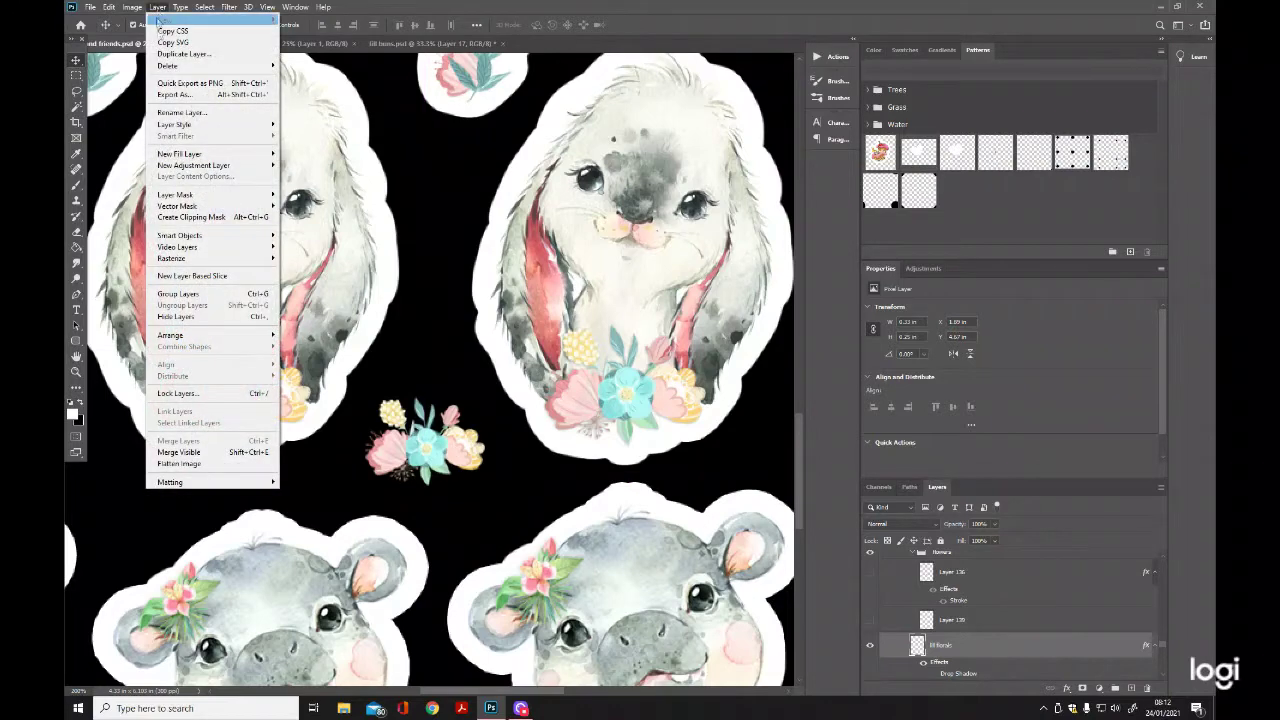
{"action": "mouse_move", "coordinate": [232, 126]}
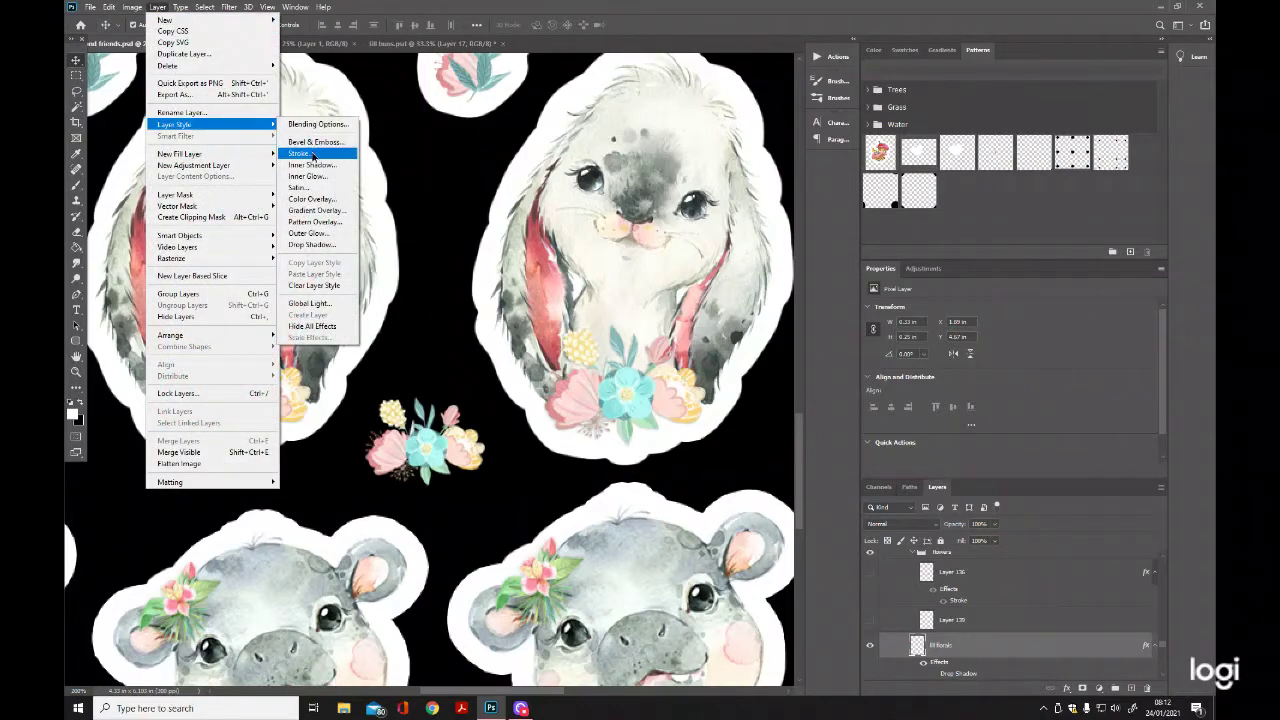
{"action": "left_click", "coordinate": [311, 152]}
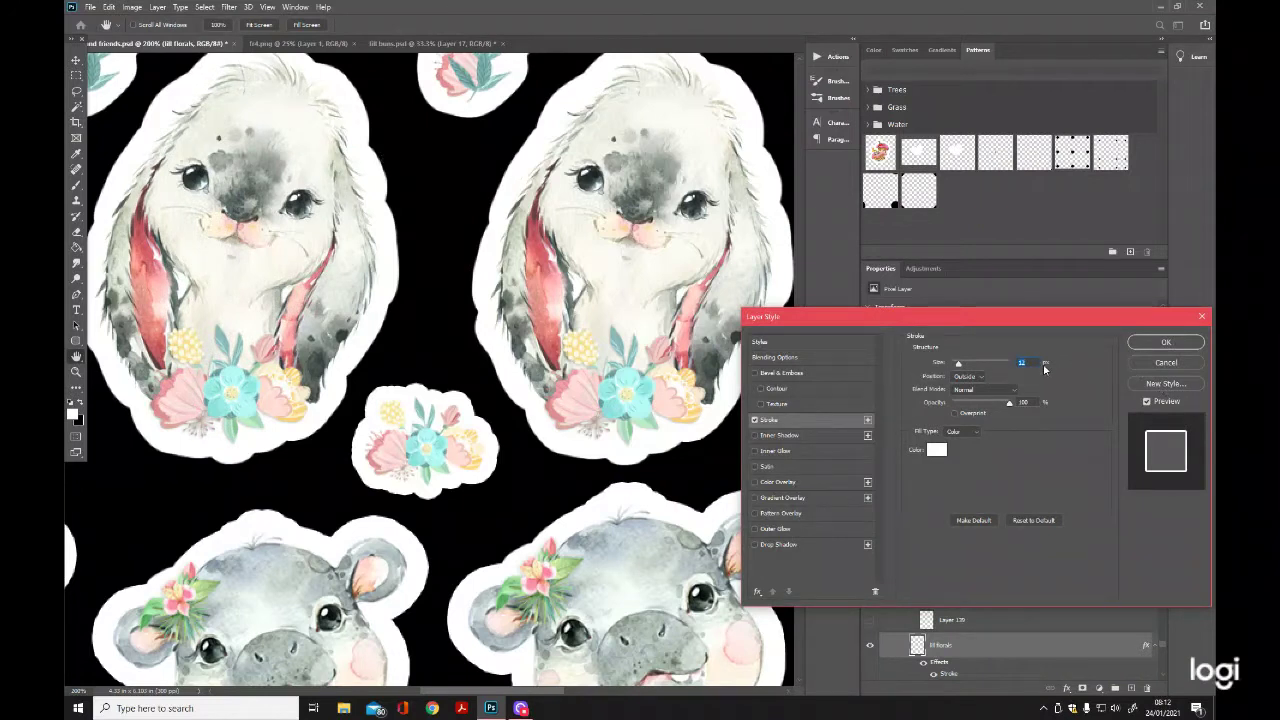
{"action": "type", "text": "10"}
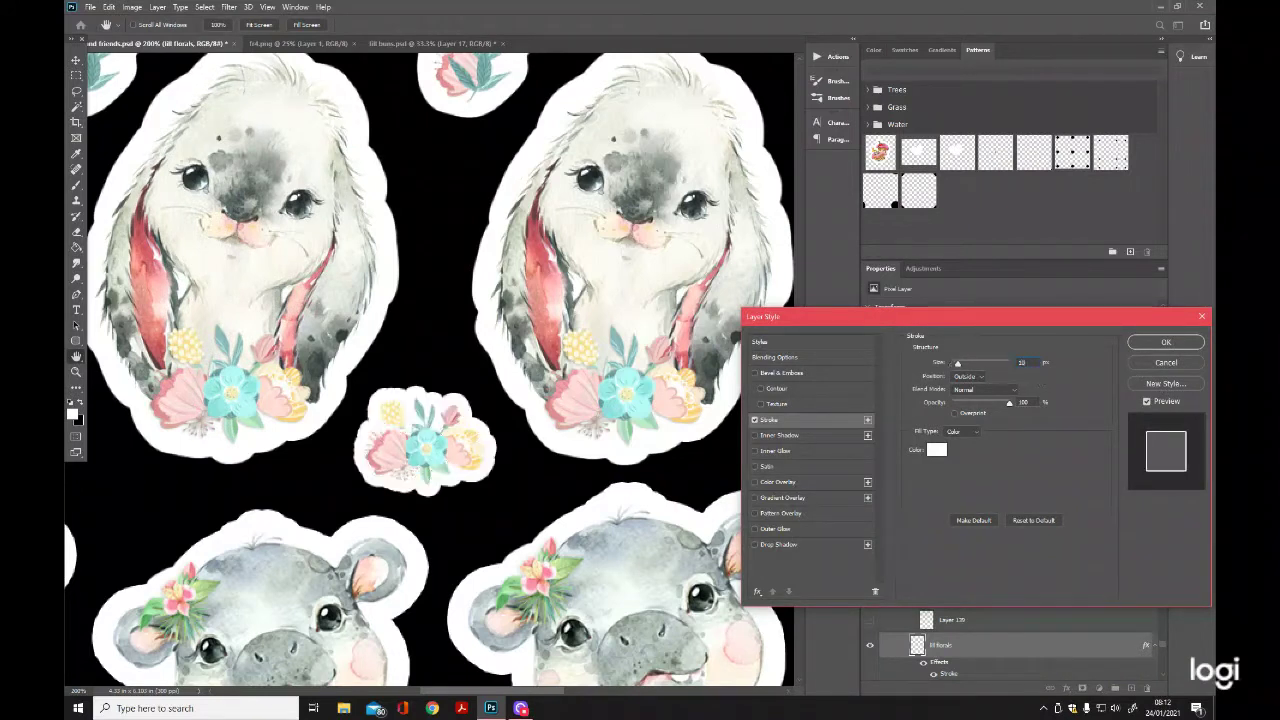
{"action": "left_click", "coordinate": [1165, 342]}
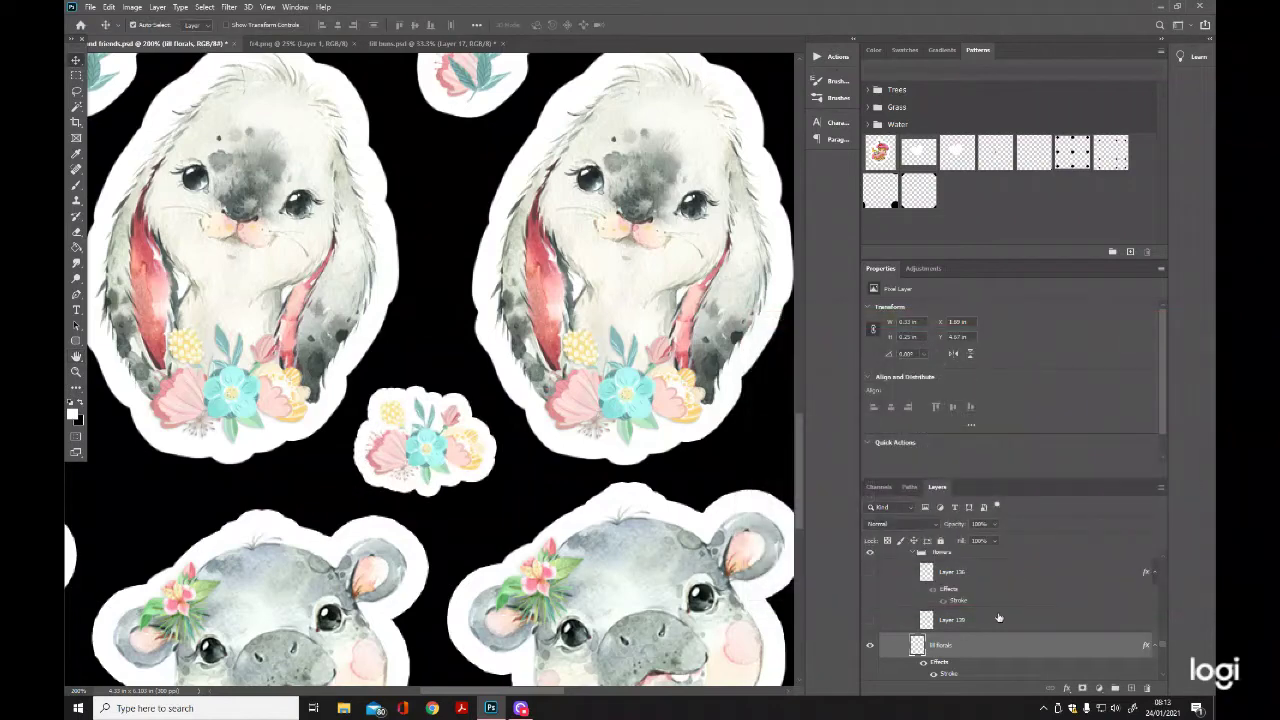
Create a new empty layer directly beneath the flower cluster's layer.
{"action": "scroll", "coordinate": [1003, 632], "scroll_direction": "down", "scroll_amount": 1}
{"action": "left_click", "coordinate": [1004, 668]}
{"action": "scroll", "coordinate": [1004, 668], "scroll_direction": "down", "scroll_amount": 1}
{"action": "left_click", "coordinate": [1131, 688]}
Paint white around the flower cluster on the new layer, filling the dents to smooth its border.
{"action": "left_click", "coordinate": [75, 372]}
{"action": "left_click_drag", "start_coordinate": [416, 469], "coordinate": [407, 458]}
{"action": "left_click", "coordinate": [76, 186]}
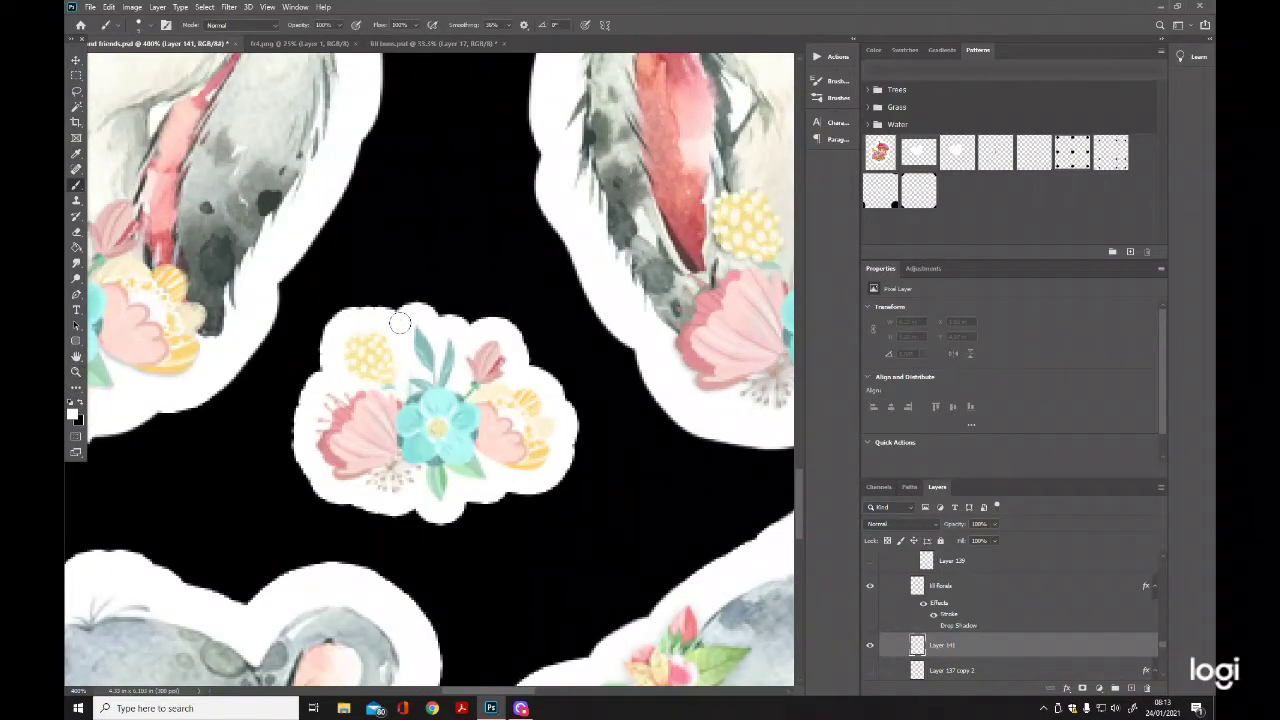
{"action": "mouse_move", "coordinate": [341, 319]}
{"action": "left_mouse_down"}
{"action": "mouse_move", "coordinate": [325, 364]}
{"action": "mouse_move", "coordinate": [346, 384]}
{"action": "mouse_move", "coordinate": [330, 370]}
{"action": "mouse_move", "coordinate": [315, 387]}
{"action": "mouse_move", "coordinate": [301, 444]}
{"action": "mouse_move", "coordinate": [332, 498]}
{"action": "mouse_move", "coordinate": [401, 508]}
{"action": "mouse_move", "coordinate": [433, 473]}
{"action": "mouse_move", "coordinate": [423, 505]}
{"action": "mouse_move", "coordinate": [447, 512]}
{"action": "mouse_move", "coordinate": [566, 462]}
{"action": "mouse_move", "coordinate": [555, 383]}
{"action": "mouse_move", "coordinate": [501, 379]}
{"action": "mouse_move", "coordinate": [527, 375]}
{"action": "mouse_move", "coordinate": [510, 325]}
{"action": "mouse_move", "coordinate": [486, 320]}
{"action": "mouse_move", "coordinate": [467, 365]}
{"action": "mouse_move", "coordinate": [480, 337]}
{"action": "mouse_move", "coordinate": [449, 319]}
{"action": "mouse_move", "coordinate": [398, 339]}
{"action": "left_mouse_up"}
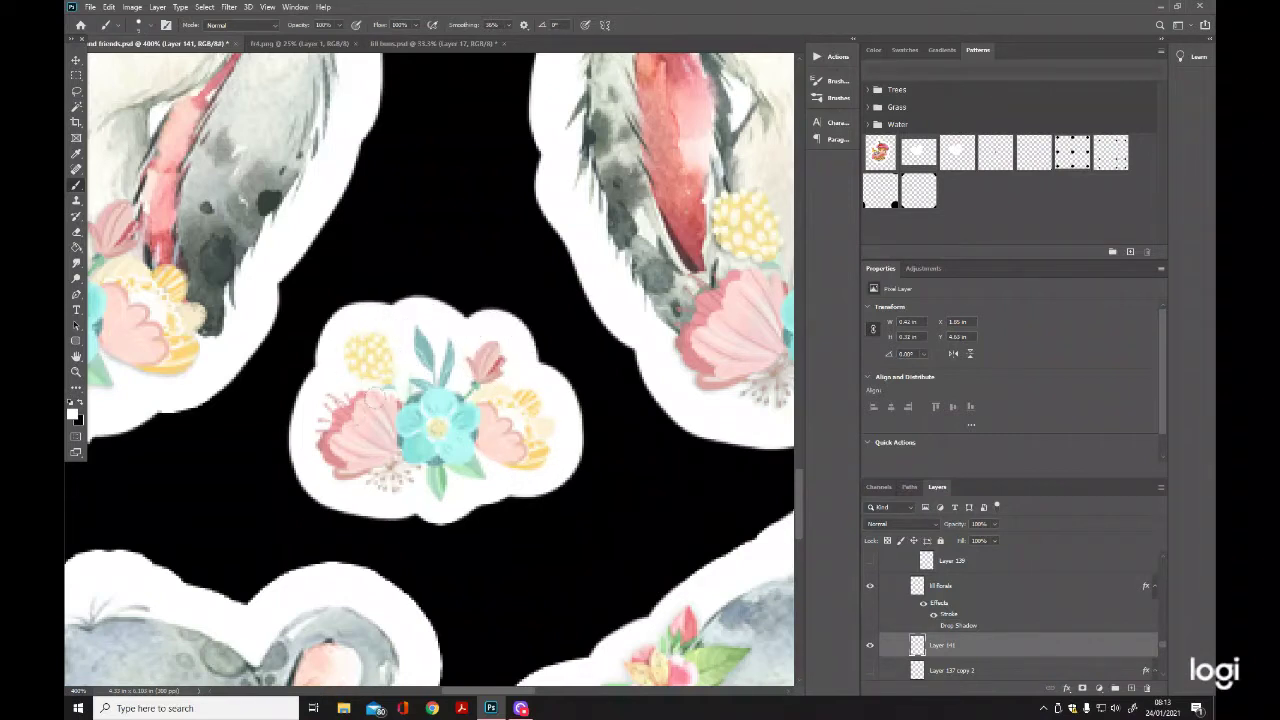
{"action": "mouse_move", "coordinate": [318, 385]}
{"action": "left_mouse_down"}
{"action": "mouse_move", "coordinate": [317, 473]}
{"action": "mouse_move", "coordinate": [356, 489]}
{"action": "left_mouse_up"}
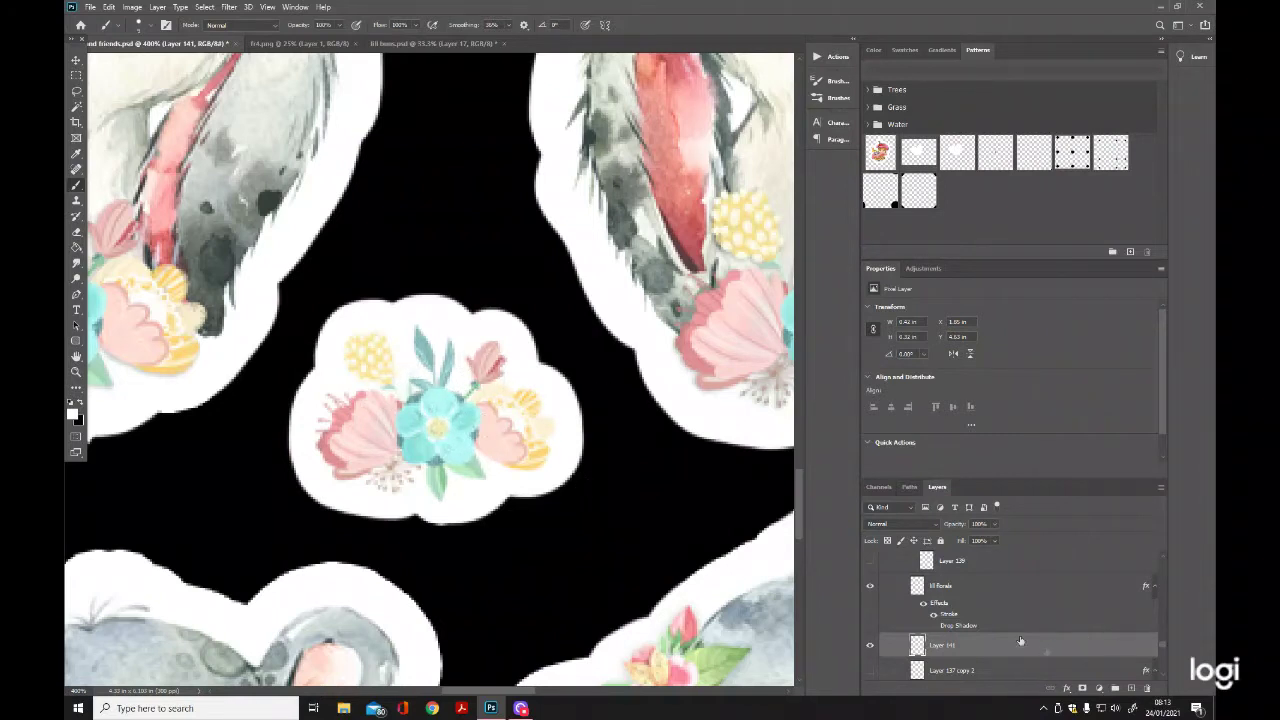
Merge the flower cluster with its painted border layer.
{"action": "left_click", "coordinate": [971, 588], "text": "shift"}
{"action": "right_click", "coordinate": [972, 586]}
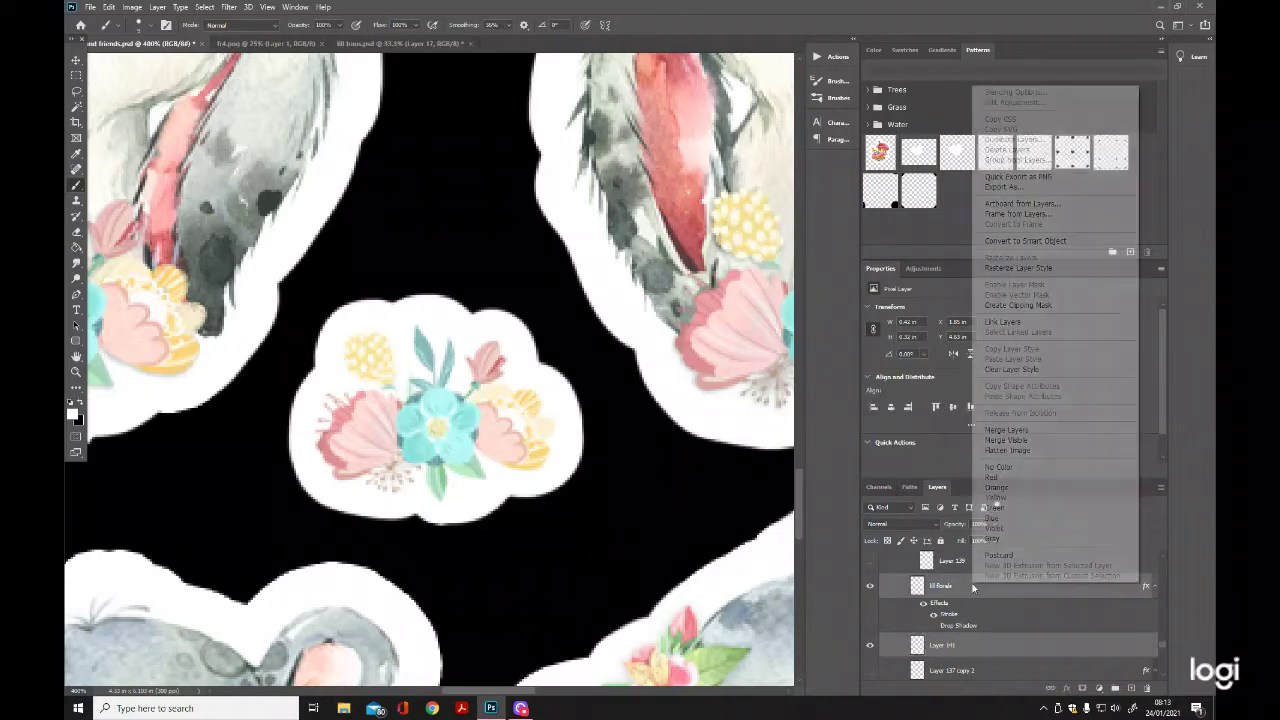
{"action": "left_click", "coordinate": [1033, 431]}
Duplicate the merged flower cluster sticker into the other two gaps between the bunny and hippo rows.
{"action": "left_click", "coordinate": [75, 371]}
{"action": "left_click", "coordinate": [432, 27]}
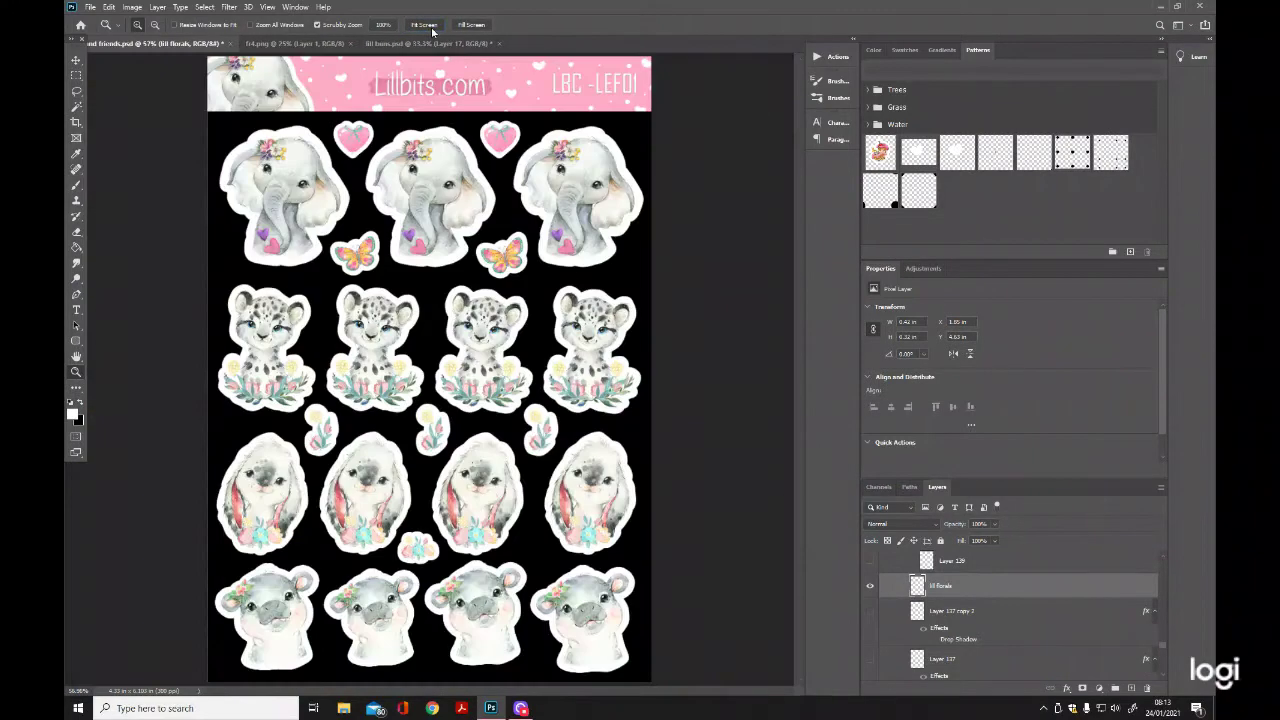
{"action": "left_click", "coordinate": [76, 60]}
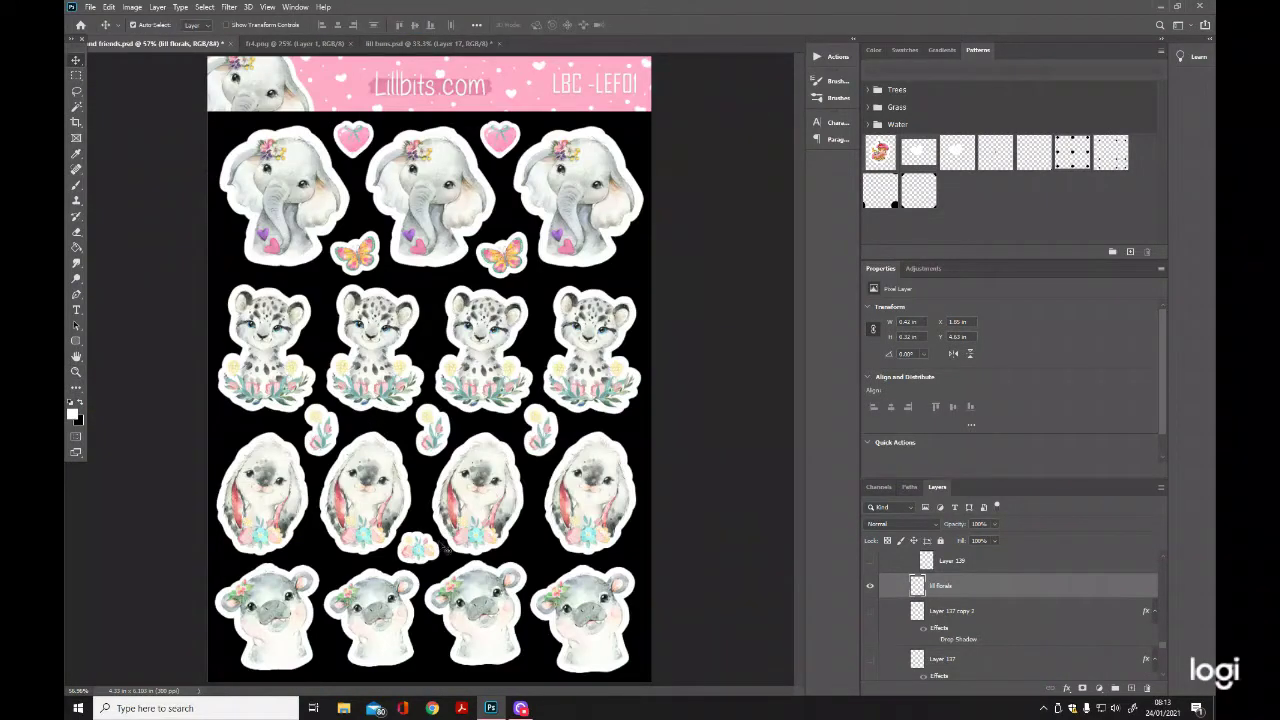
{"action": "left_click_drag", "start_coordinate": [420, 550], "coordinate": [324, 558]}
Move the first hippo's whole group slightly down, away from the flower cluster above it.
{"action": "left_click", "coordinate": [298, 624]}
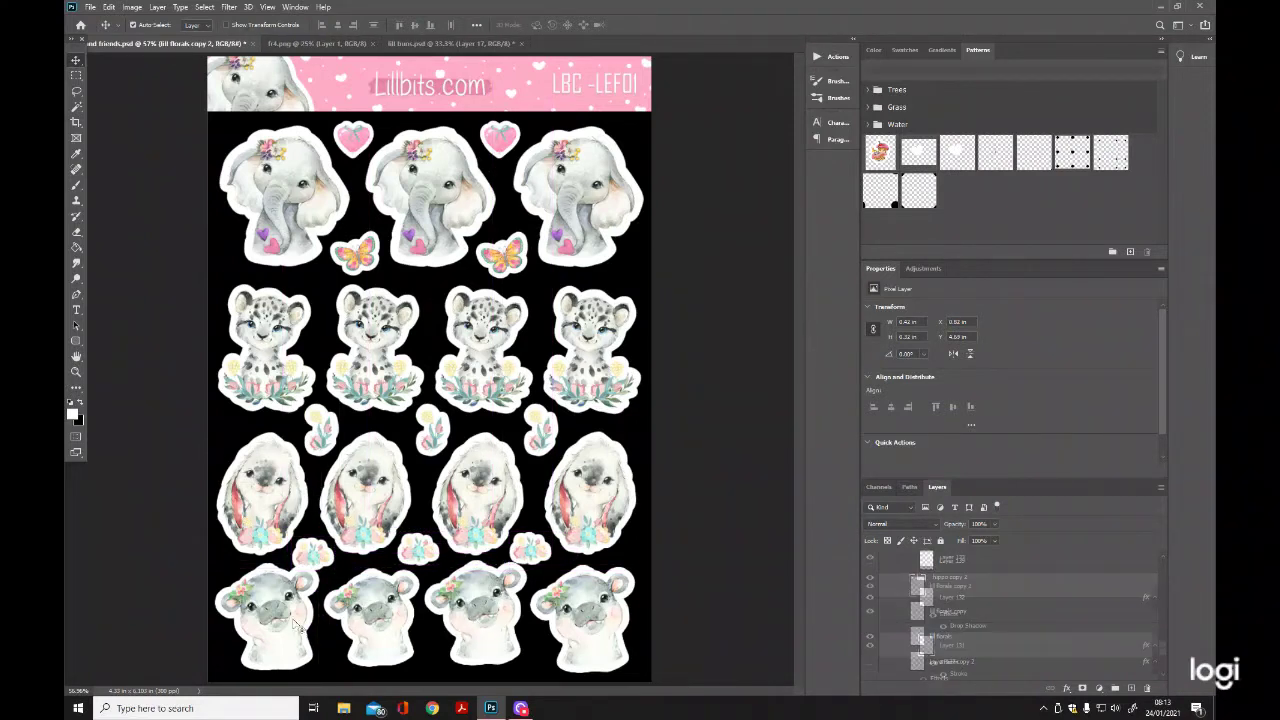
{"action": "left_click", "coordinate": [912, 579]}
{"action": "left_click", "coordinate": [913, 578]}
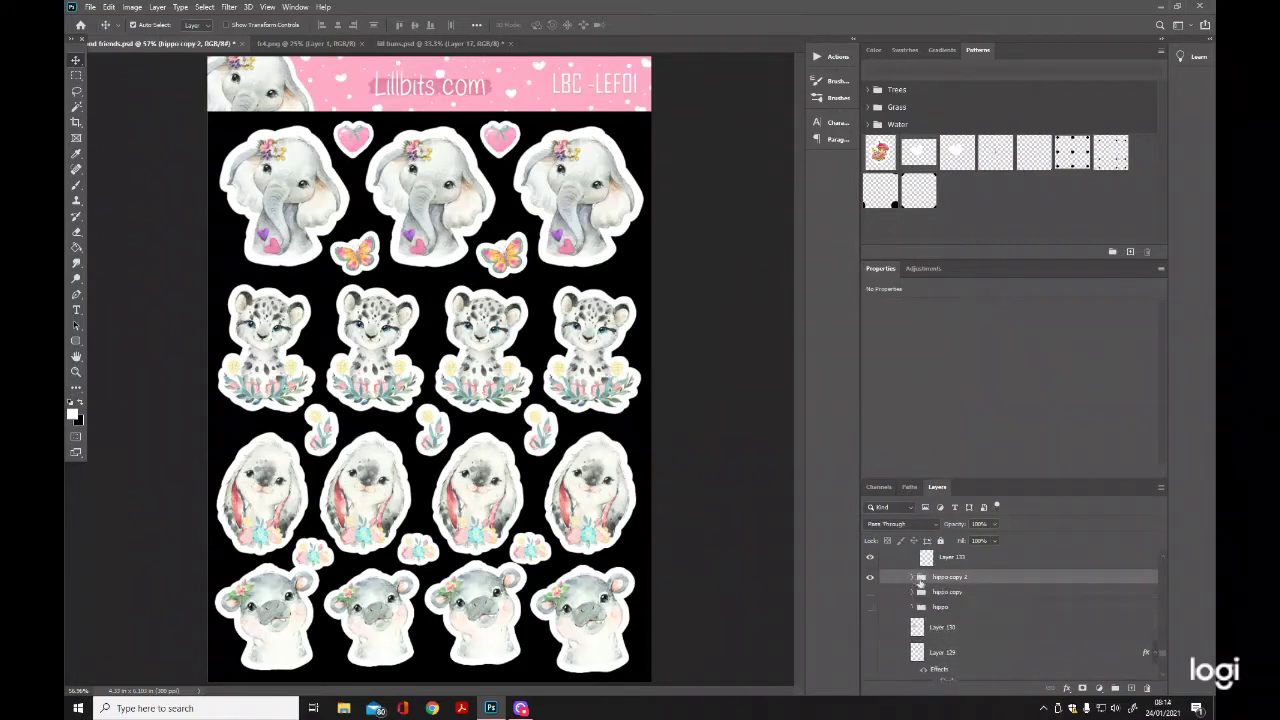
{"action": "left_click", "coordinate": [133, 26]}
{"action": "left_click_drag", "start_coordinate": [277, 598], "coordinate": [282, 622]}
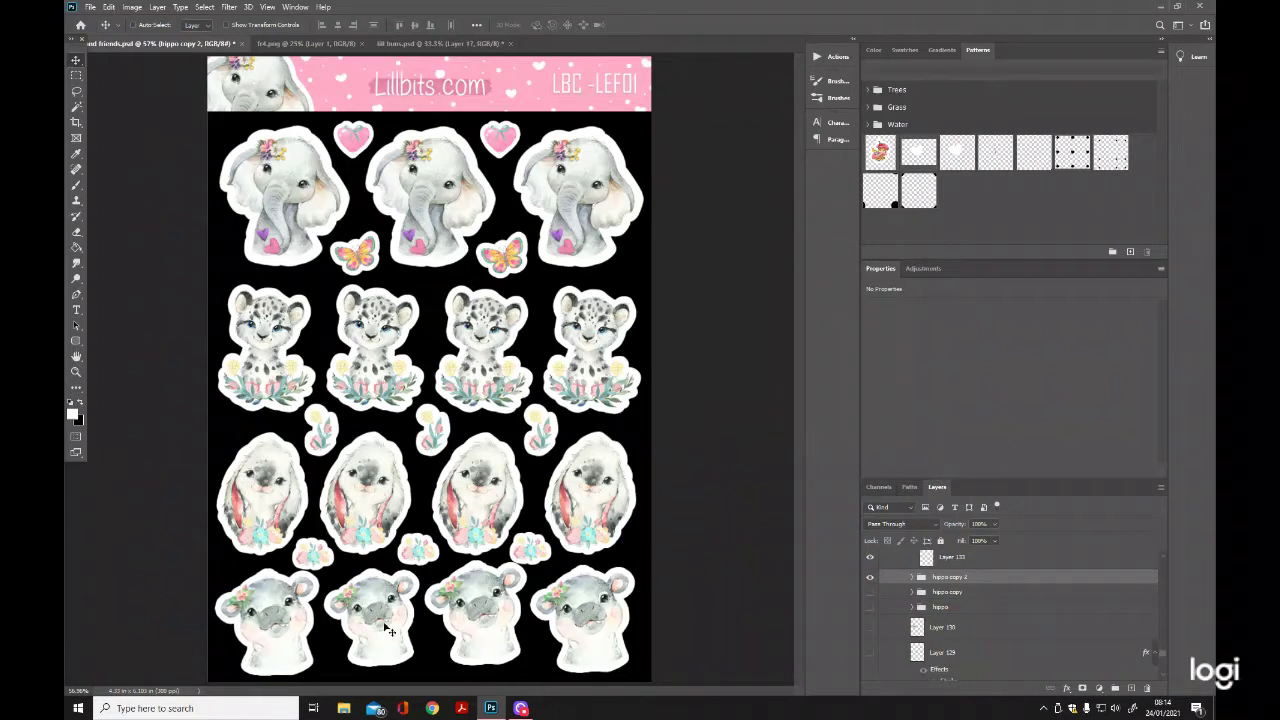
Hide the first hippo's group and put a duplicate of the smaller second hippo's group in its place.
{"action": "left_click", "coordinate": [870, 578]}
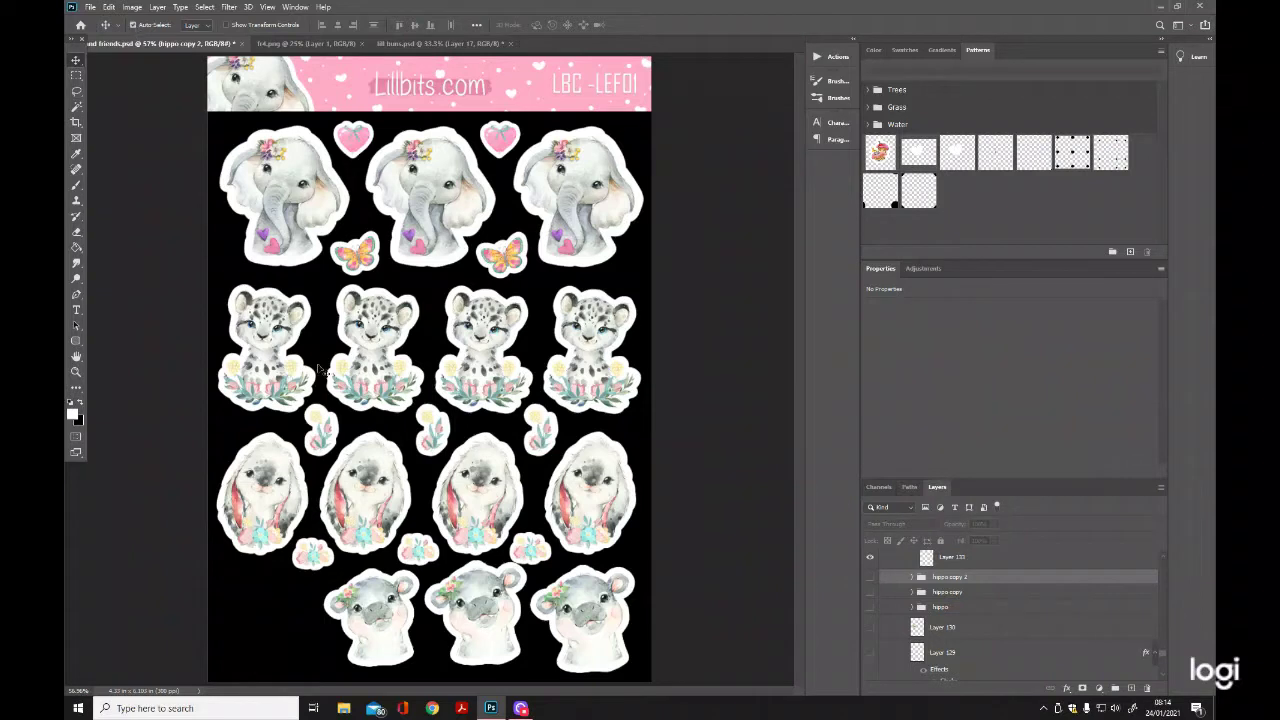
{"action": "left_click", "coordinate": [386, 611]}
{"action": "scroll", "coordinate": [976, 600], "scroll_direction": "up", "scroll_amount": 3}
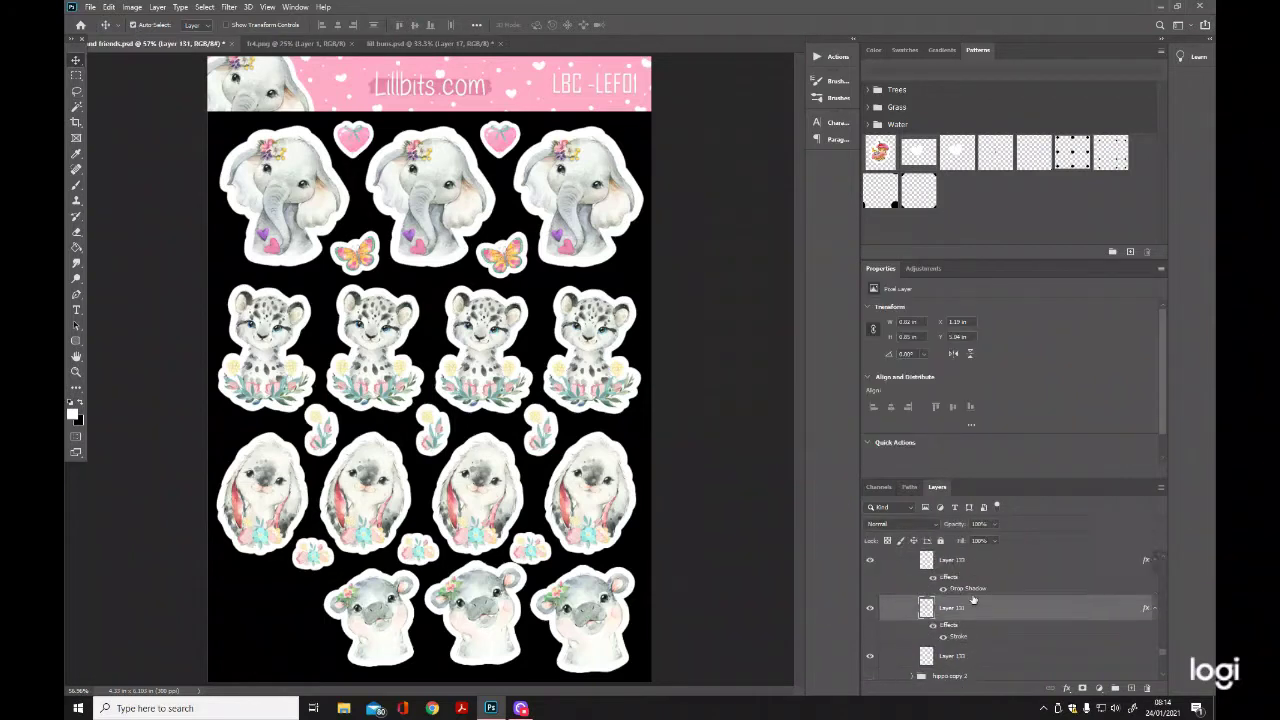
{"action": "left_click", "coordinate": [912, 585]}
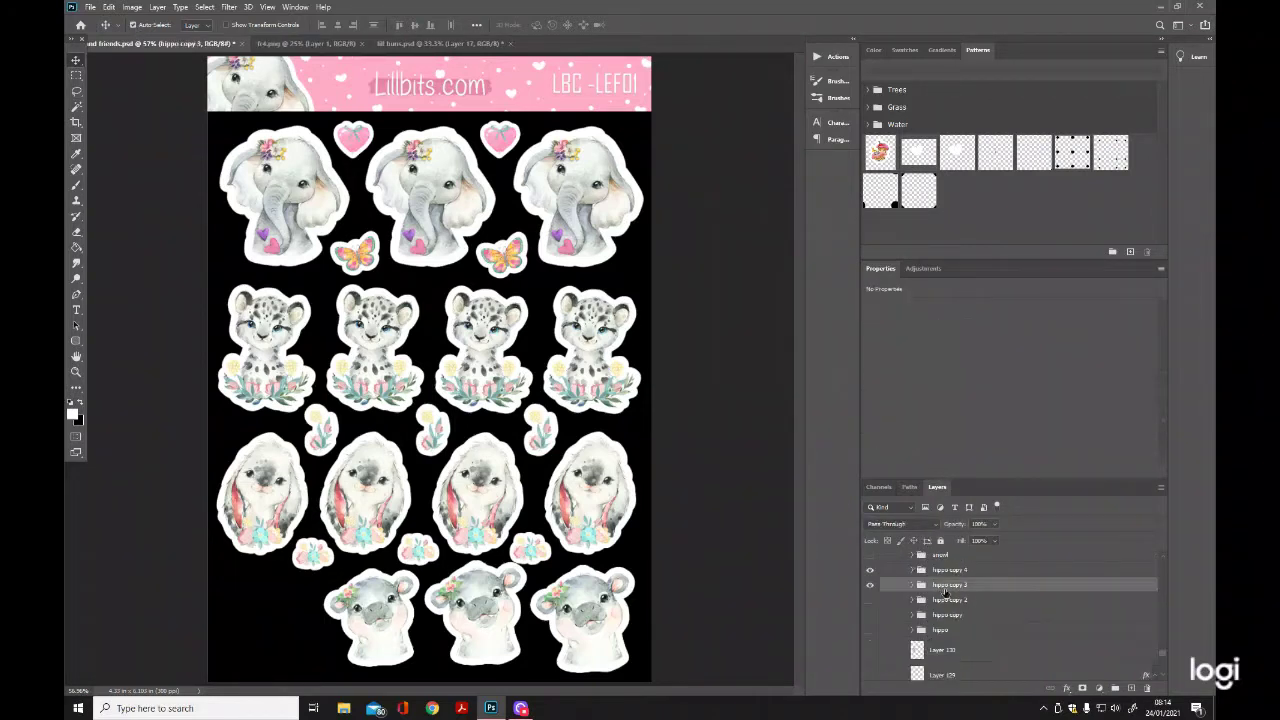
{"action": "left_click", "coordinate": [133, 25]}
{"action": "left_click_drag", "start_coordinate": [387, 631], "coordinate": [273, 638]}
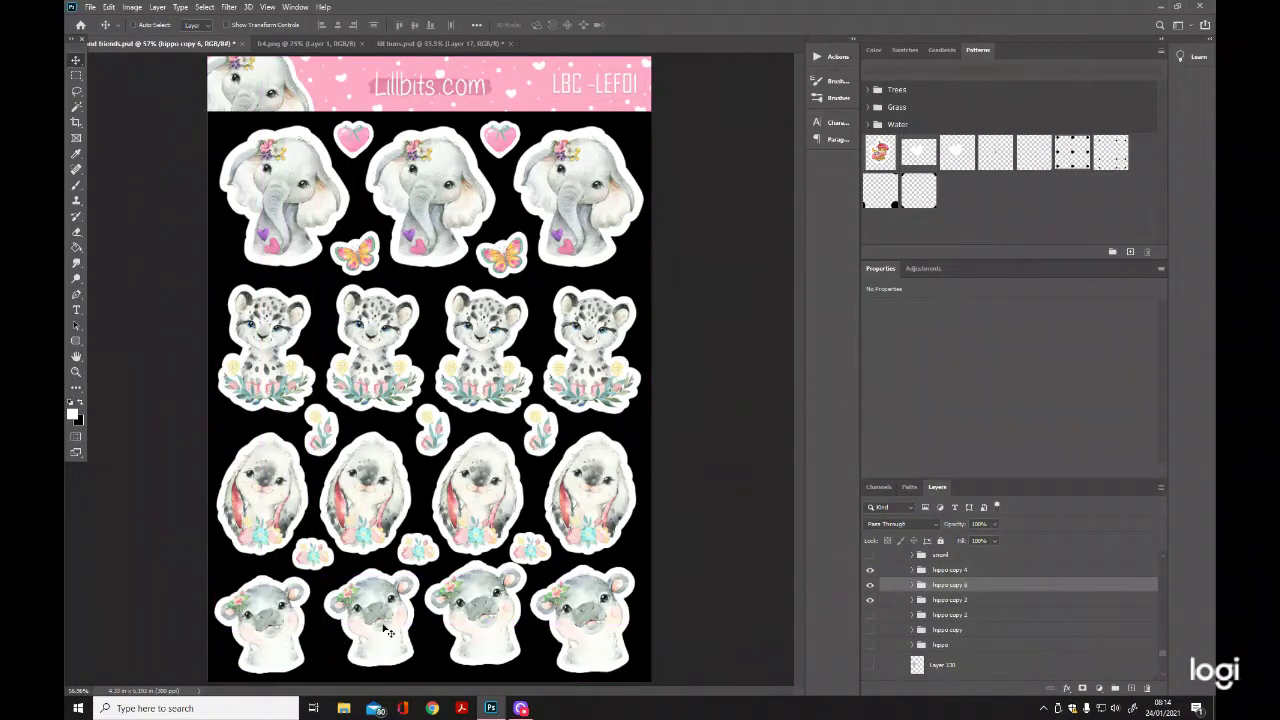
Select the second hippo's group in the bottom row and move it slightly left.
{"action": "left_click", "coordinate": [950, 602]}
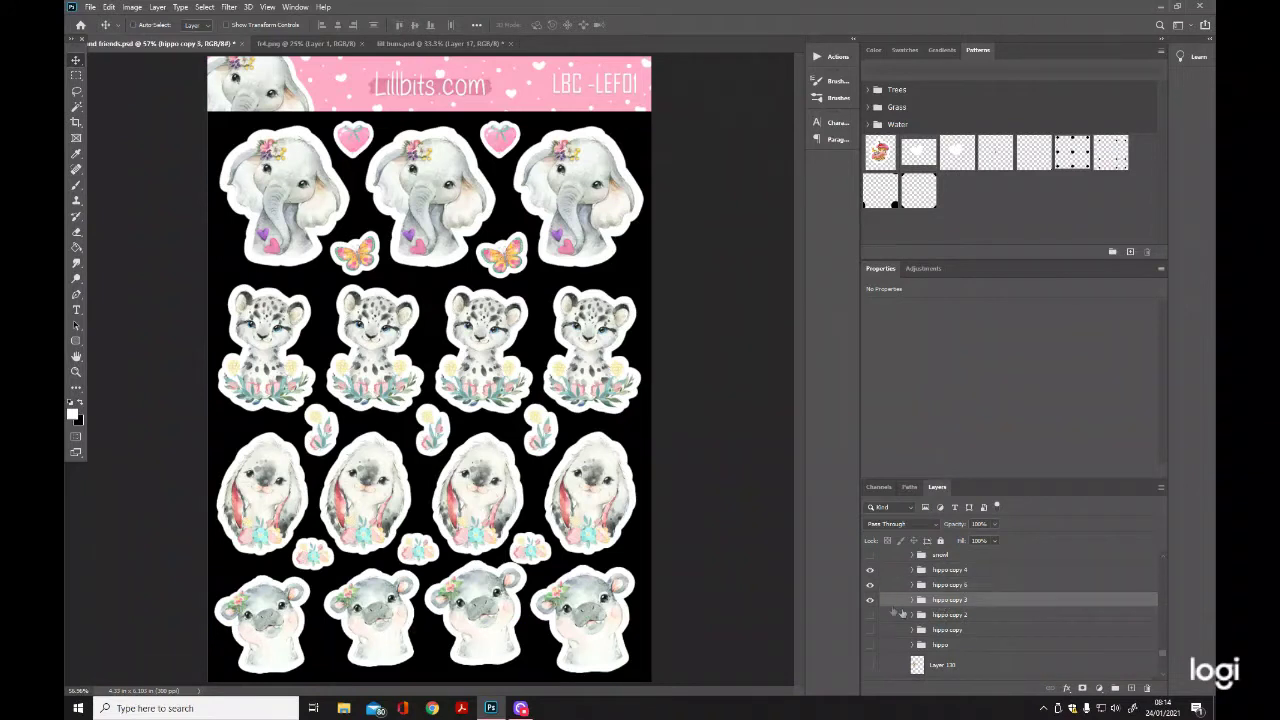
{"action": "left_click", "coordinate": [870, 601]}
{"action": "left_click", "coordinate": [870, 601]}
{"action": "left_click_drag", "start_coordinate": [373, 597], "coordinate": [372, 598]}
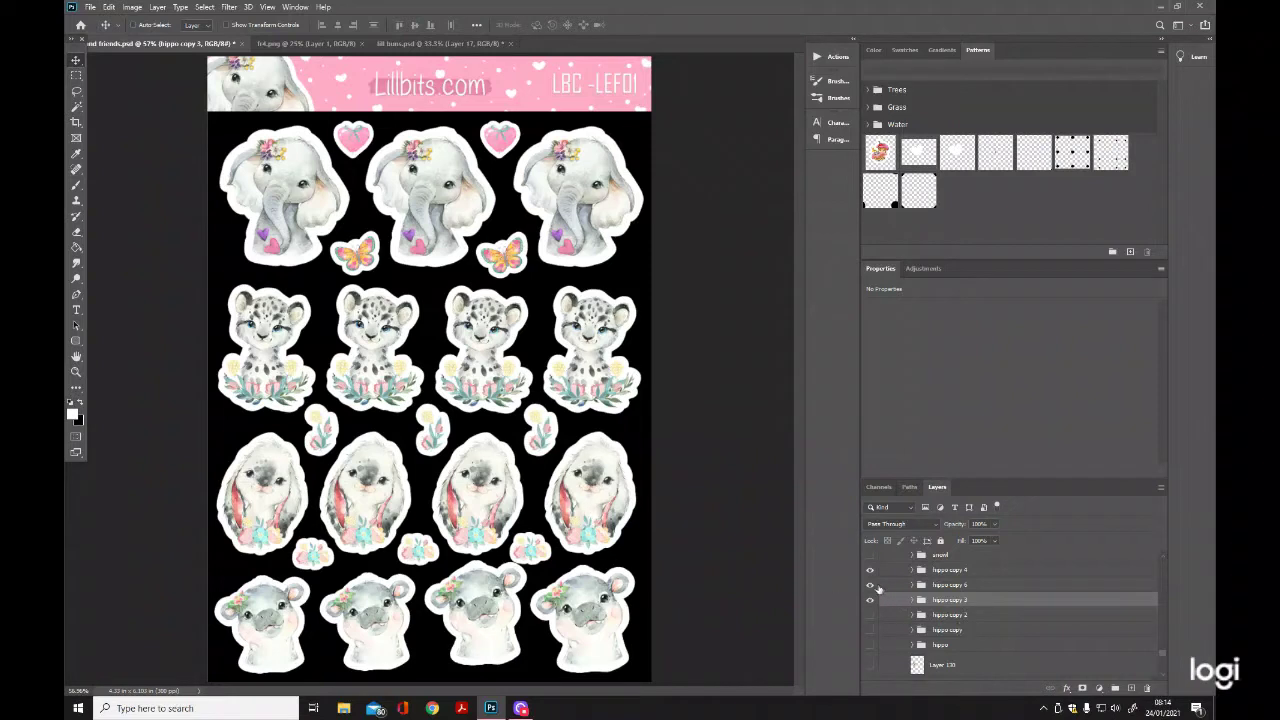
Identify the larger third hippo's group, collapse it and hide it.
{"action": "left_click", "coordinate": [870, 585]}
{"action": "left_click", "coordinate": [870, 585]}
{"action": "left_click", "coordinate": [870, 570]}
{"action": "left_click", "coordinate": [870, 570]}
{"action": "left_click", "coordinate": [134, 25]}
{"action": "left_click", "coordinate": [500, 616]}
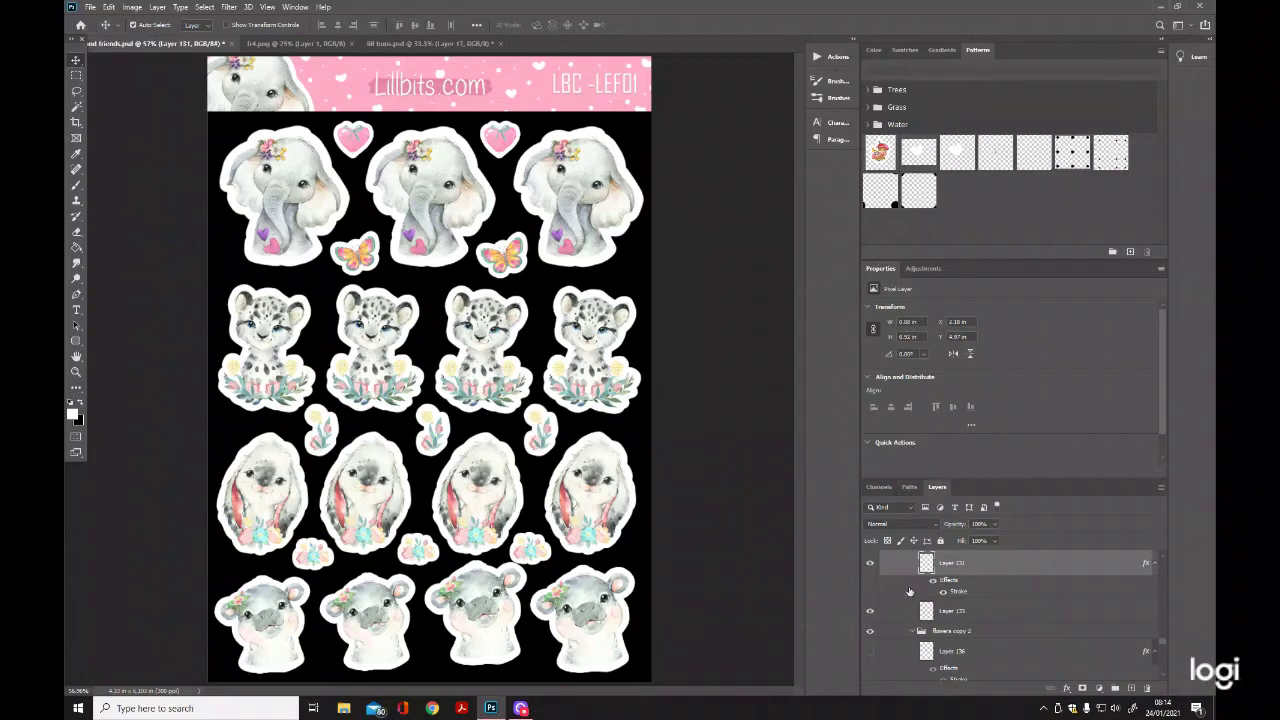
{"action": "scroll", "coordinate": [904, 592], "scroll_direction": "up", "scroll_amount": 3}
{"action": "left_click", "coordinate": [926, 576]}
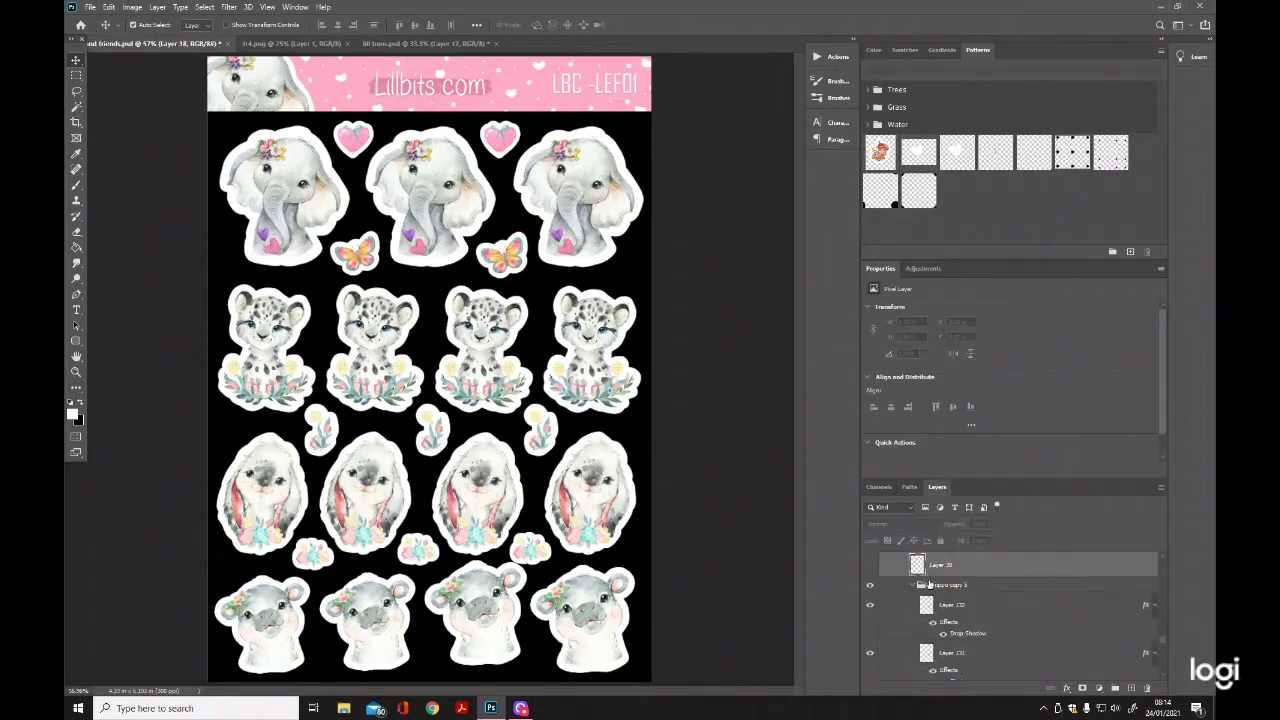
{"action": "left_click", "coordinate": [913, 585]}
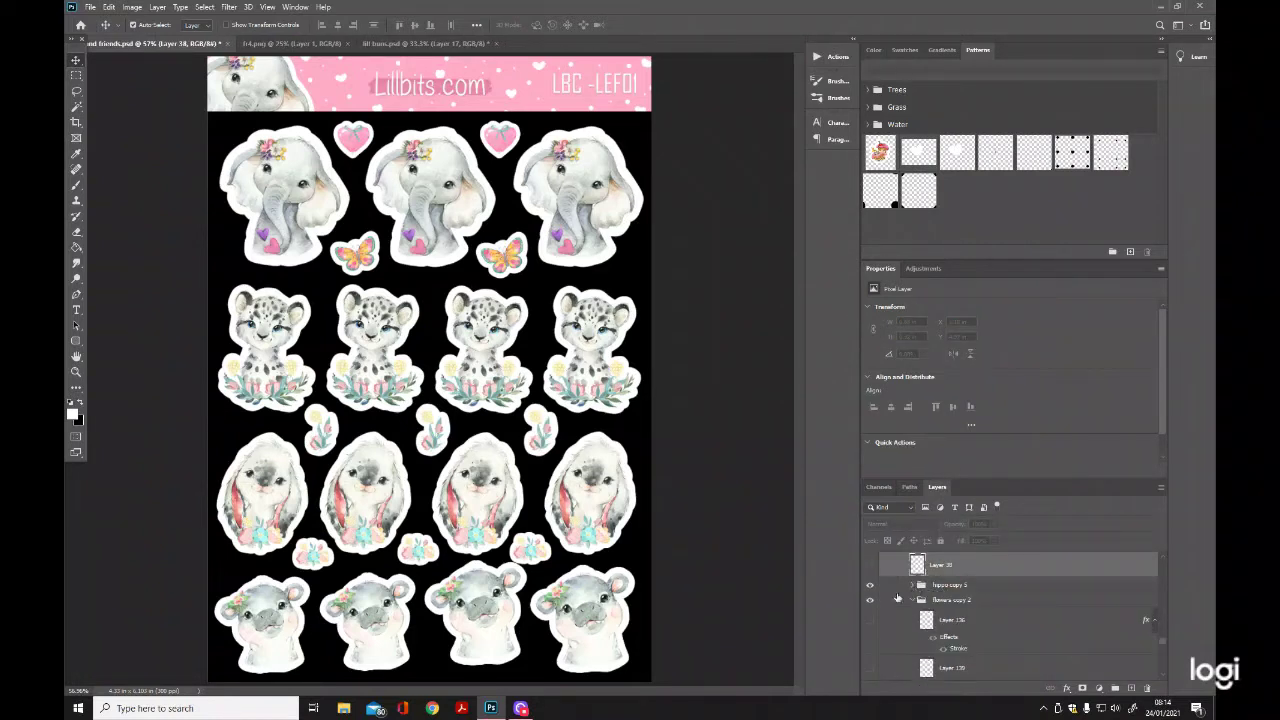
{"action": "left_click", "coordinate": [869, 585]}
{"action": "left_click", "coordinate": [869, 585]}
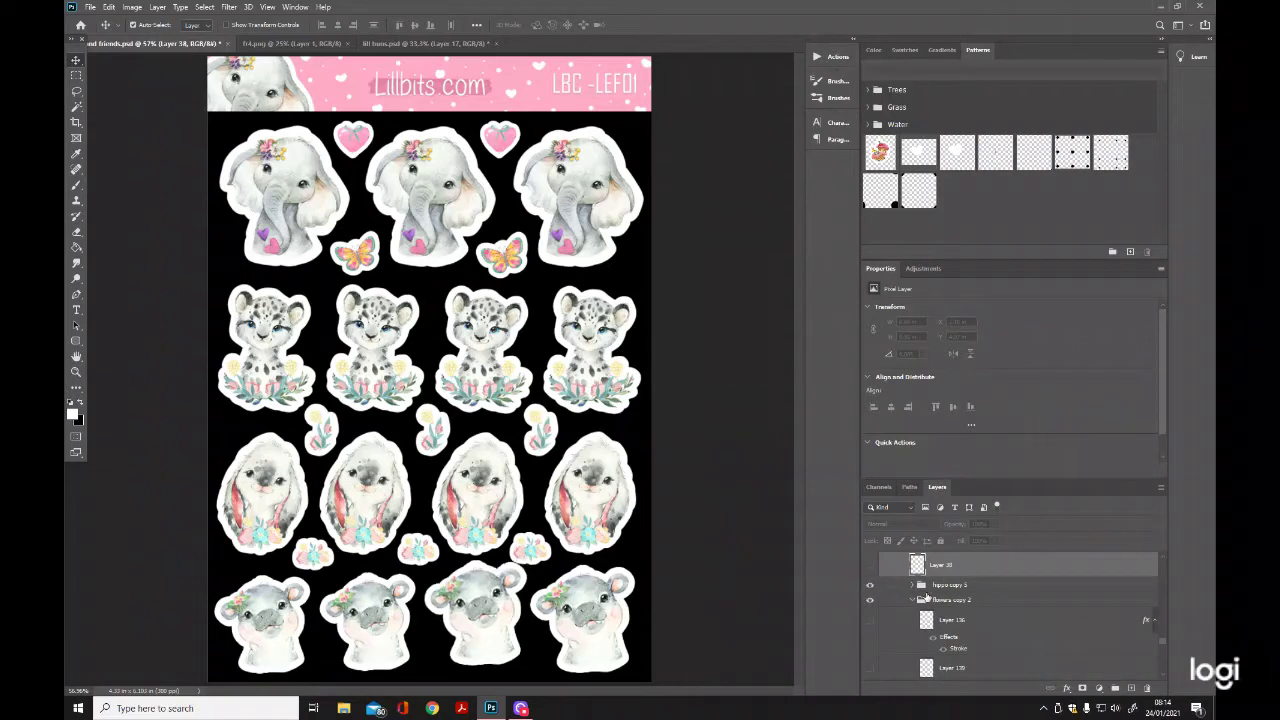
{"action": "left_click", "coordinate": [869, 585]}
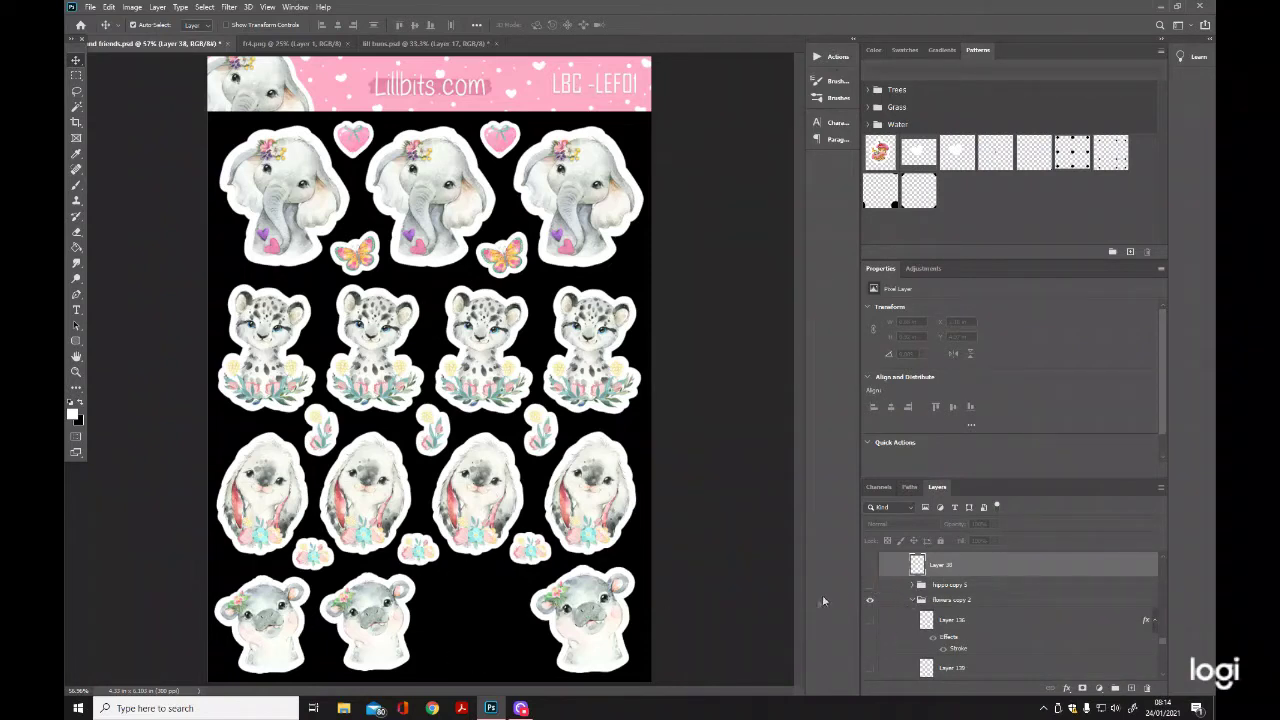
Duplicate the second hippo's group into the empty third place of the bottom row.
{"action": "left_click", "coordinate": [373, 622]}
{"action": "left_click", "coordinate": [913, 582]}
{"action": "left_click", "coordinate": [935, 586]}
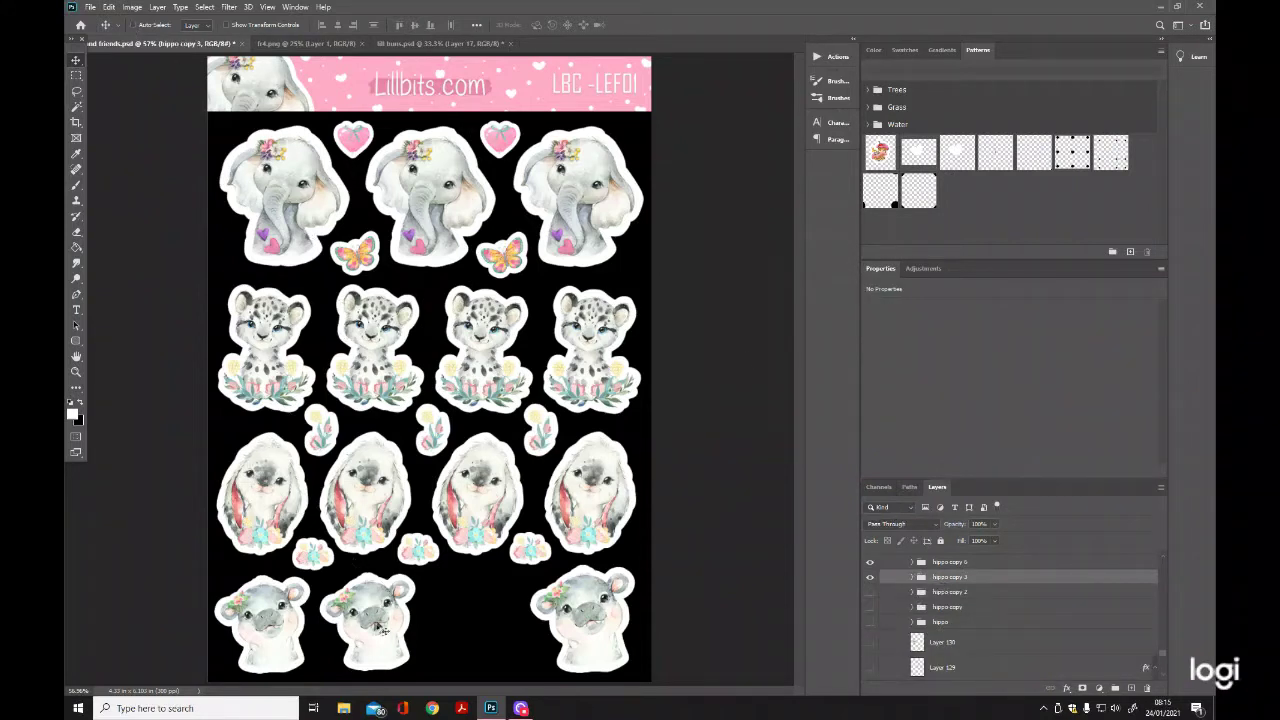
{"action": "left_click_drag", "start_coordinate": [382, 629], "coordinate": [483, 629]}
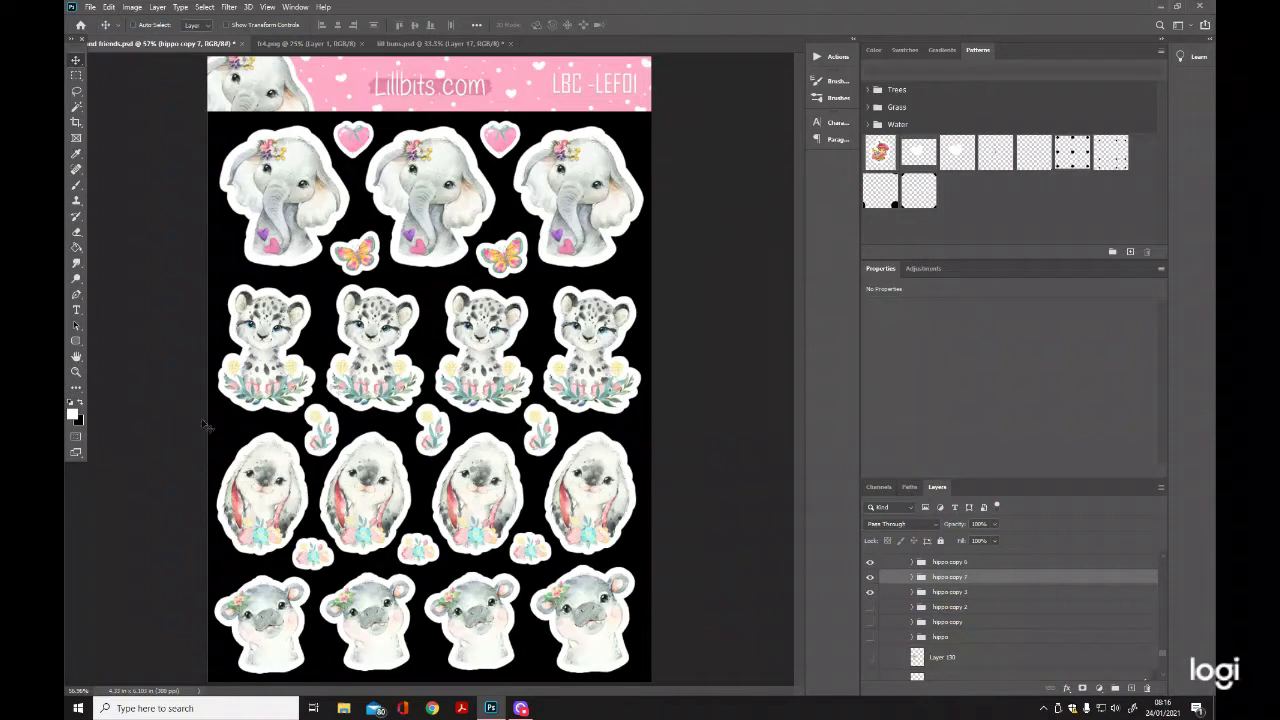
Compare the sticker sheet with and without the black backdrop layer.
{"action": "left_click_drag", "start_coordinate": [1163, 656], "coordinate": [1165, 670]}
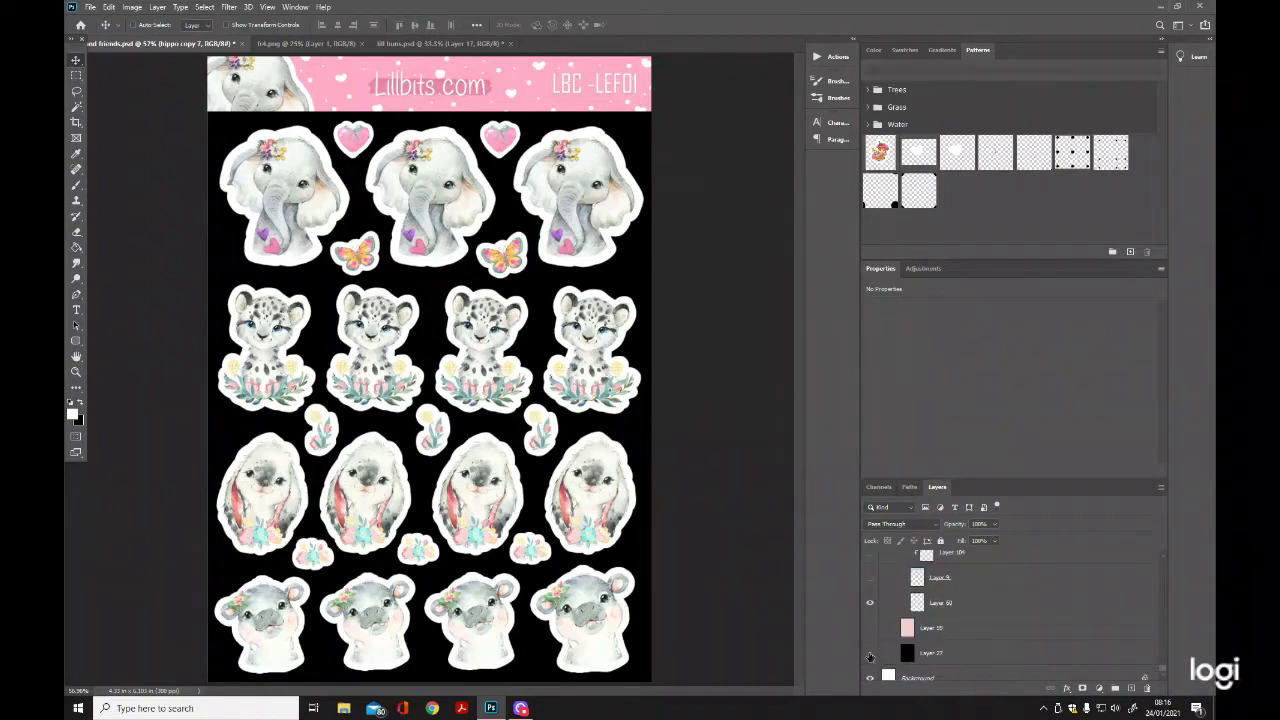
{"action": "left_click", "coordinate": [869, 653]}
{"action": "left_click", "coordinate": [869, 653]}
{"action": "left_click", "coordinate": [869, 653]}
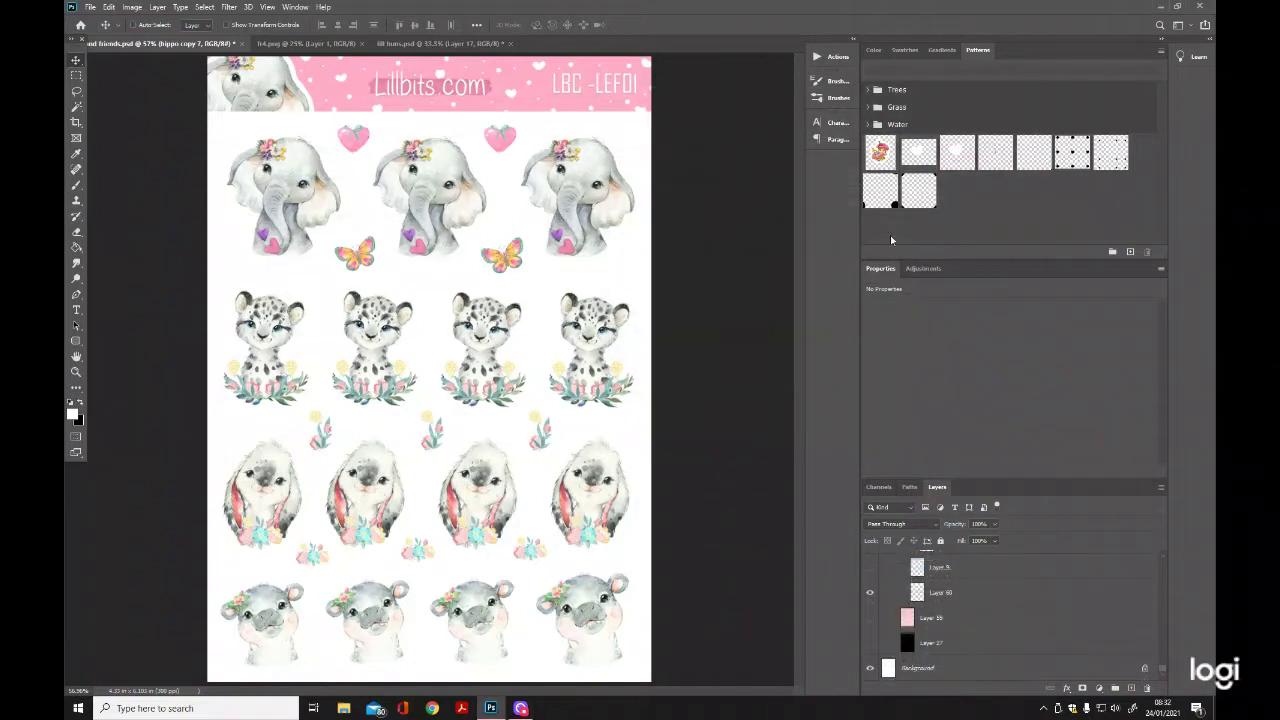
{"action": "left_click", "coordinate": [869, 644]}
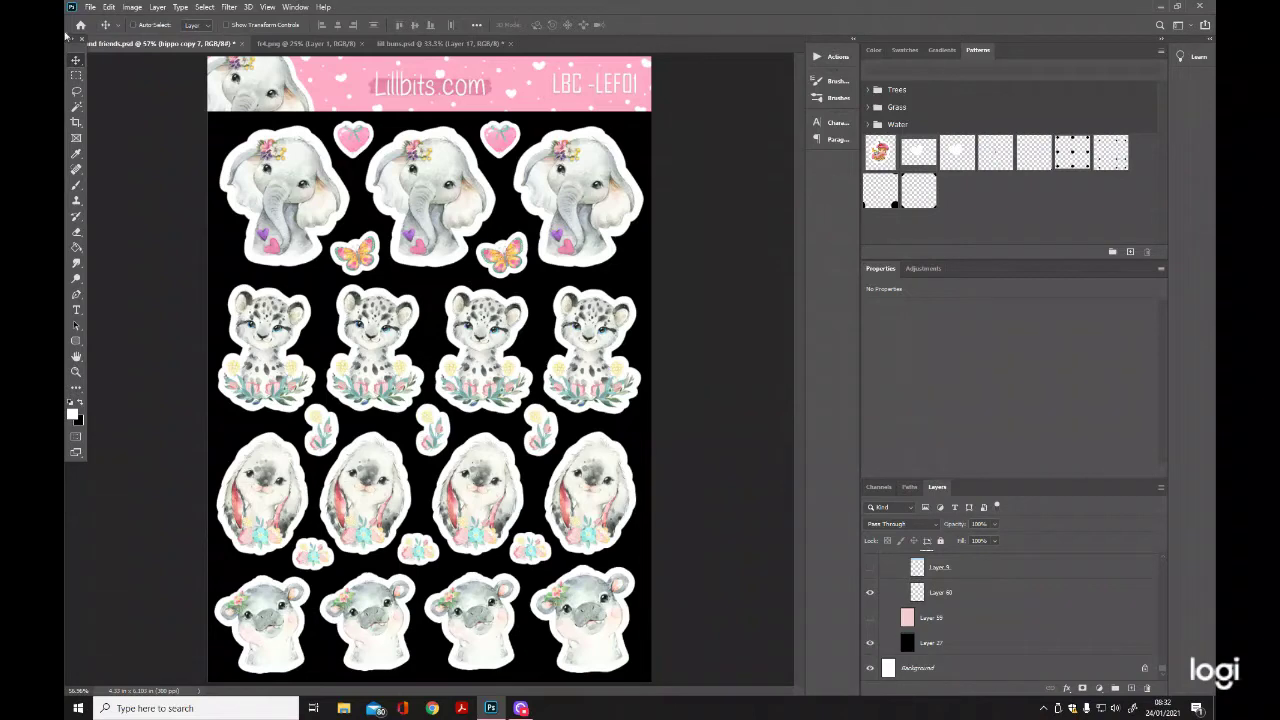
Save the sheet as the layered Photoshop file "ellie and friends.psd" in the PS Sticker packs sheet folder, replacing the existing file.
{"action": "left_click", "coordinate": [90, 7]}
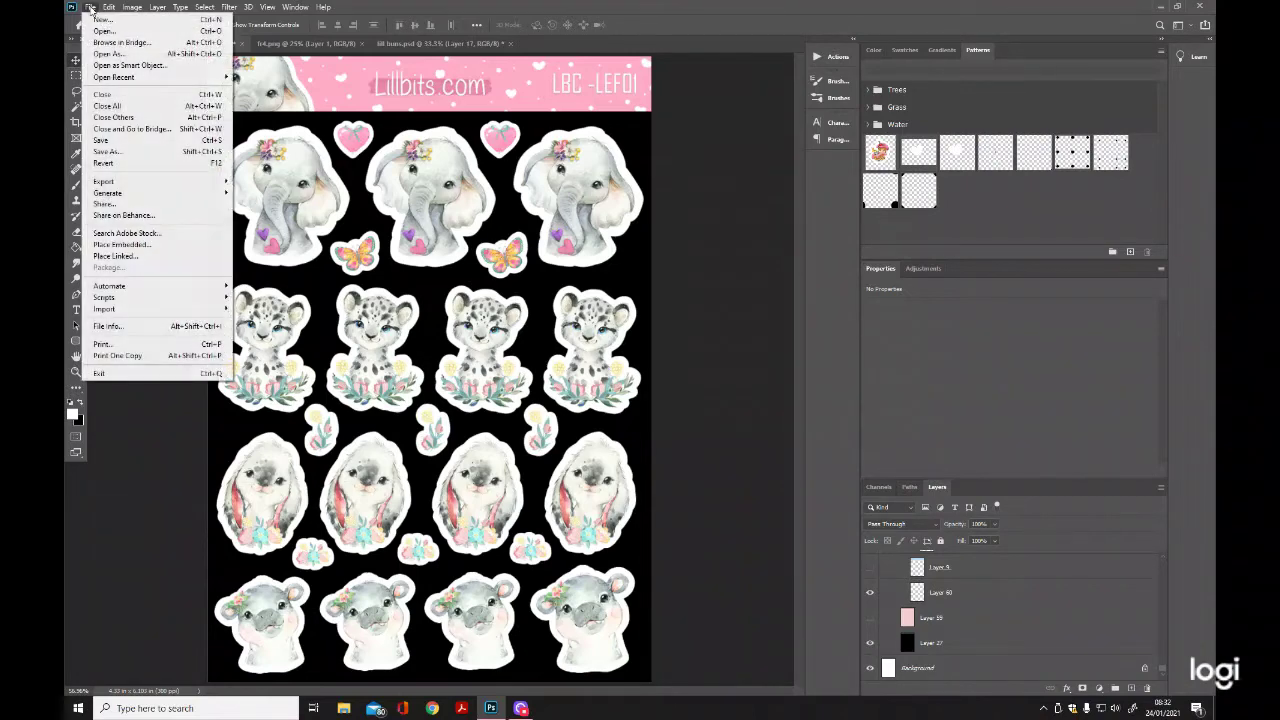
{"action": "left_click", "coordinate": [135, 155]}
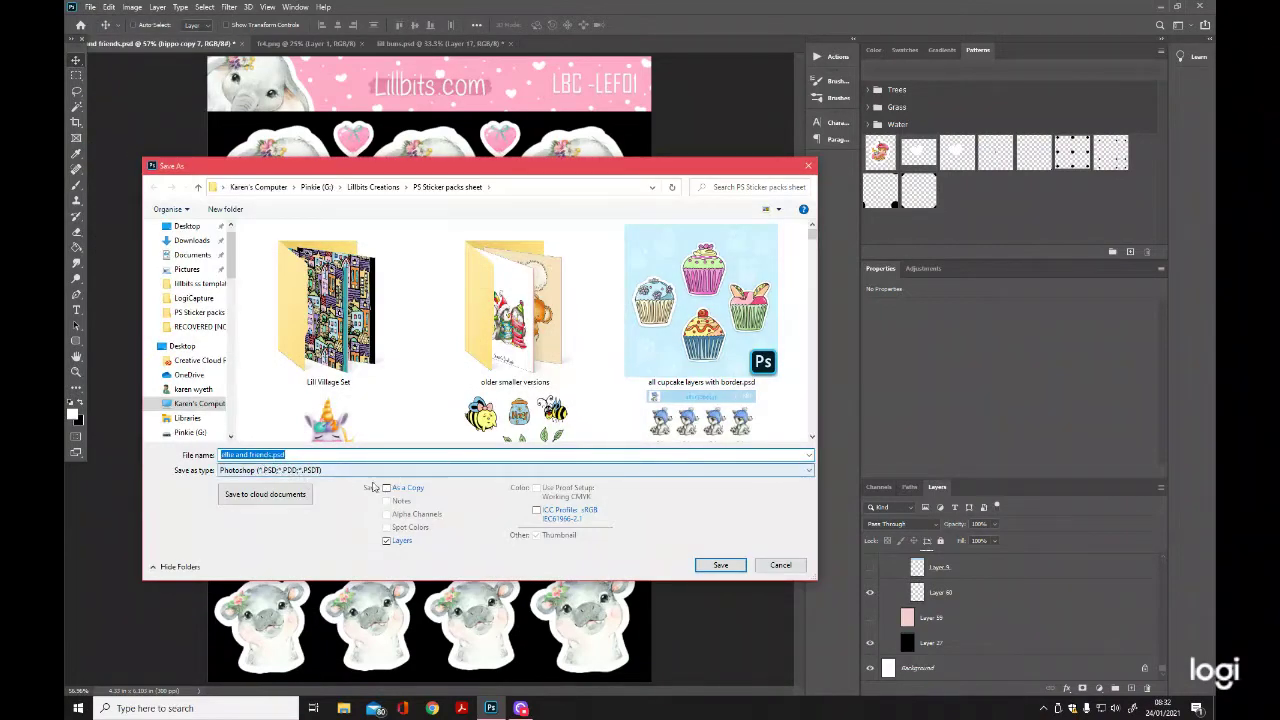
{"action": "scroll", "coordinate": [600, 330], "scroll_direction": "down", "scroll_amount": 5}
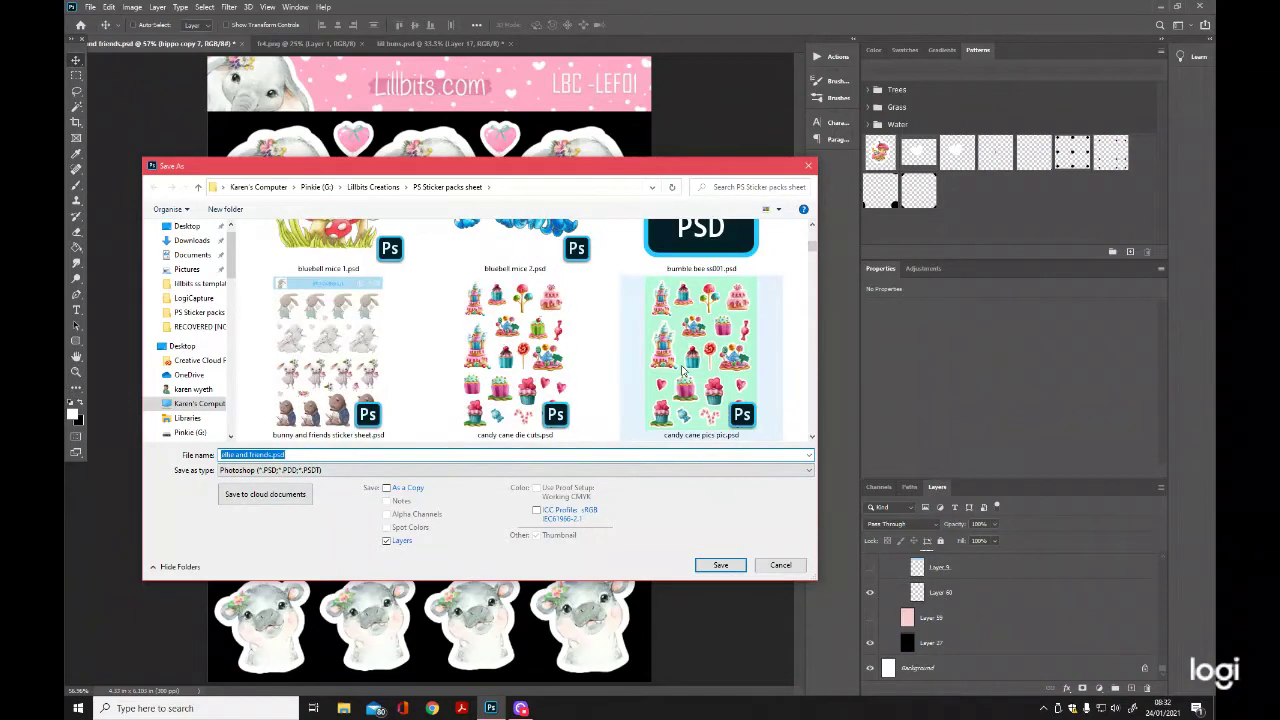
{"action": "scroll", "coordinate": [683, 371], "scroll_direction": "up", "scroll_amount": 5}
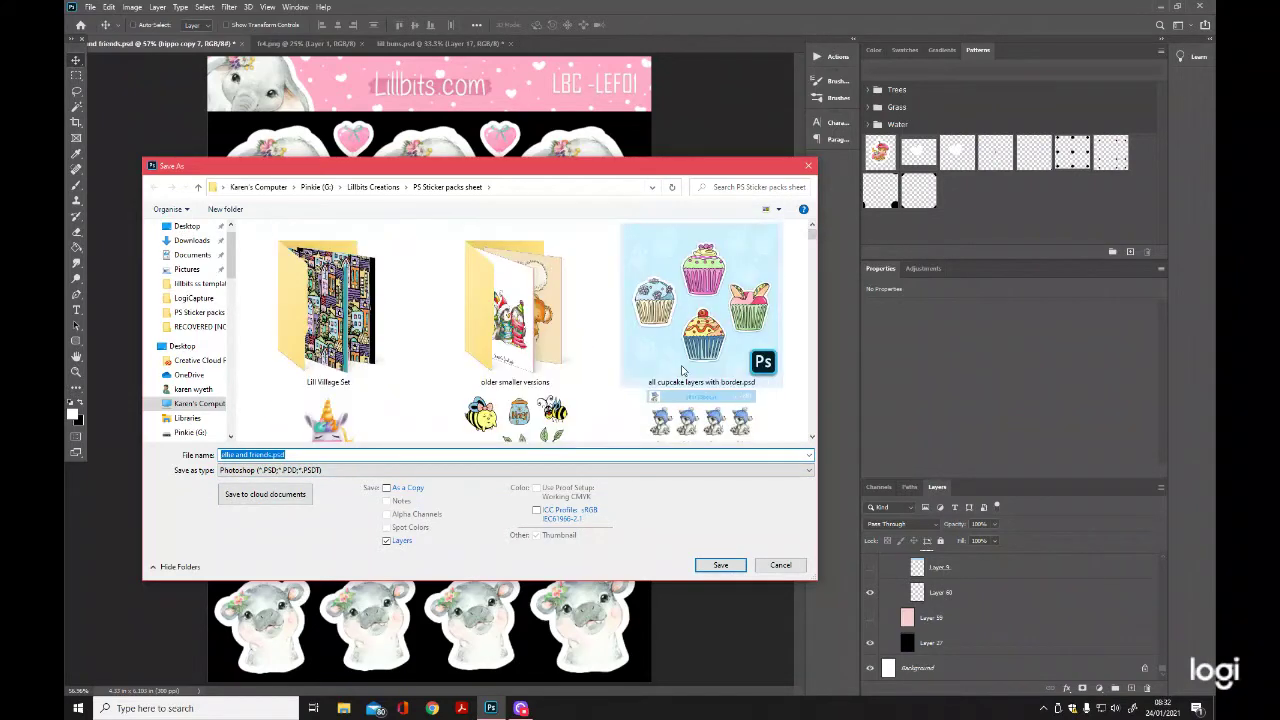
{"action": "left_click", "coordinate": [720, 566]}
{"action": "left_click", "coordinate": [670, 355]}
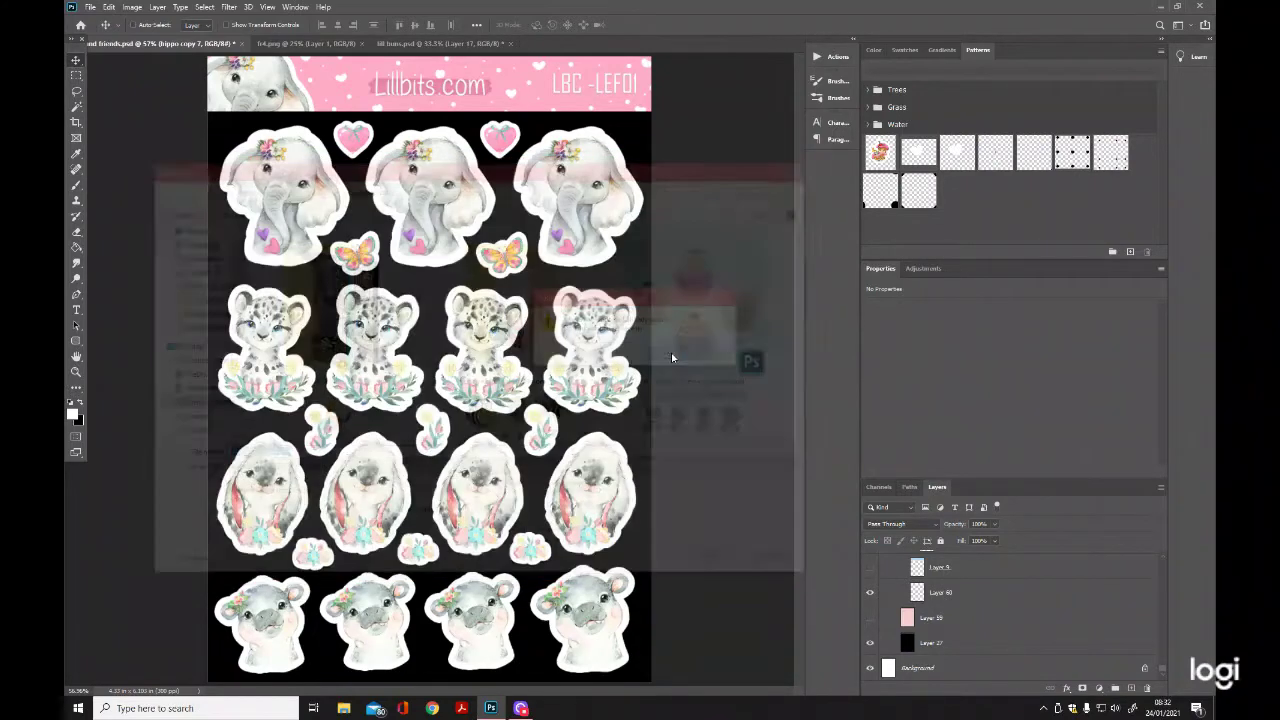
{"action": "left_click", "coordinate": [772, 205]}
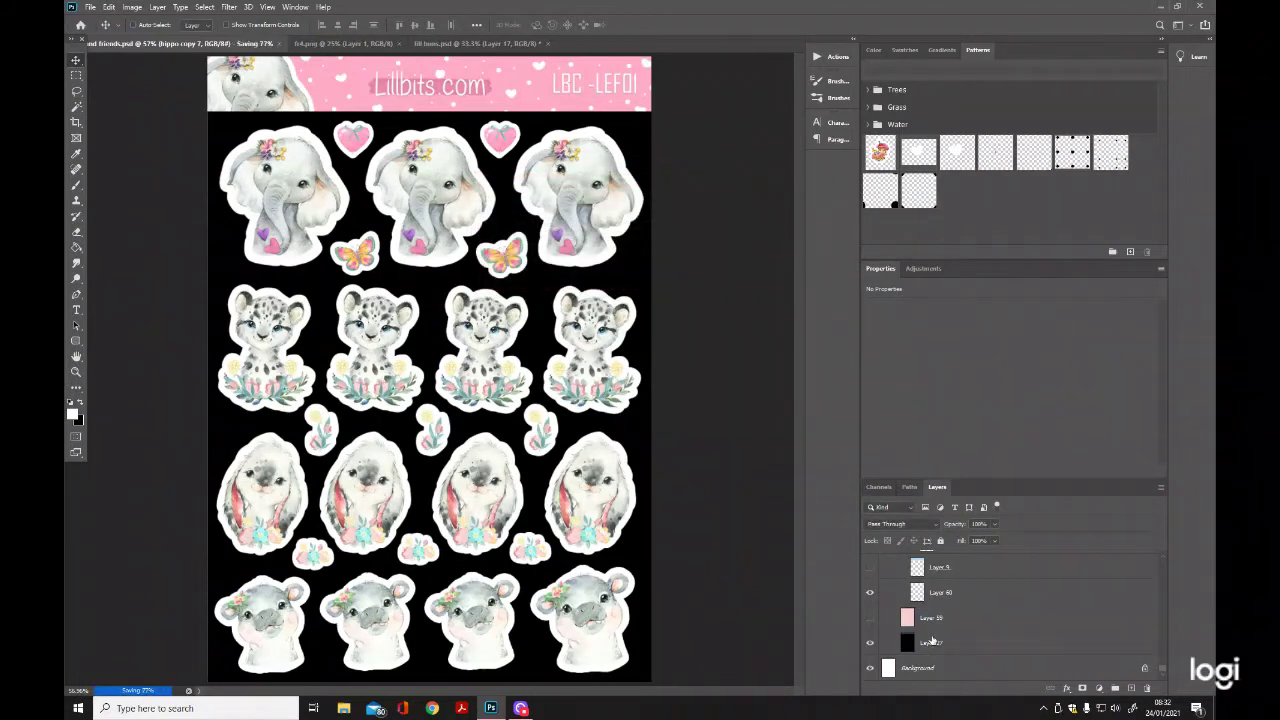
Hide the black backdrop and white Background layers, and set PNG as the format for saving a transparent copy.
{"action": "left_click", "coordinate": [869, 643]}
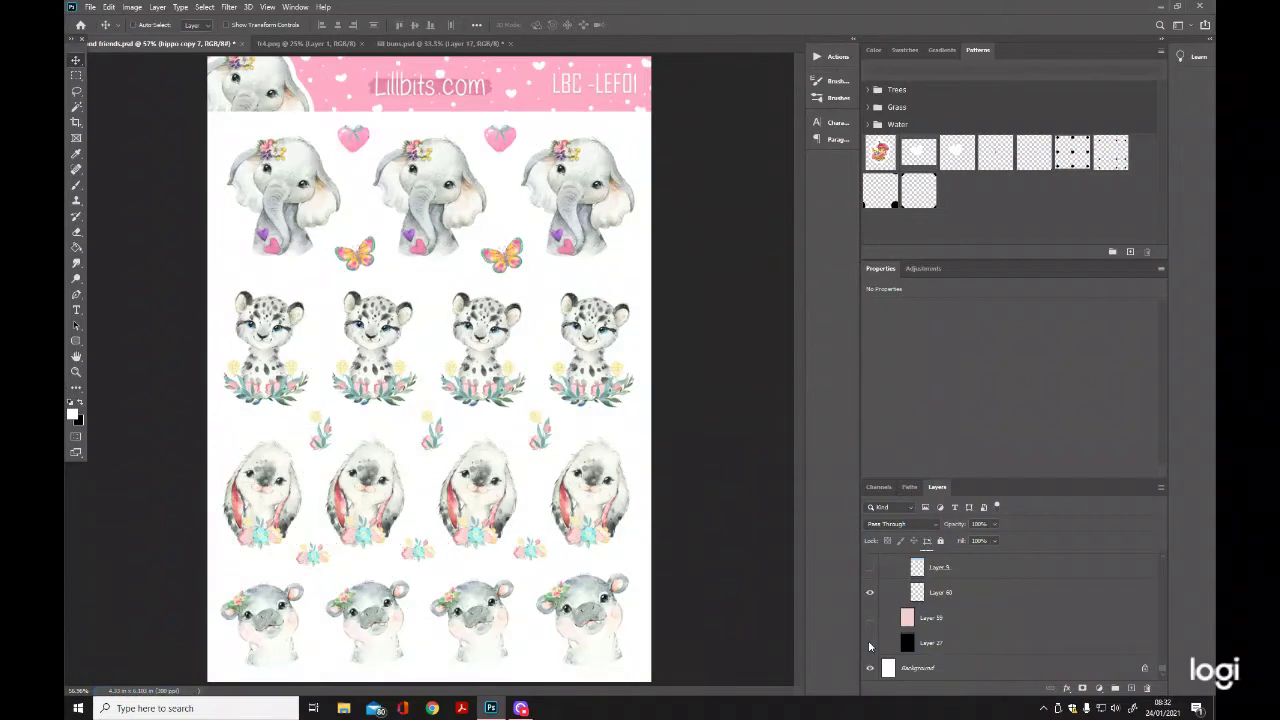
{"action": "left_click", "coordinate": [869, 668]}
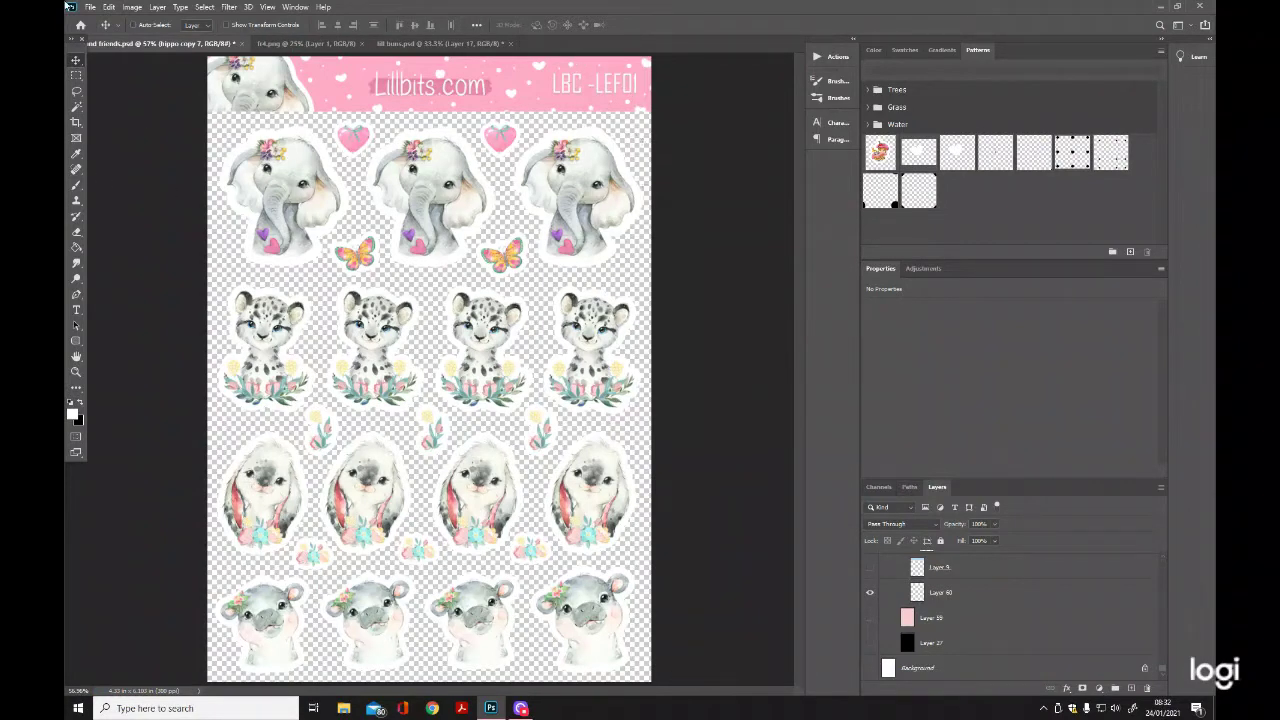
{"action": "left_click", "coordinate": [90, 7]}
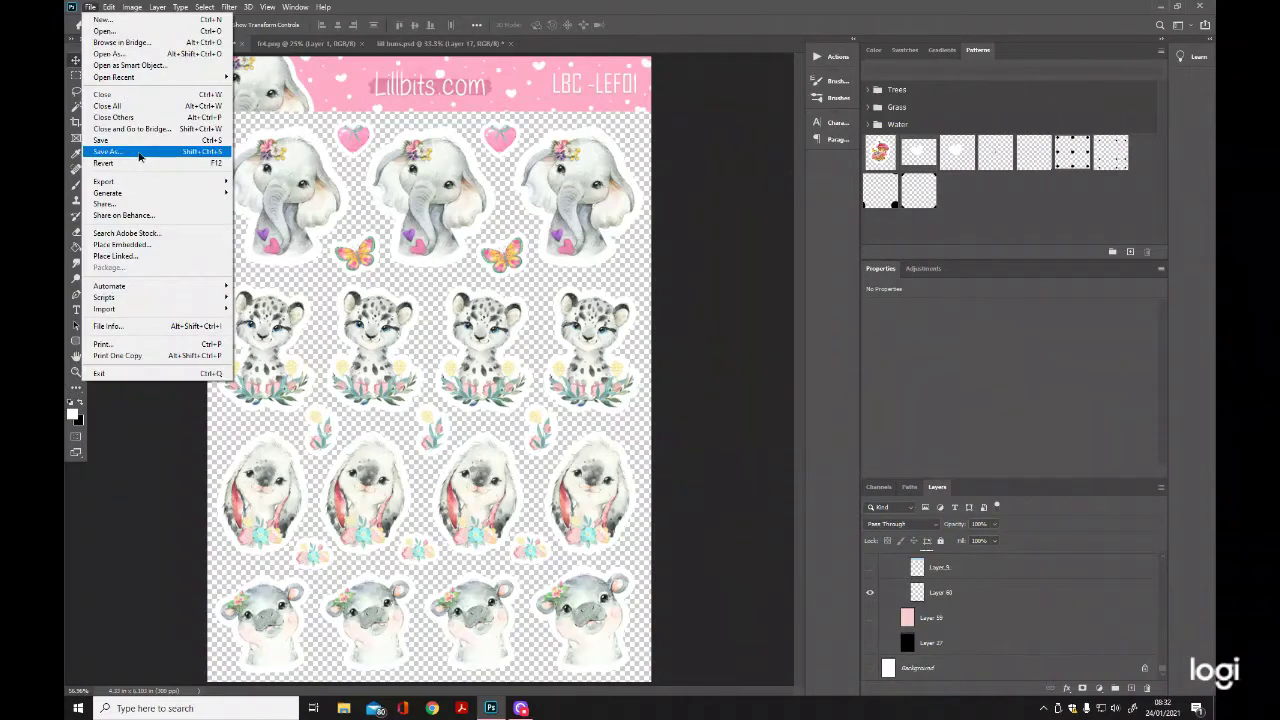
{"action": "left_click", "coordinate": [140, 152]}
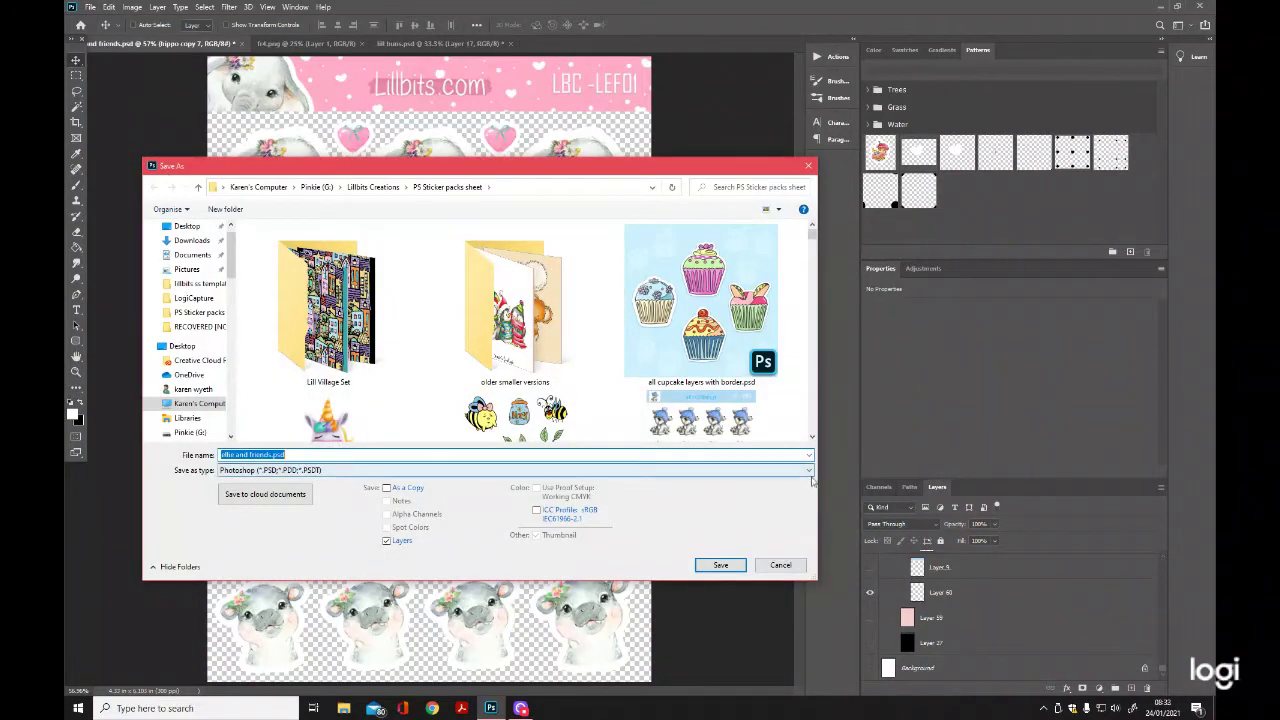
{"action": "left_click", "coordinate": [628, 470]}
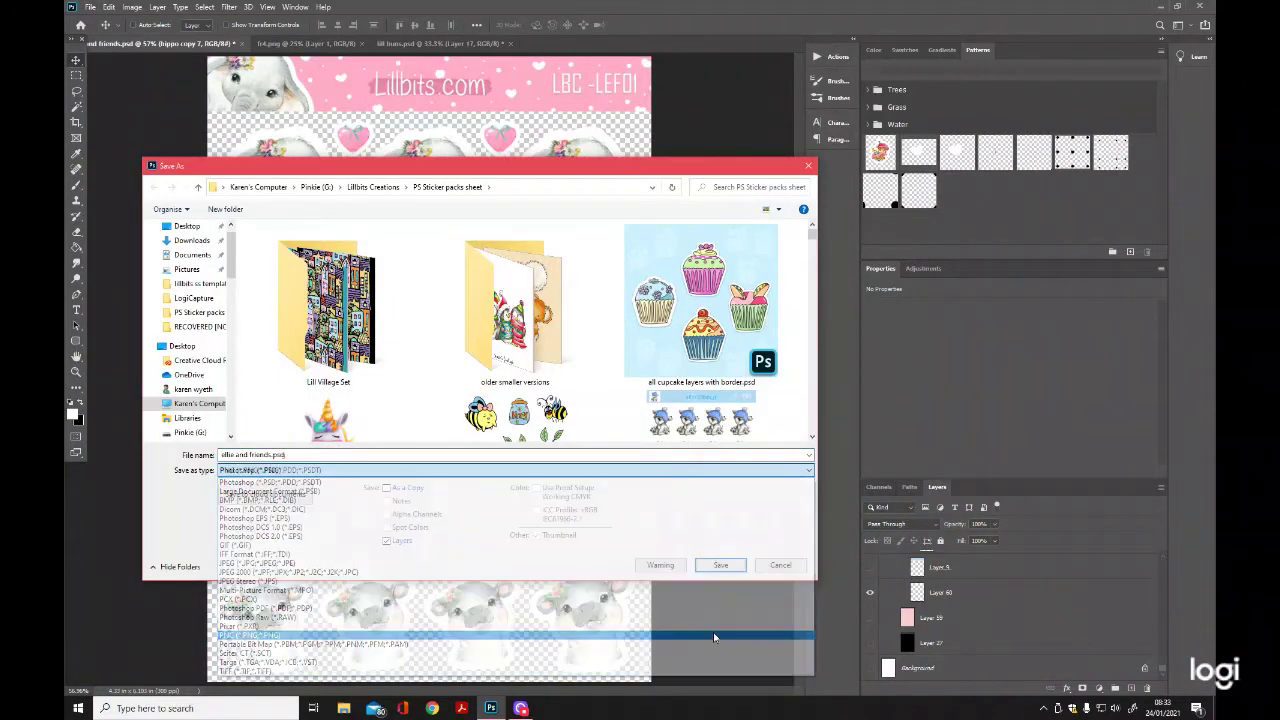
{"action": "left_click", "coordinate": [713, 635]}
Save the transparent sheet as "ellie and friends.png" in the Completed Sticker sheets for Cricut folder.
{"action": "left_click", "coordinate": [373, 188]}
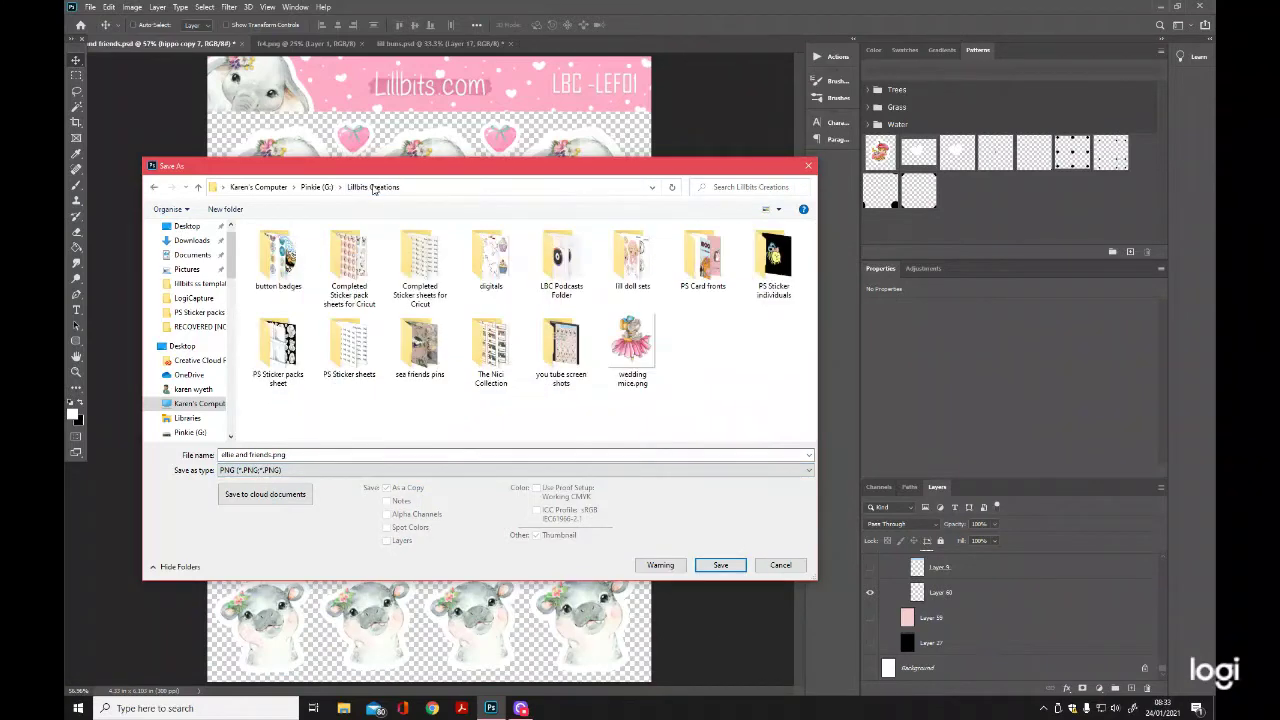
{"action": "double_click", "coordinate": [415, 262]}
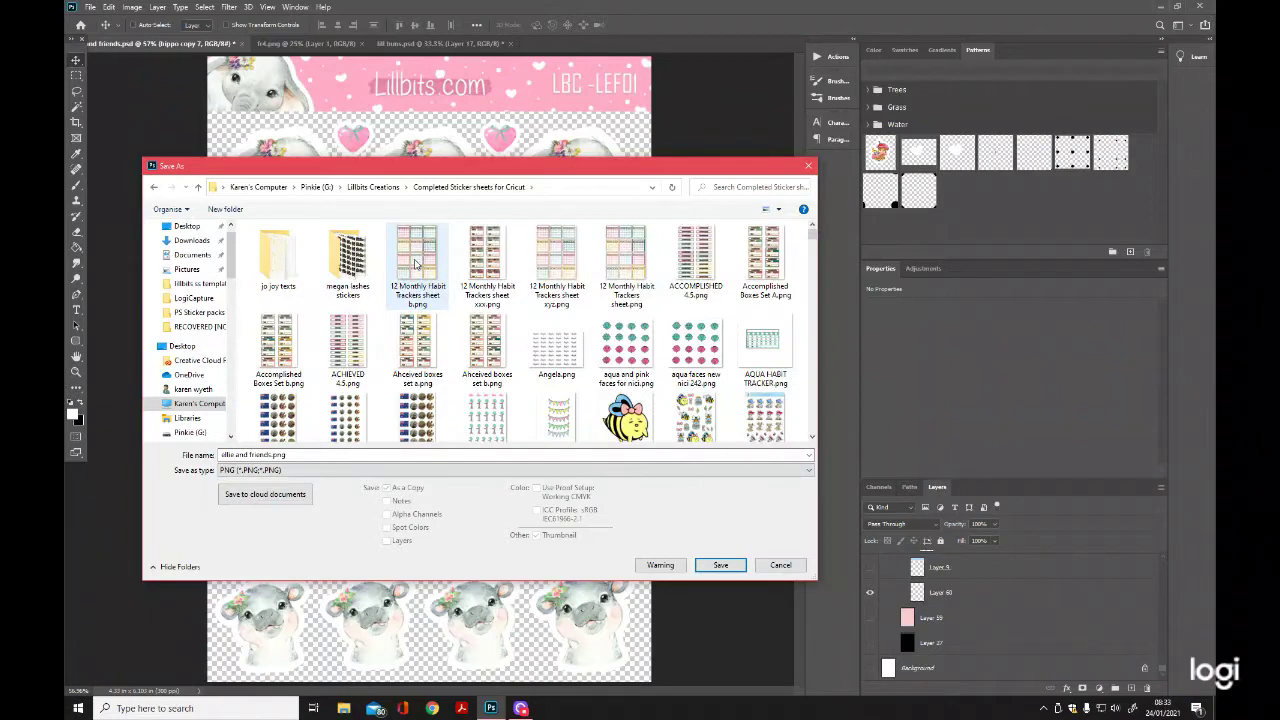
{"action": "scroll", "coordinate": [415, 262], "scroll_direction": "down", "scroll_amount": 10}
{"action": "scroll", "coordinate": [484, 297], "scroll_direction": "up", "scroll_amount": 15}
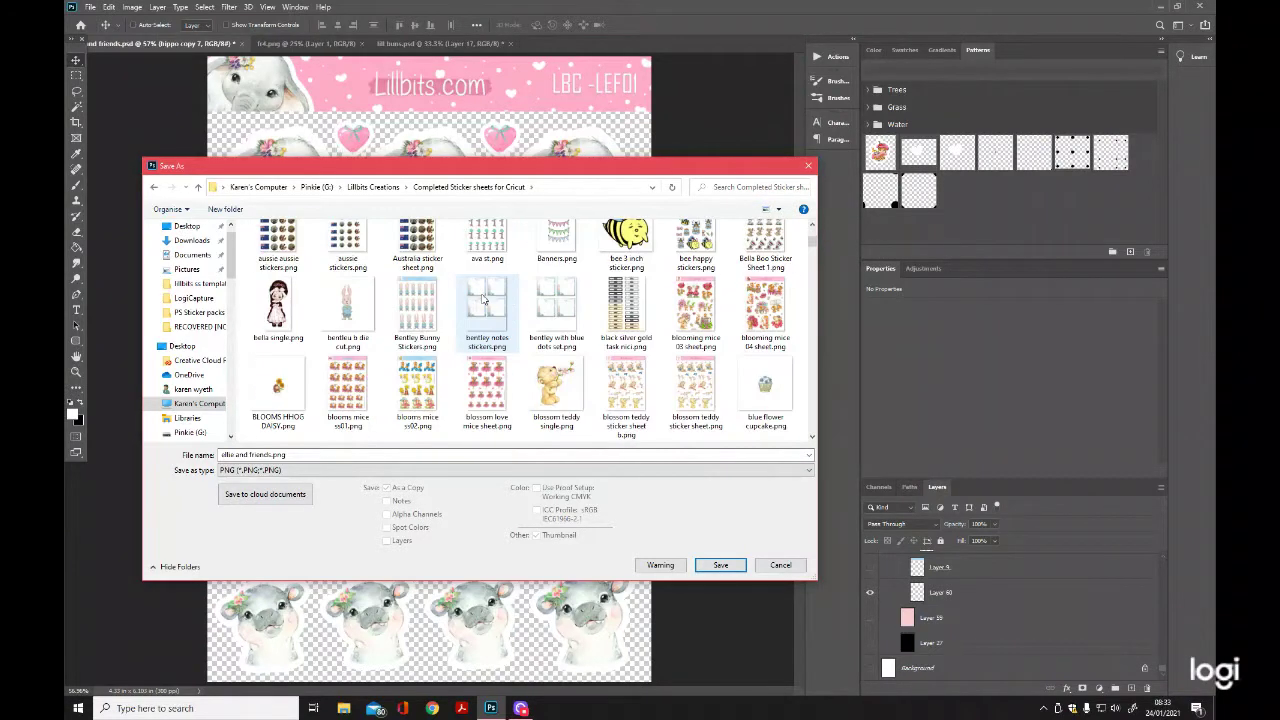
{"action": "scroll", "coordinate": [484, 297], "scroll_direction": "up", "scroll_amount": 2}
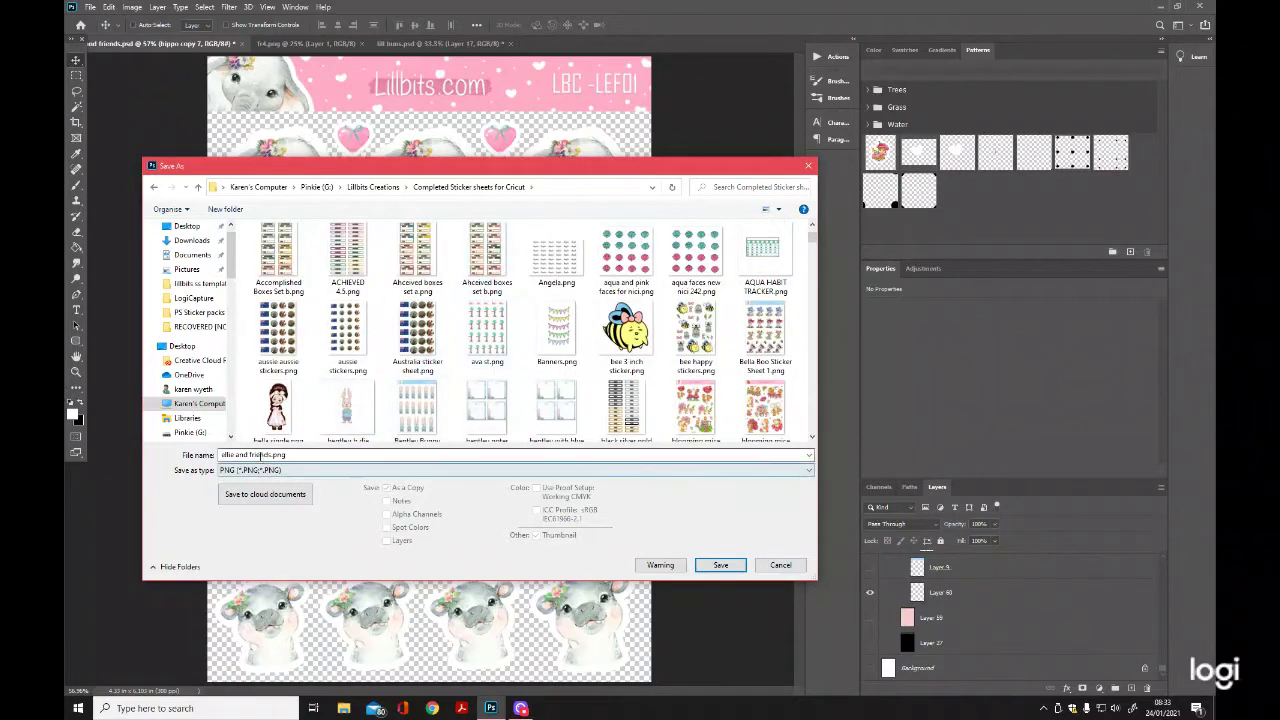
{"action": "left_click", "coordinate": [720, 568]}
{"action": "left_click", "coordinate": [721, 215]}
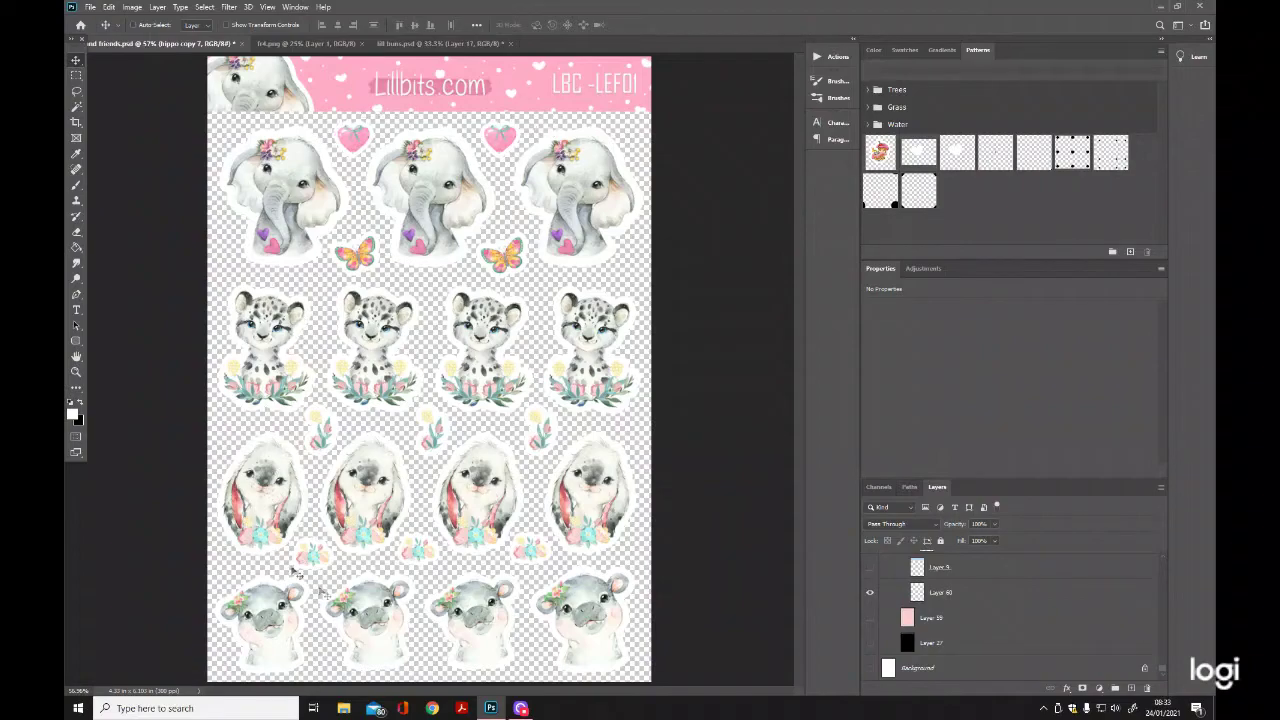
Show the black backdrop layer again to examine the white borders around the snow leopards' flowers up close.
{"action": "left_click", "coordinate": [75, 371]}
{"action": "left_click", "coordinate": [262, 401]}
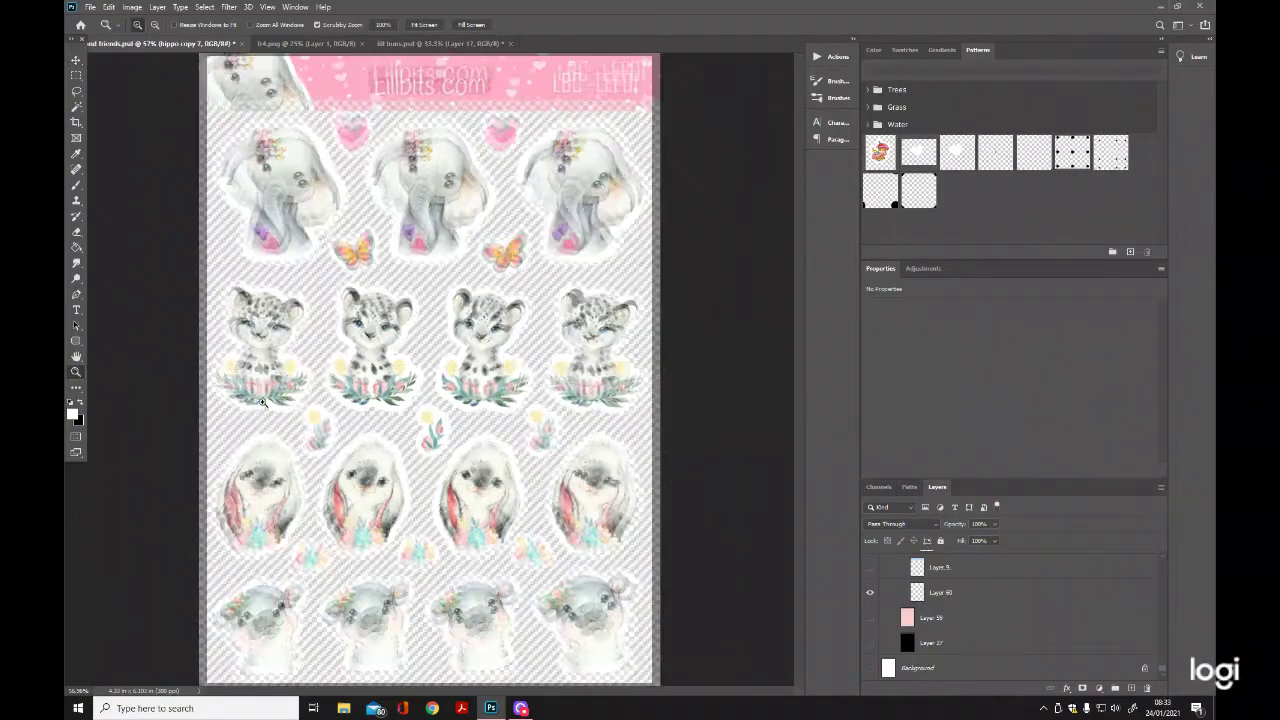
{"action": "left_click_drag", "start_coordinate": [262, 401], "coordinate": [262, 401]}
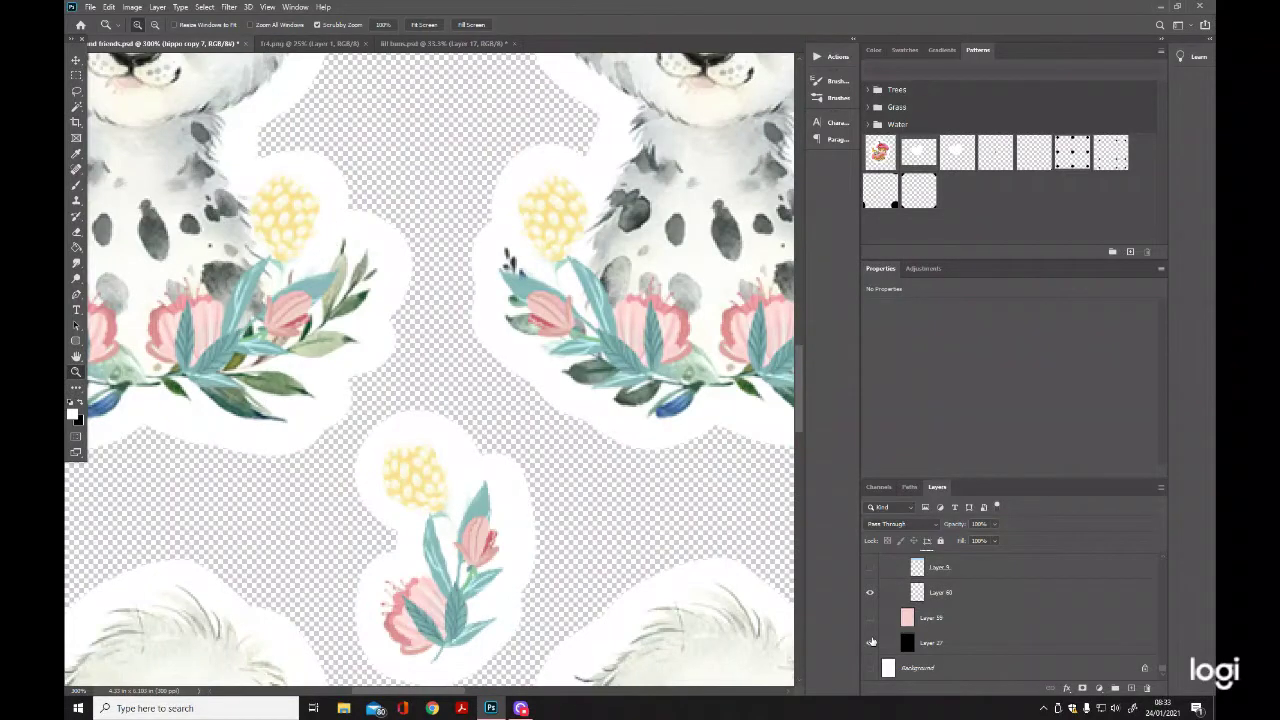
{"action": "left_click", "coordinate": [870, 642]}
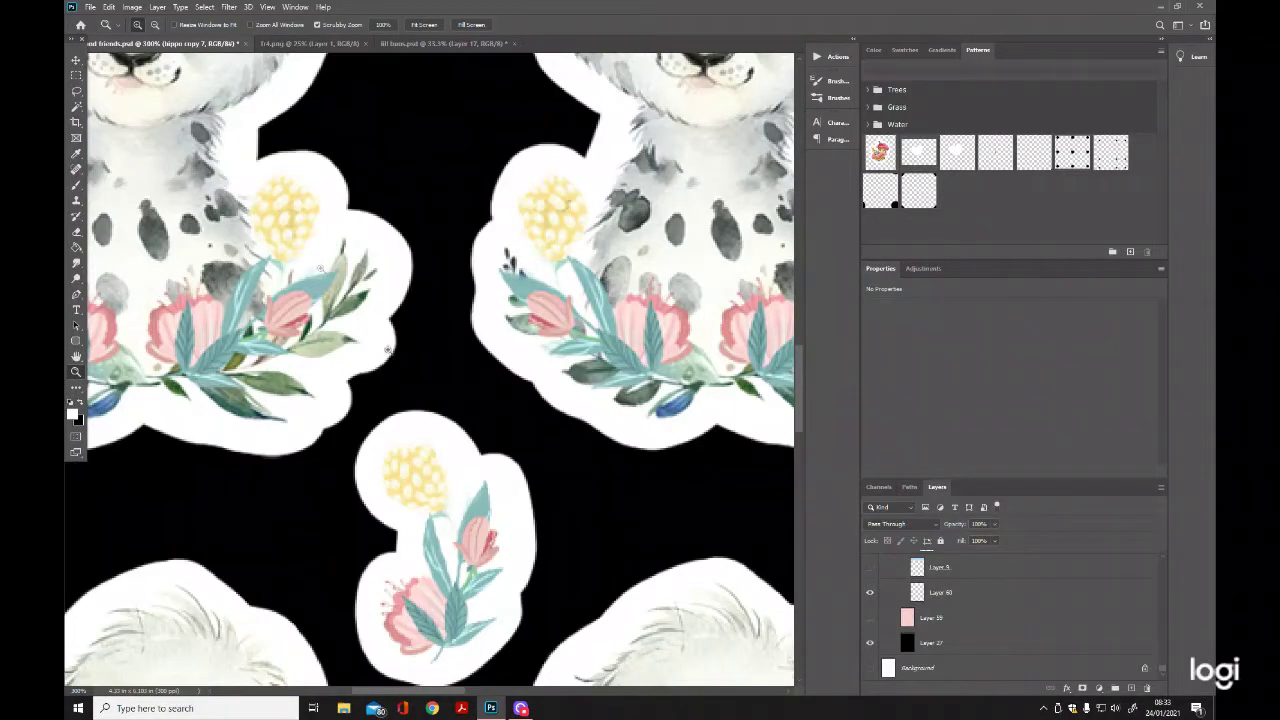
Add a new empty layer directly beneath the first snow leopard's layer.
{"action": "left_click_drag", "start_coordinate": [452, 692], "coordinate": [422, 692]}
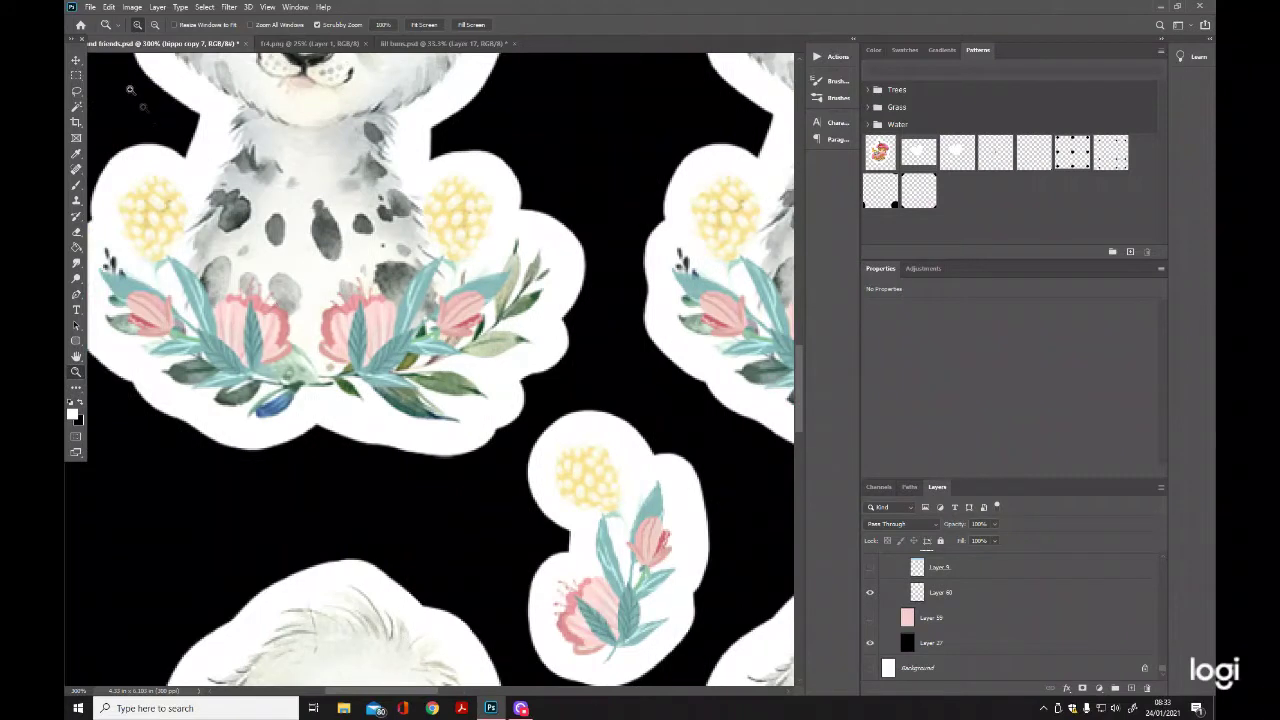
{"action": "left_click", "coordinate": [76, 61]}
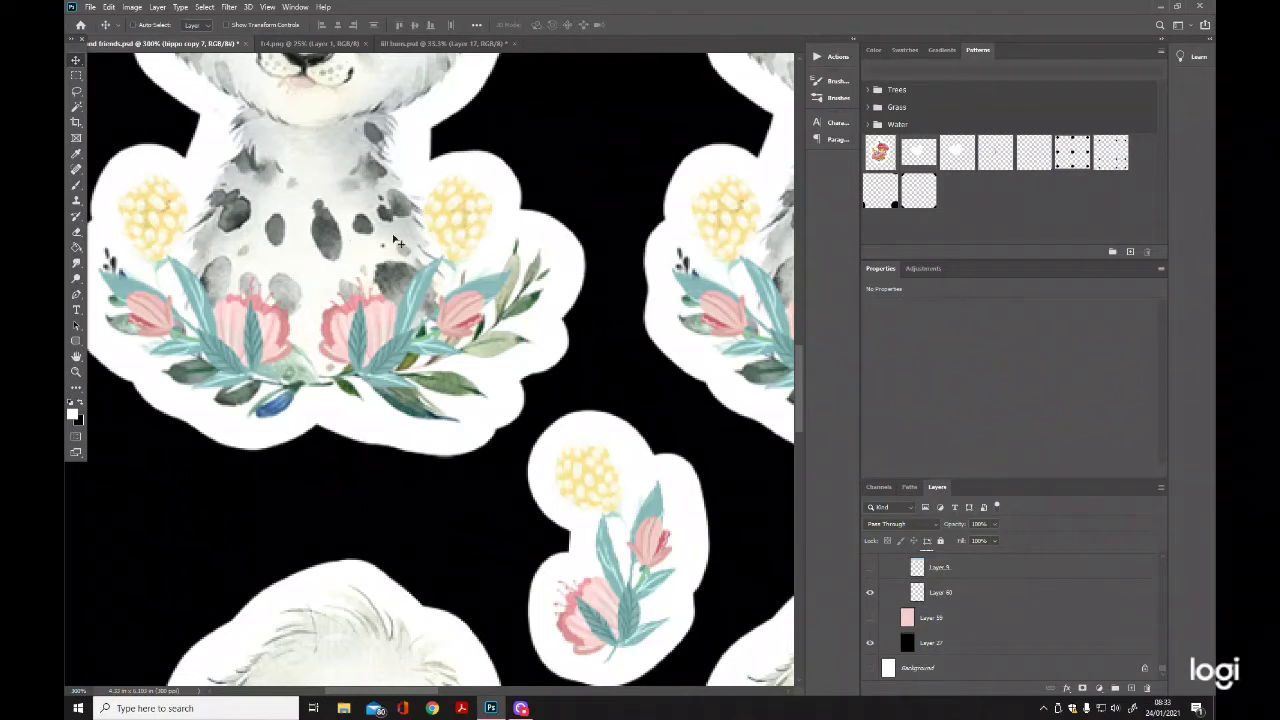
{"action": "left_click", "coordinate": [464, 232]}
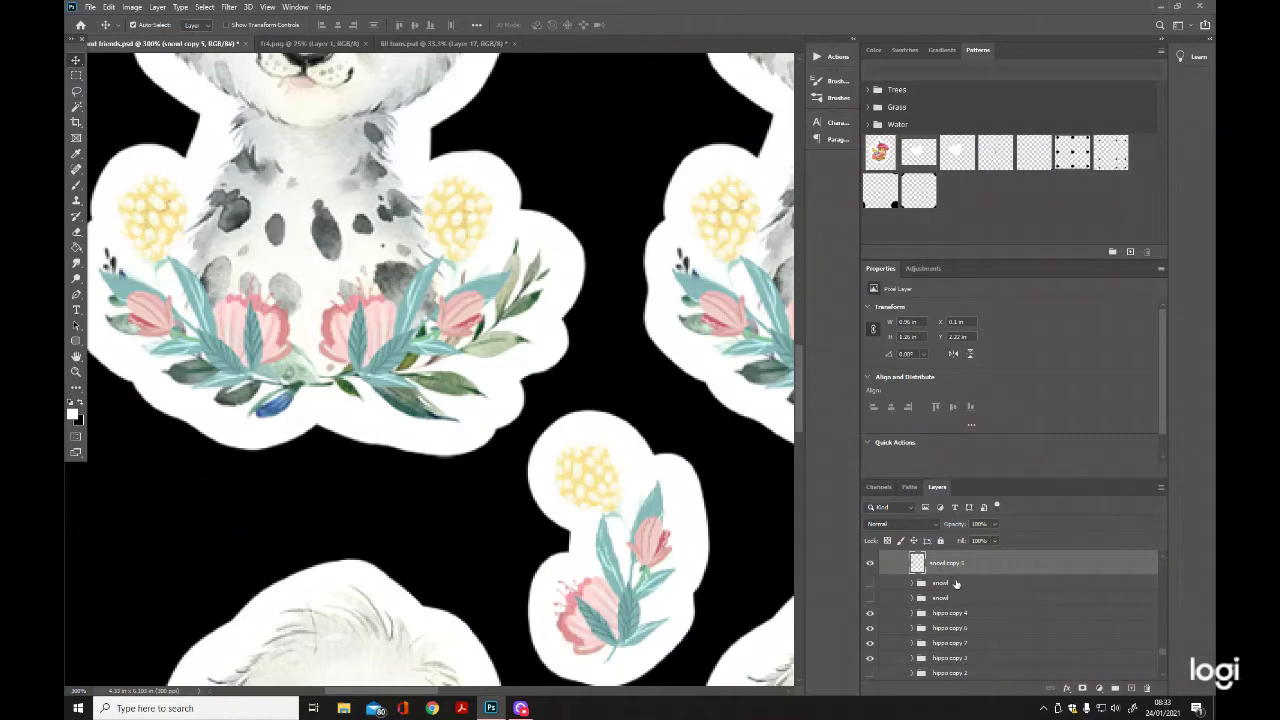
{"action": "left_click", "coordinate": [955, 583]}
{"action": "left_click", "coordinate": [1131, 688]}
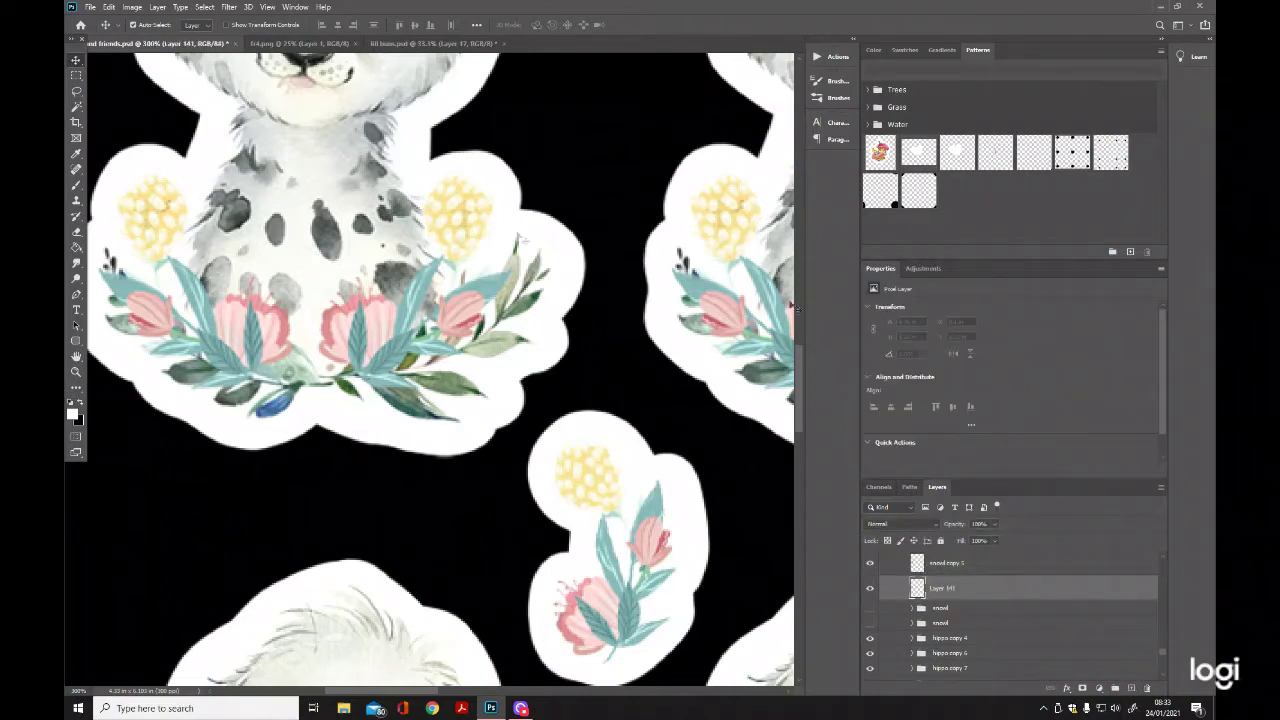
Paint white with the Brush tool on the new layer to fill the gaps behind the yellow flowers of all four snow leopards.
{"action": "left_click", "coordinate": [75, 371]}
{"action": "left_click", "coordinate": [138, 282]}
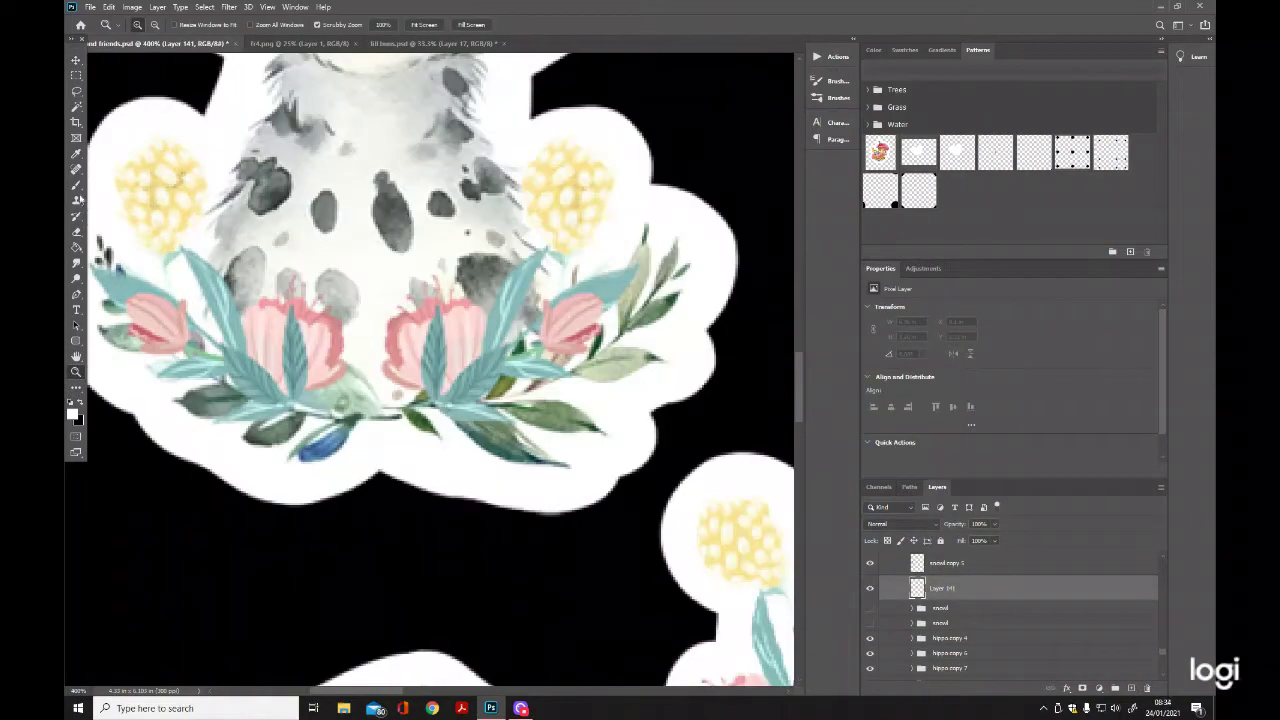
{"action": "left_click", "coordinate": [77, 187]}
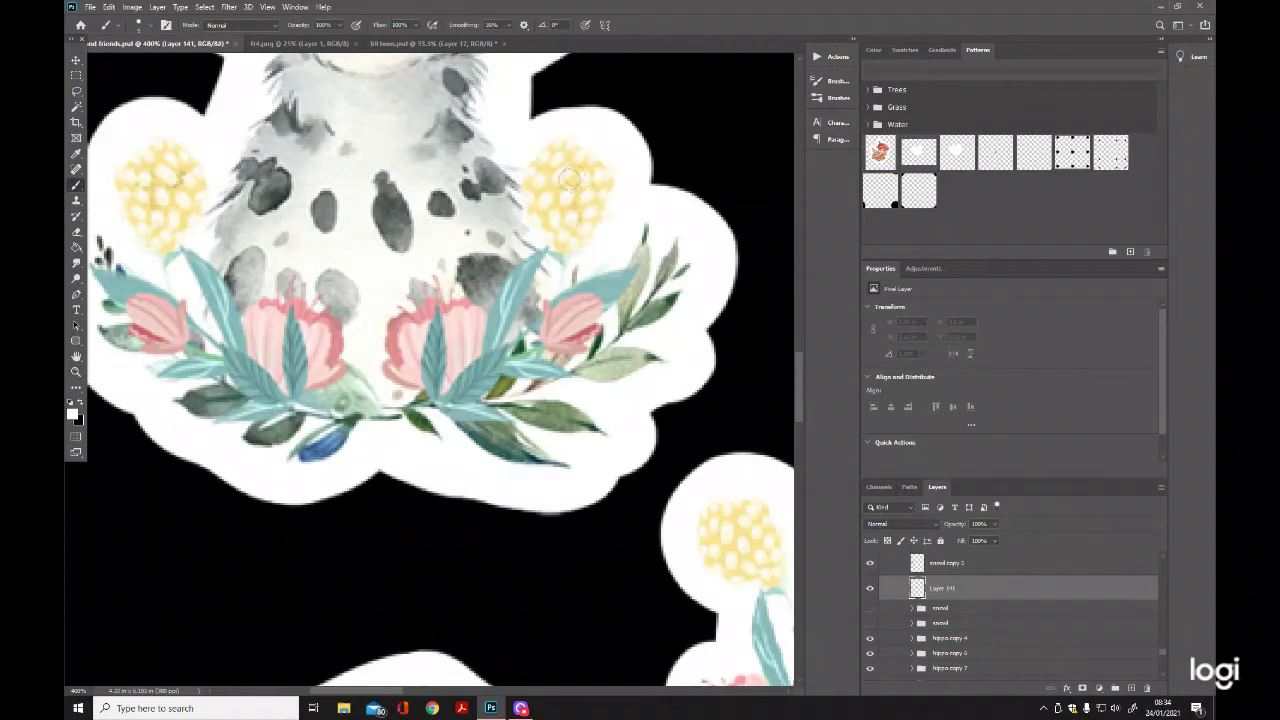
{"action": "left_click", "coordinate": [586, 241]}
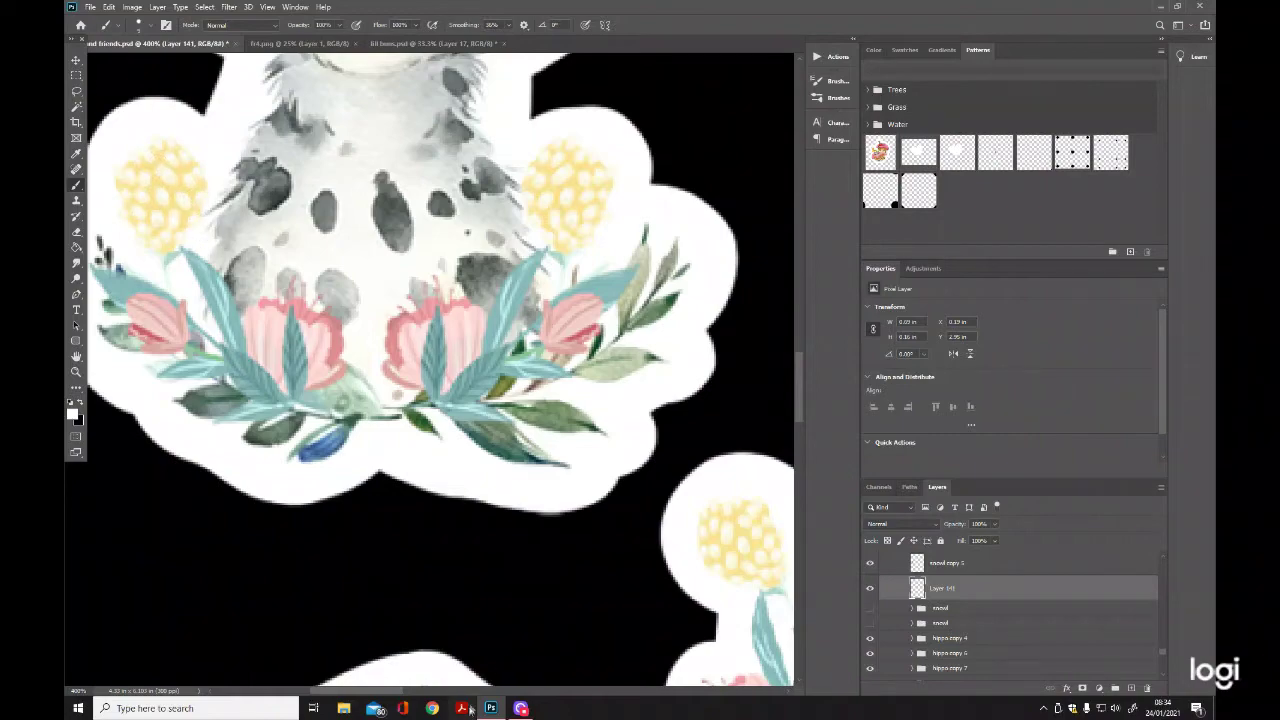
{"action": "mouse_move", "coordinate": [372, 690]}
{"action": "left_mouse_down"}
{"action": "mouse_move", "coordinate": [404, 692]}
{"action": "mouse_move", "coordinate": [339, 692]}
{"action": "left_mouse_up"}
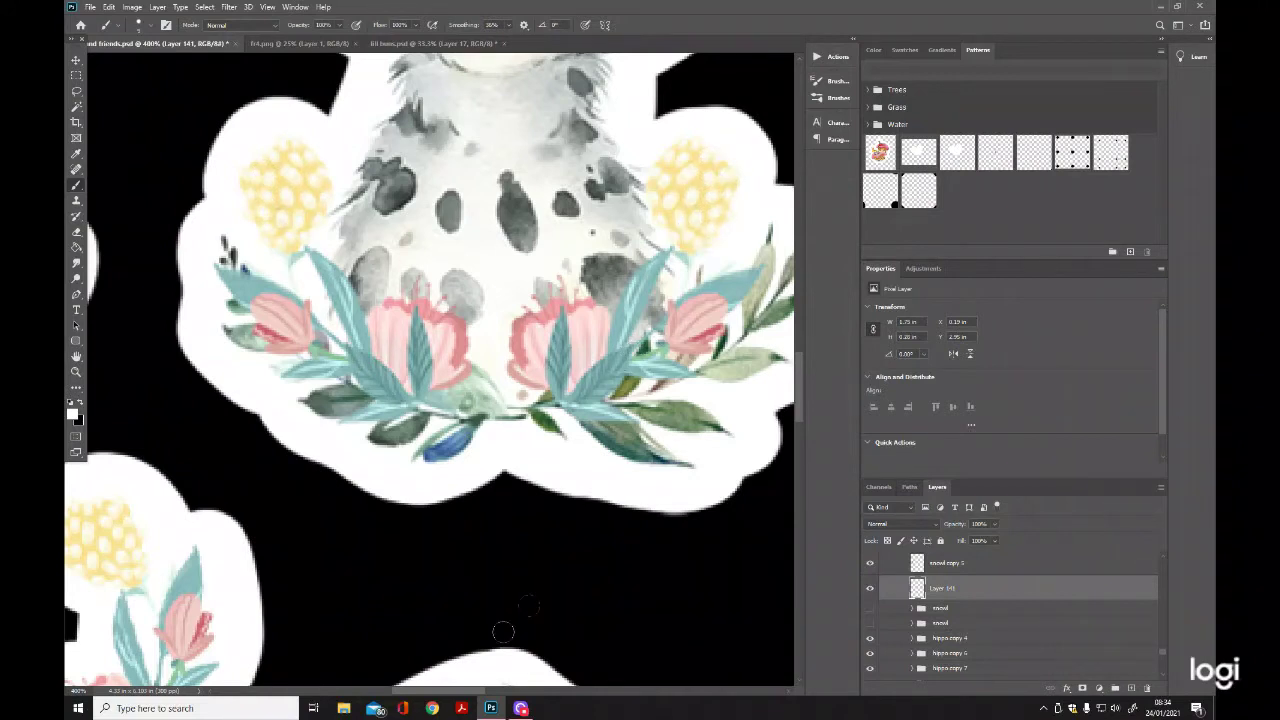
{"action": "left_click_drag", "start_coordinate": [456, 692], "coordinate": [553, 714]}
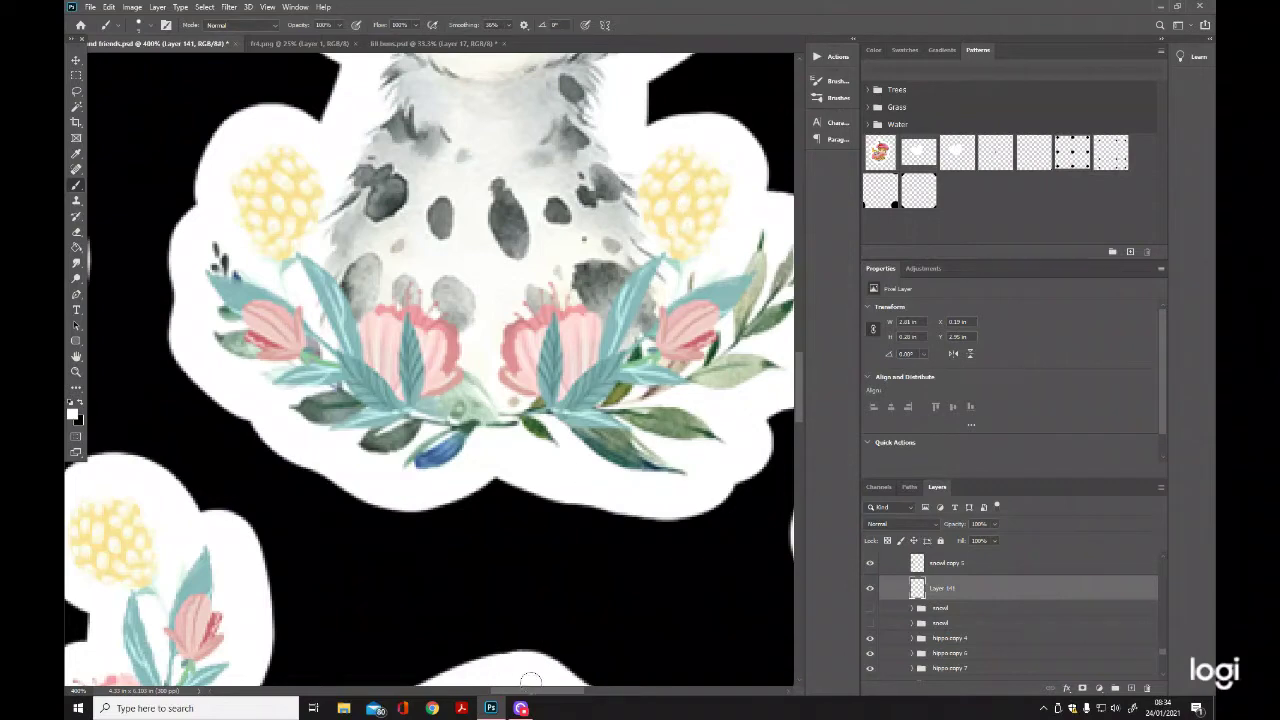
{"action": "left_click_drag", "start_coordinate": [535, 690], "coordinate": [640, 690]}
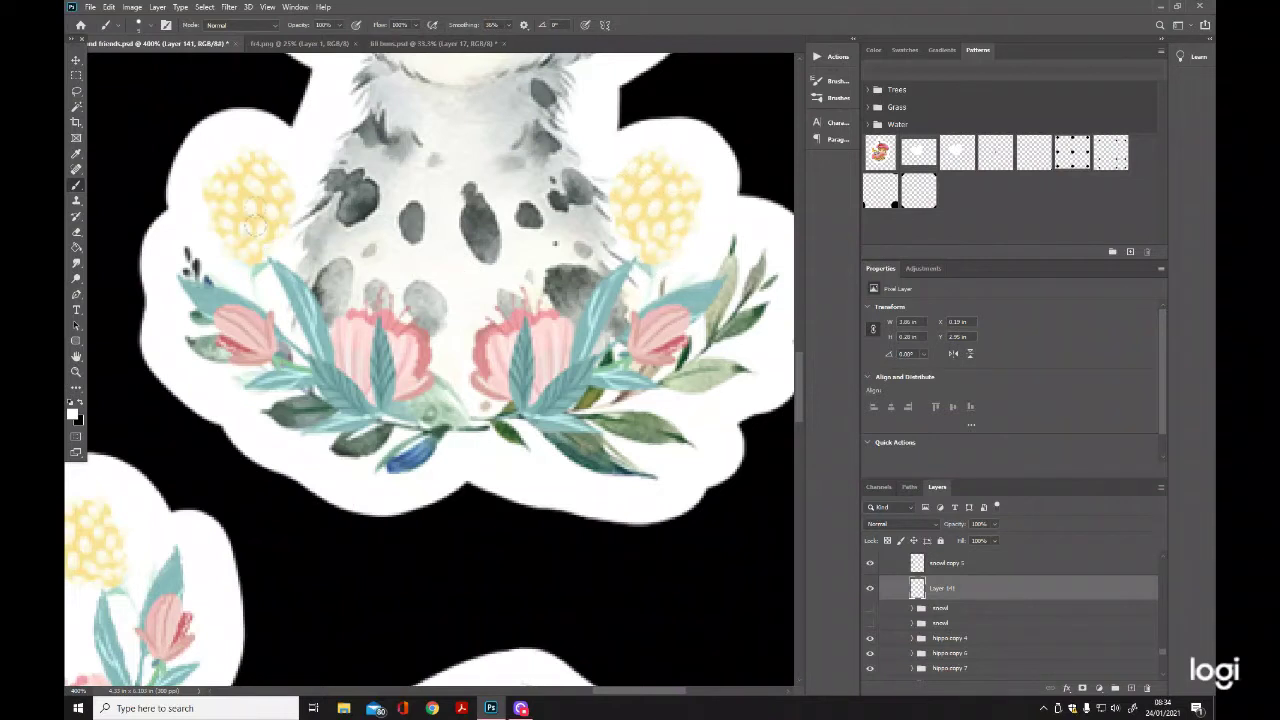
Fit the whole sheet in view and save it over "ellie and friends.psd" with layers and Maximize Compatibility on.
{"action": "key", "text": "z"}
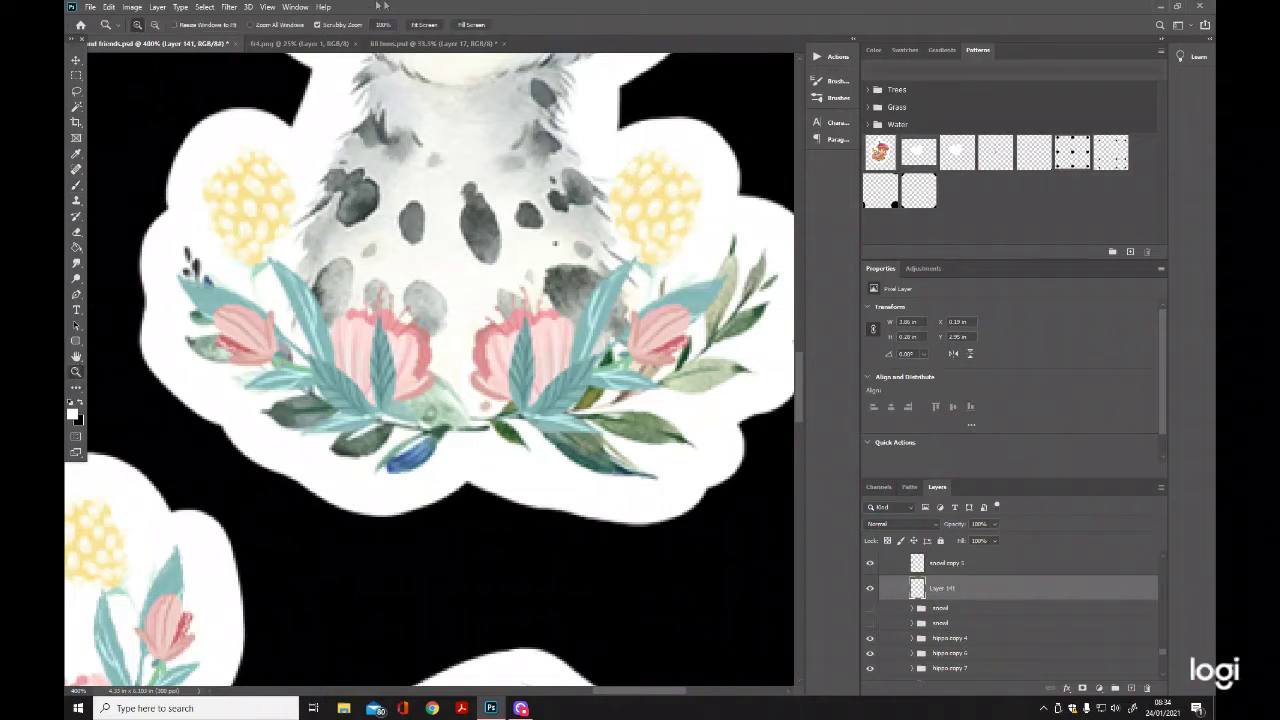
{"action": "left_click", "coordinate": [422, 25]}
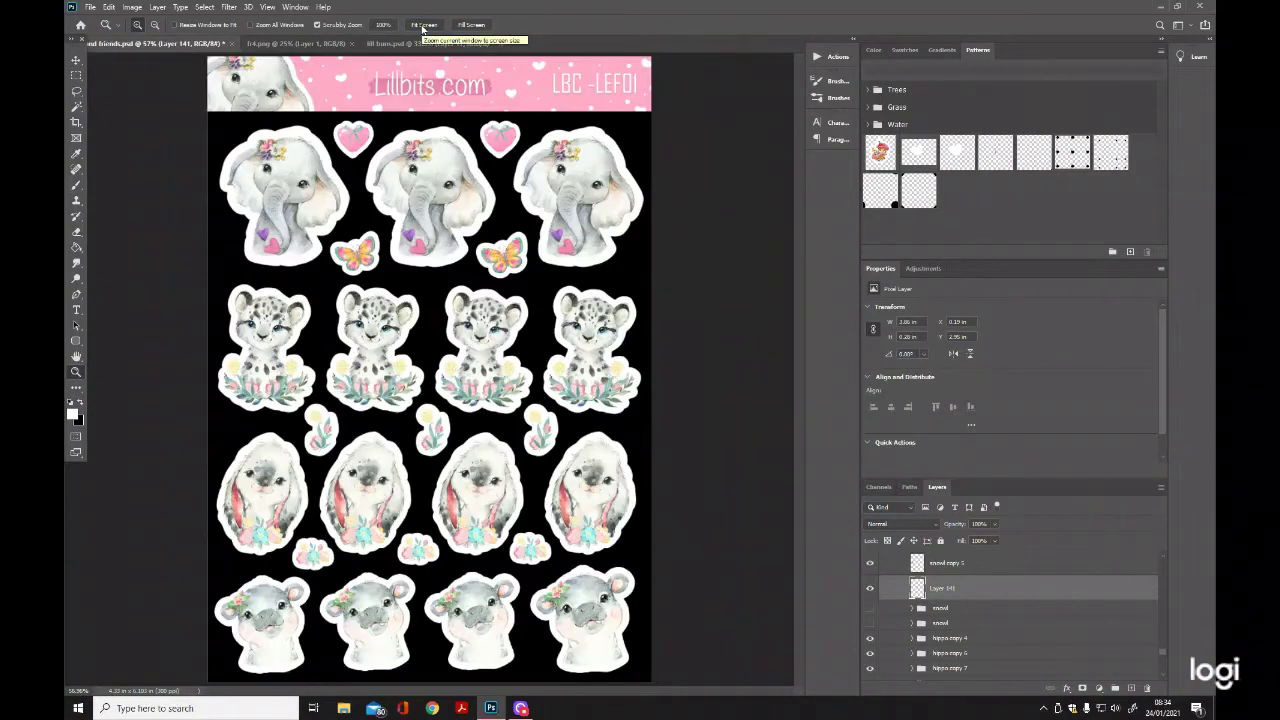
{"action": "left_click", "coordinate": [89, 8]}
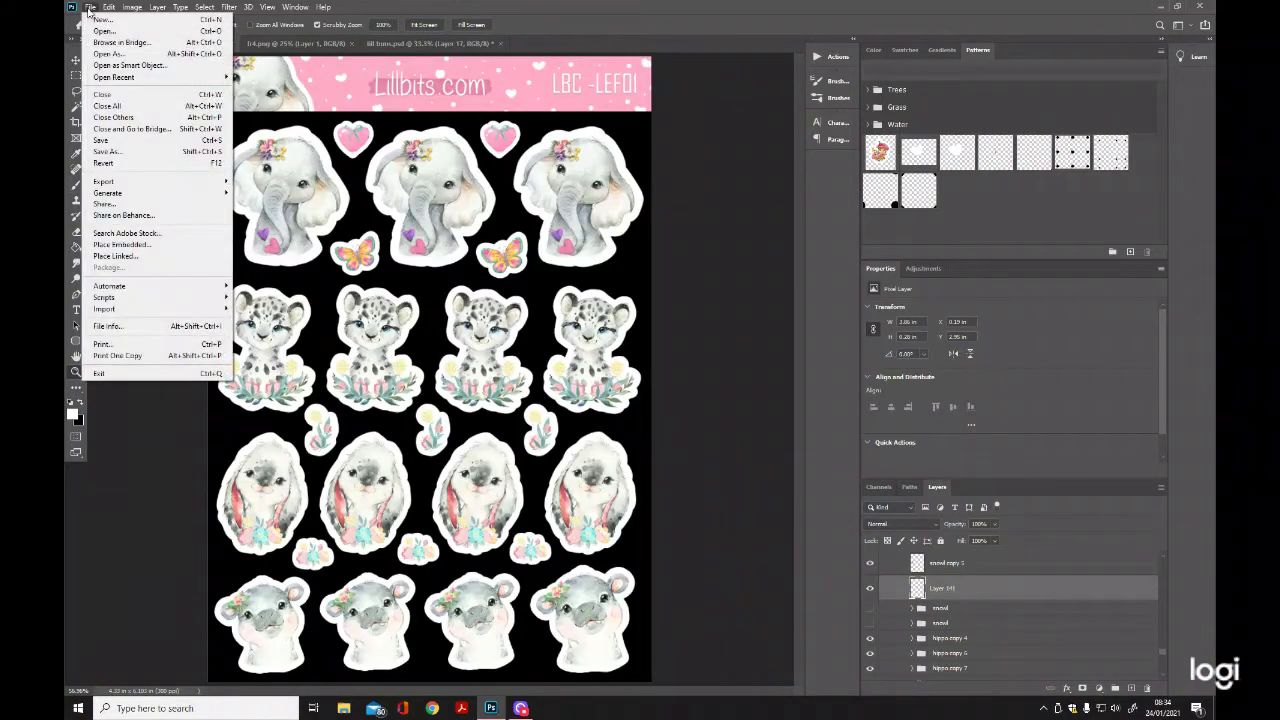
{"action": "left_click", "coordinate": [138, 152]}
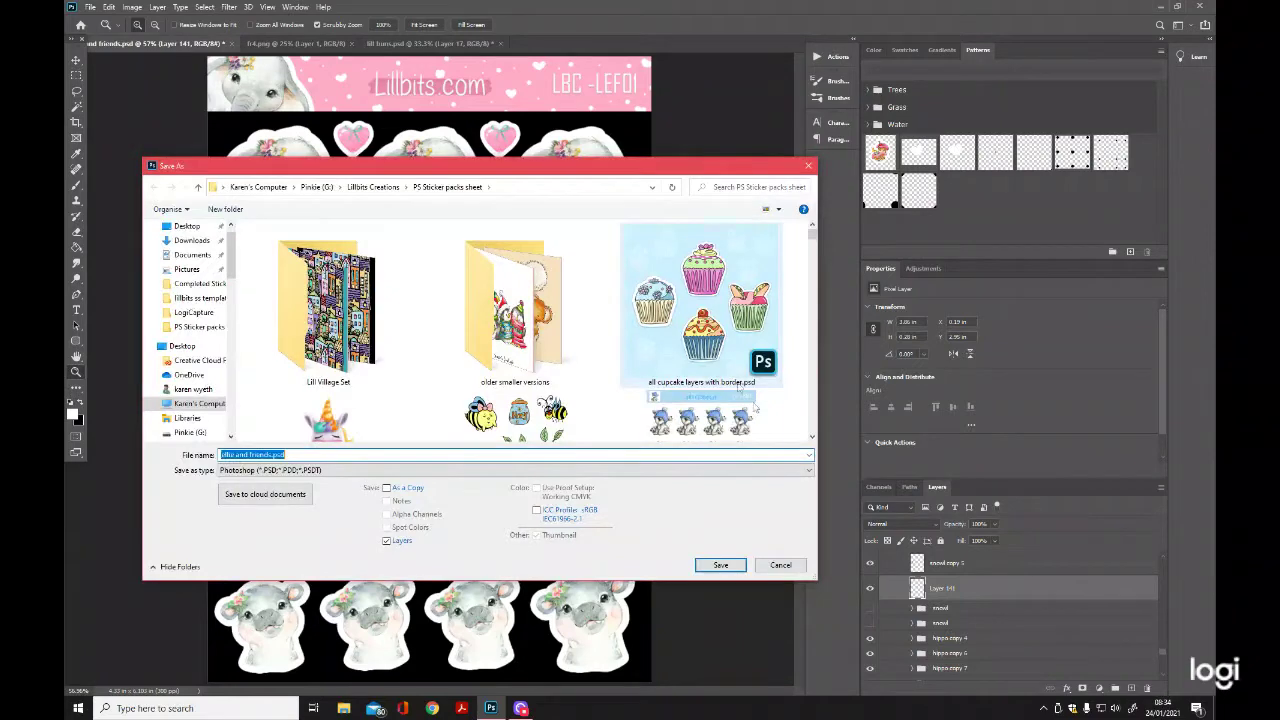
{"action": "left_click", "coordinate": [722, 566]}
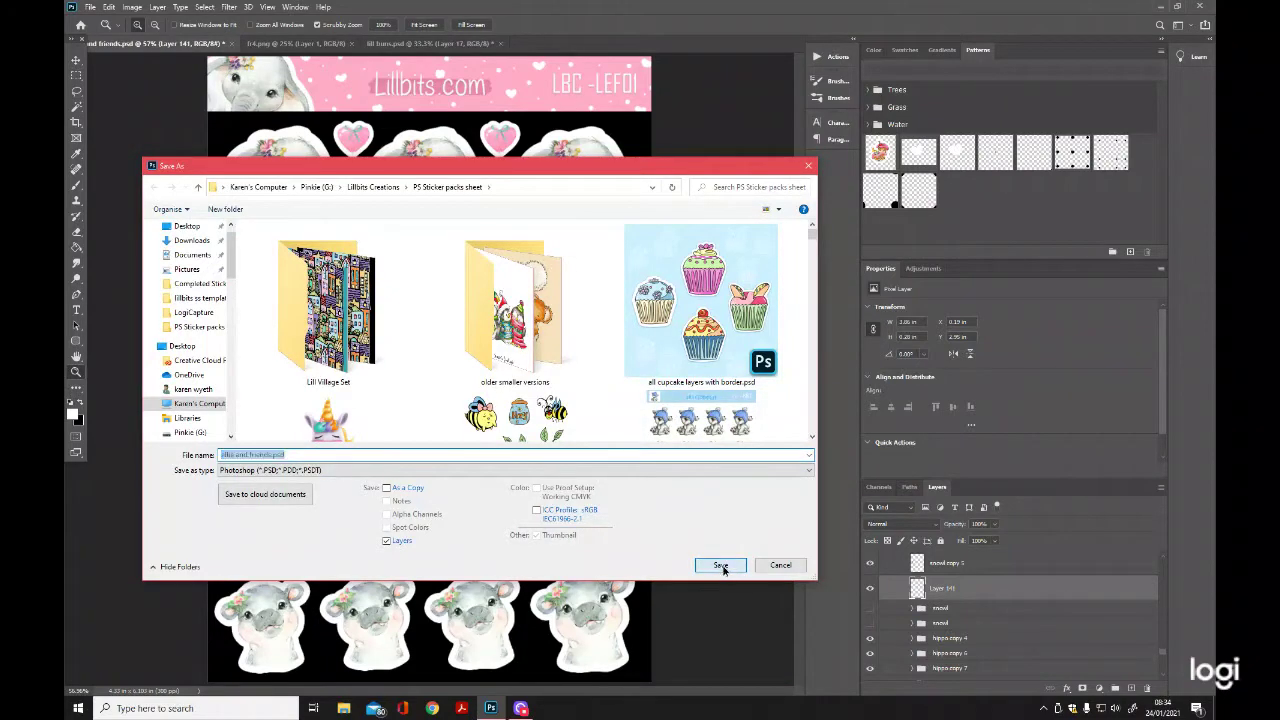
{"action": "left_click", "coordinate": [665, 356]}
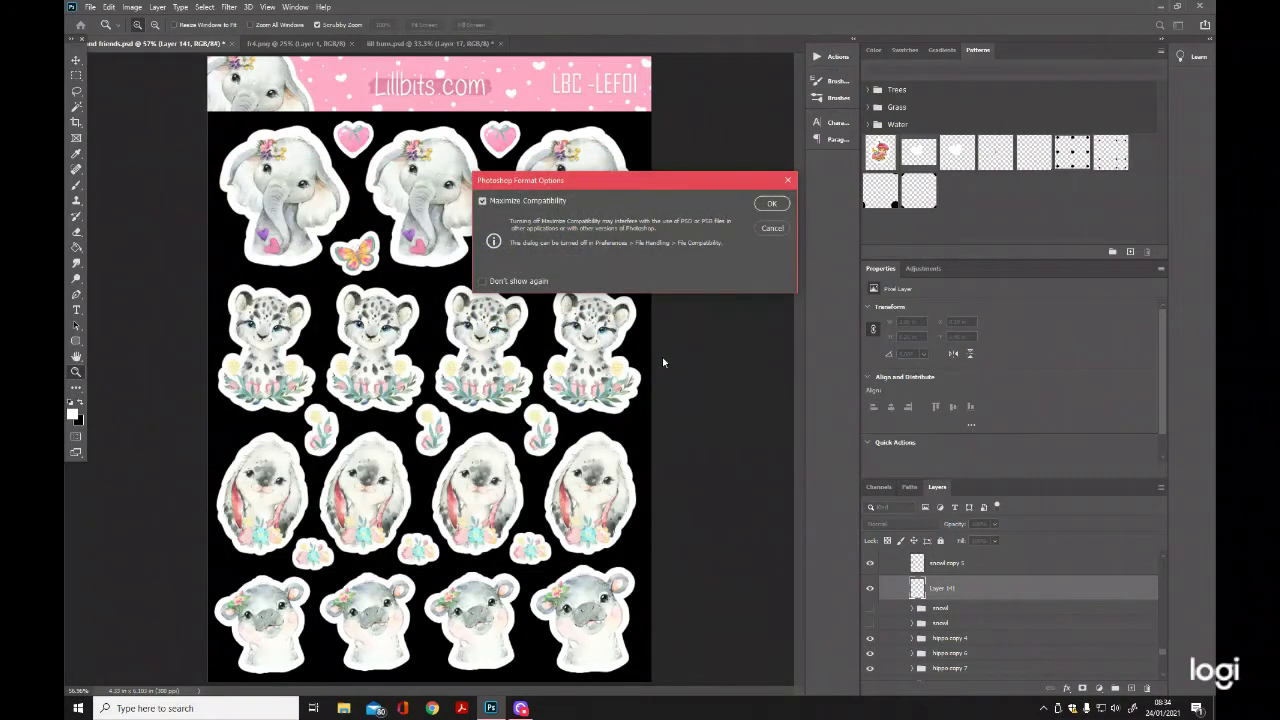
{"action": "left_click", "coordinate": [776, 203]}
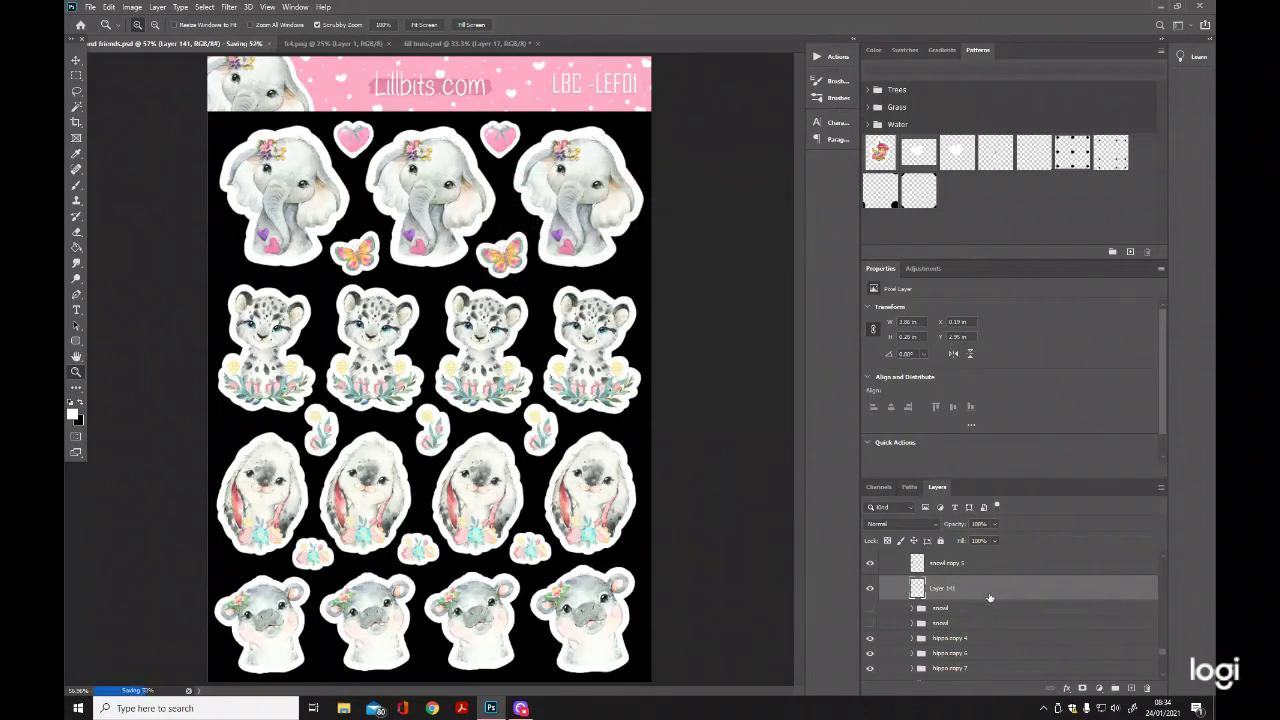
Hide the black backdrop layer above the Background to make the sheet transparent around the stickers.
{"action": "scroll", "coordinate": [990, 598], "scroll_direction": "down", "scroll_amount": 1}
{"action": "scroll", "coordinate": [990, 598], "scroll_direction": "up", "scroll_amount": 2}
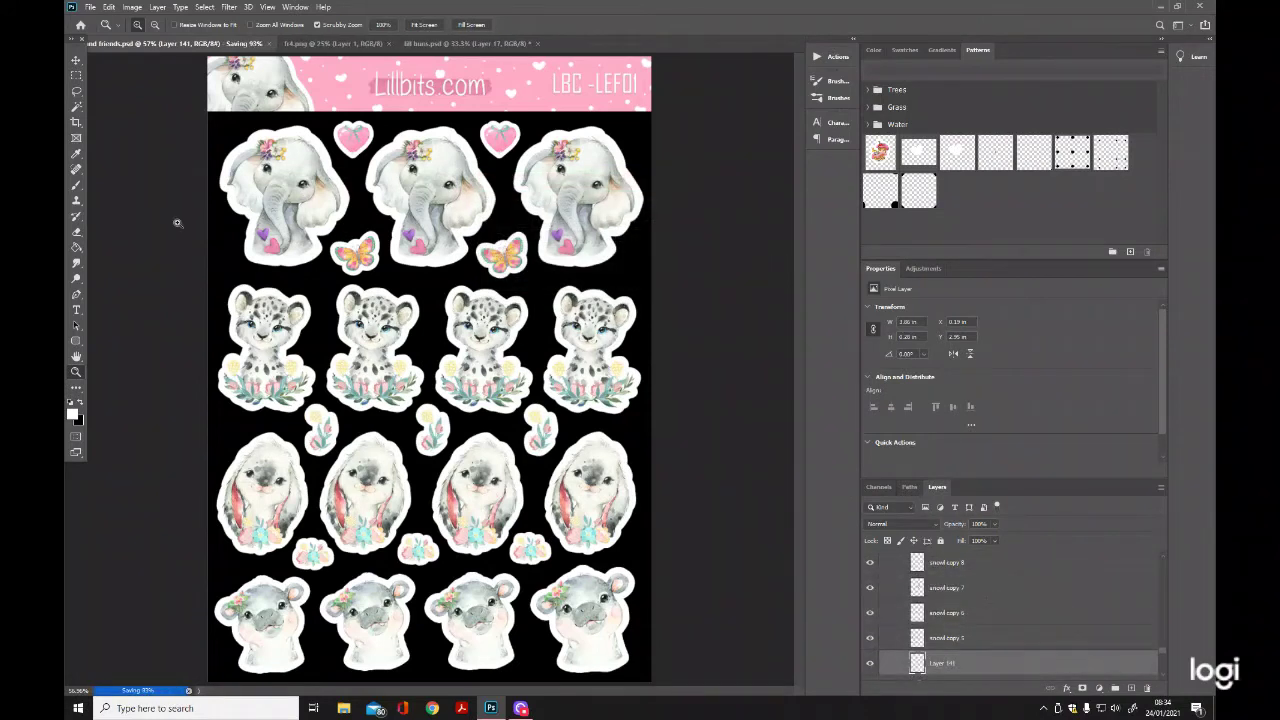
{"action": "key", "text": "v"}
{"action": "left_click", "coordinate": [330, 95]}
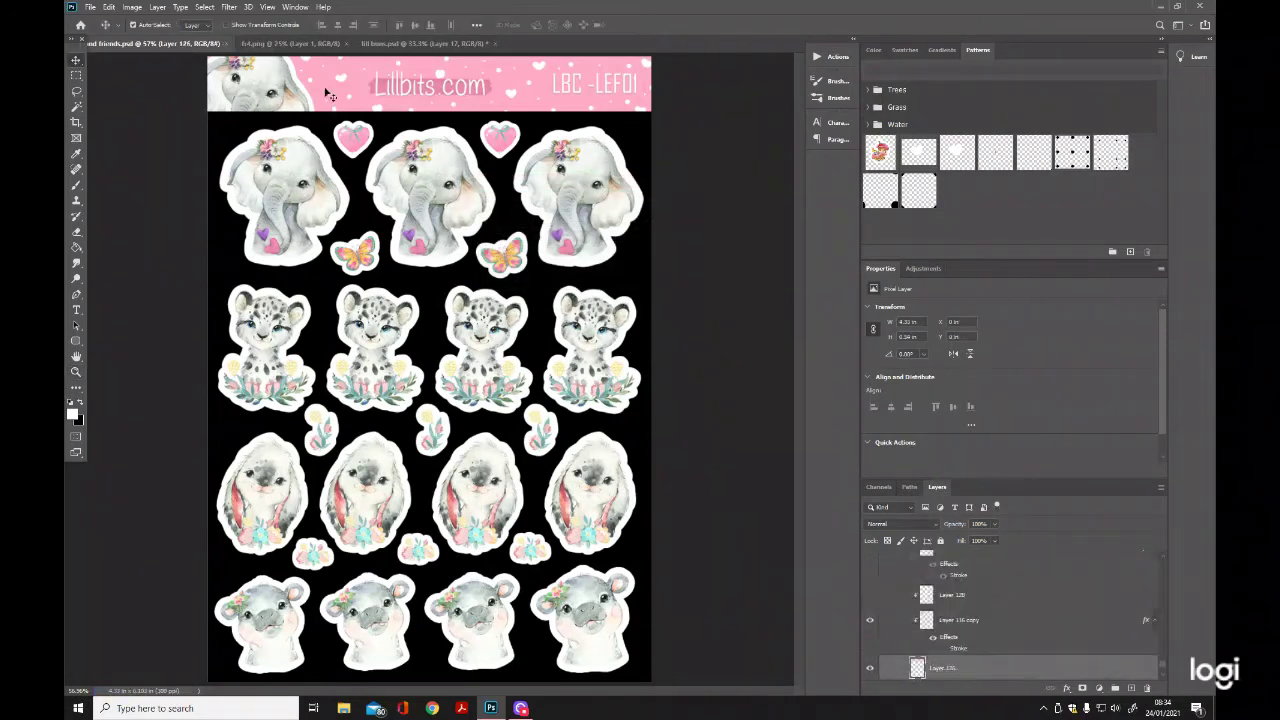
{"action": "scroll", "coordinate": [975, 619], "scroll_direction": "down", "scroll_amount": 3}
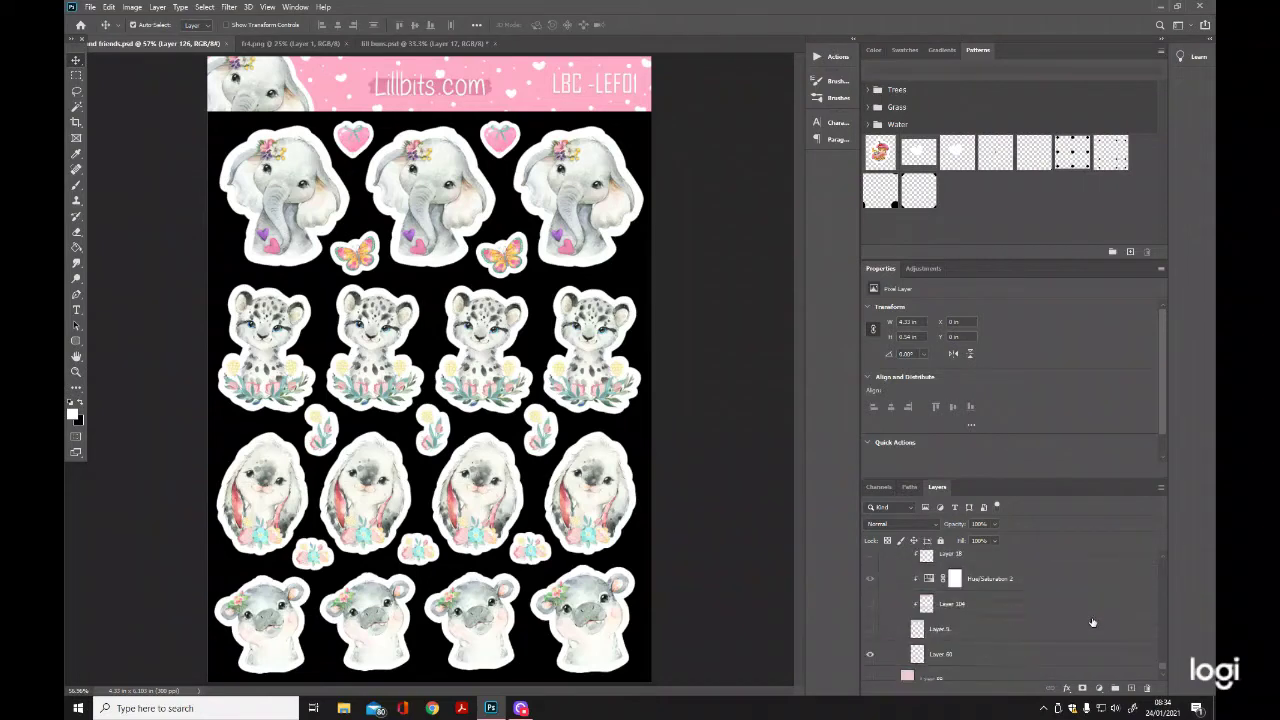
{"action": "scroll", "coordinate": [1000, 666], "scroll_direction": "down", "scroll_amount": 2}
{"action": "left_click", "coordinate": [870, 643]}
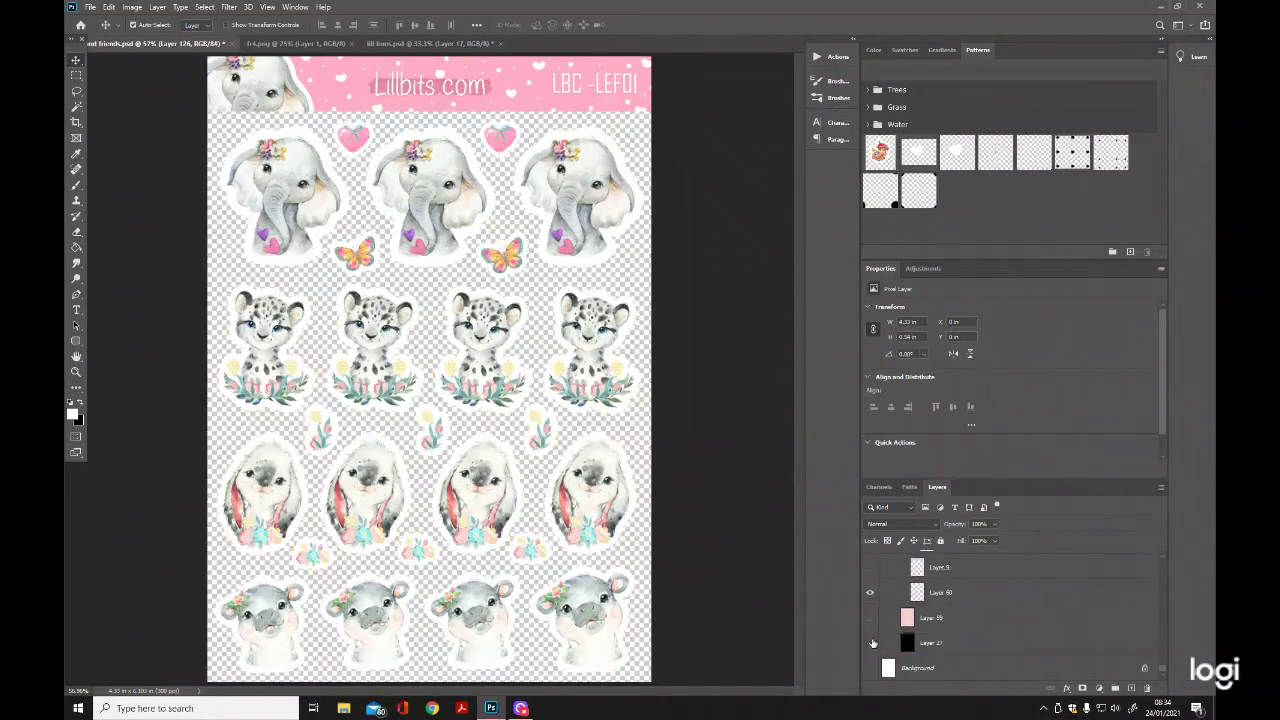
Save a PNG copy over "ellie and friends.png" in the Completed Sticker sheets for Cricut folder, using the Large file size option.
{"action": "left_click", "coordinate": [90, 9]}
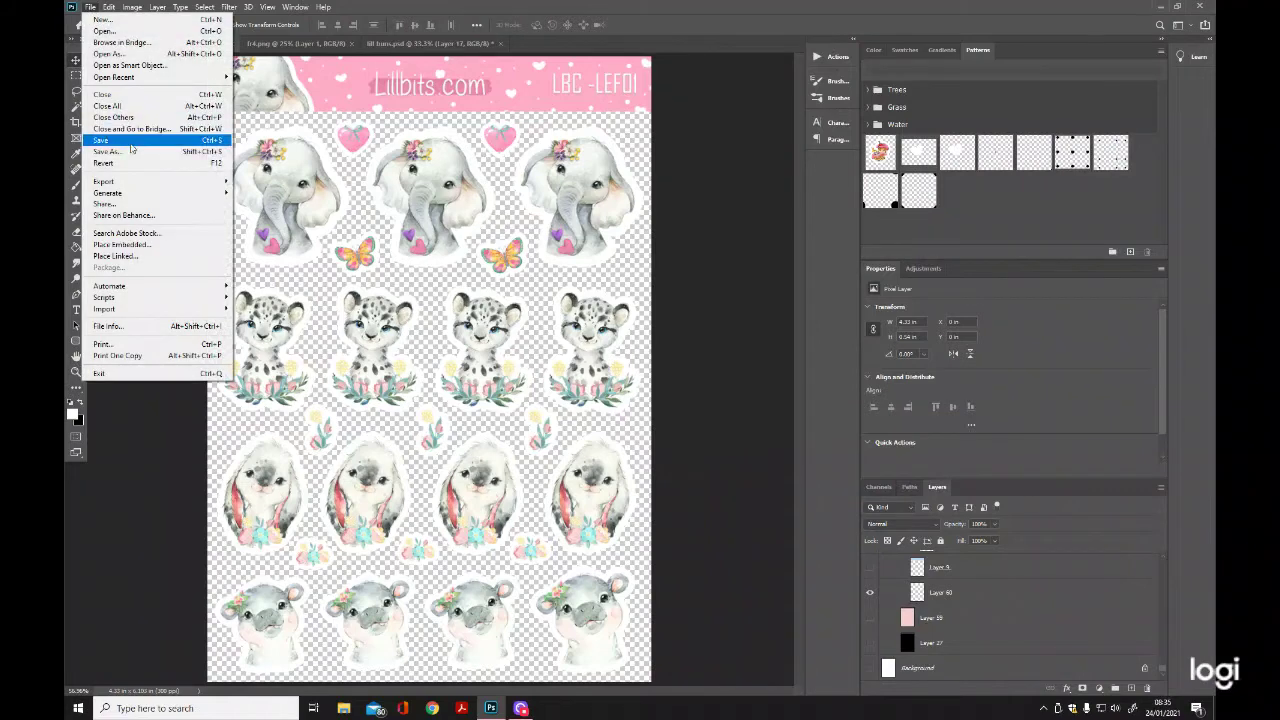
{"action": "left_click", "coordinate": [130, 155]}
{"action": "left_click", "coordinate": [650, 470]}
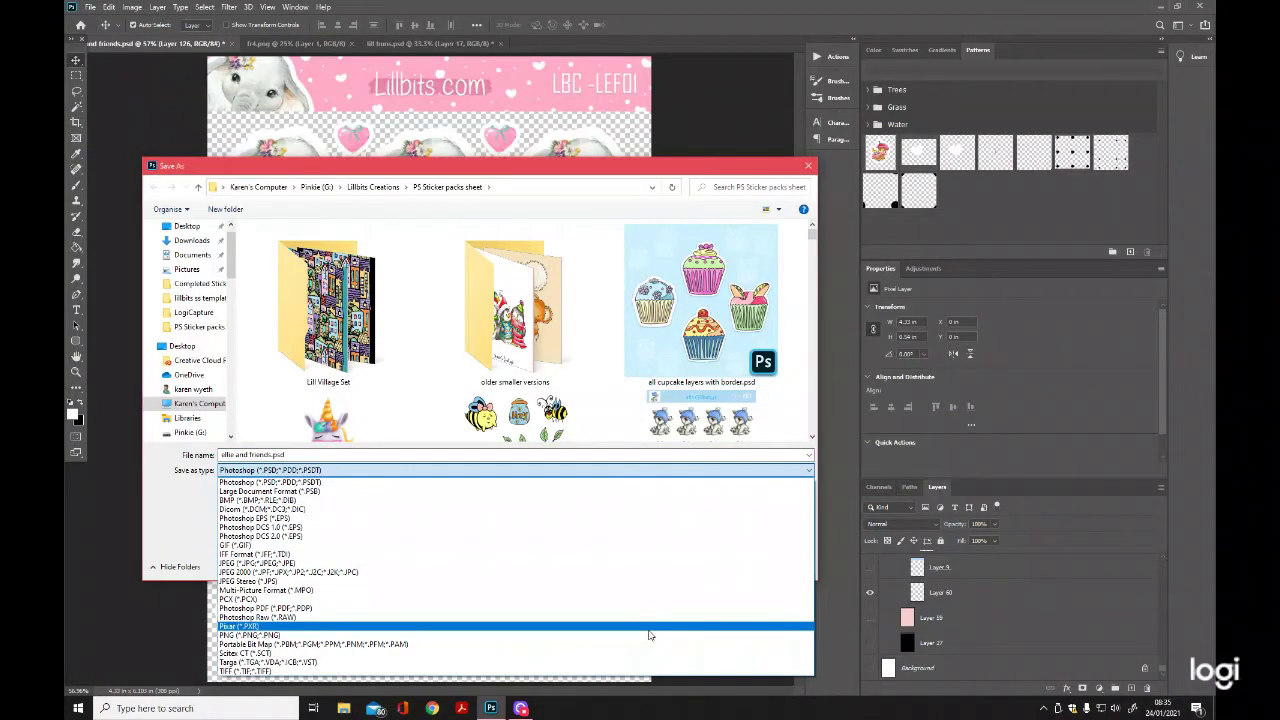
{"action": "left_click", "coordinate": [648, 635]}
{"action": "left_click", "coordinate": [388, 187]}
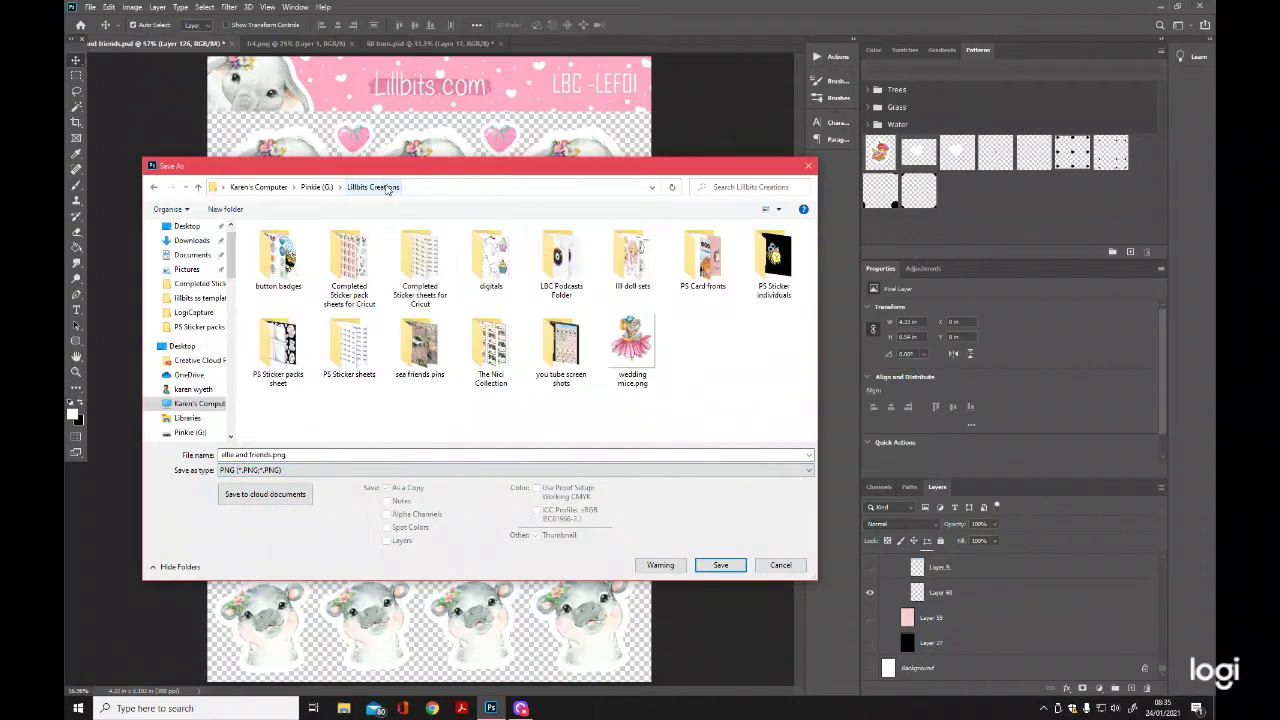
{"action": "left_click", "coordinate": [418, 268]}
{"action": "double_click", "coordinate": [418, 266]}
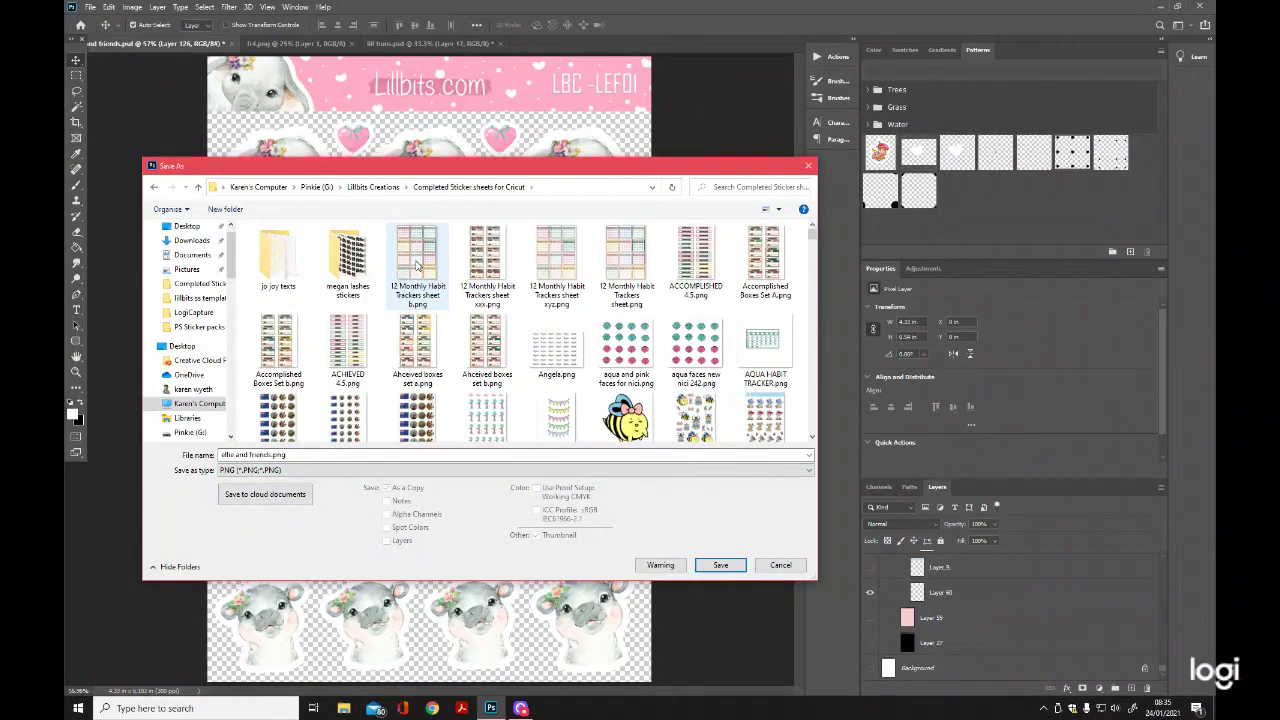
{"action": "left_click", "coordinate": [728, 568]}
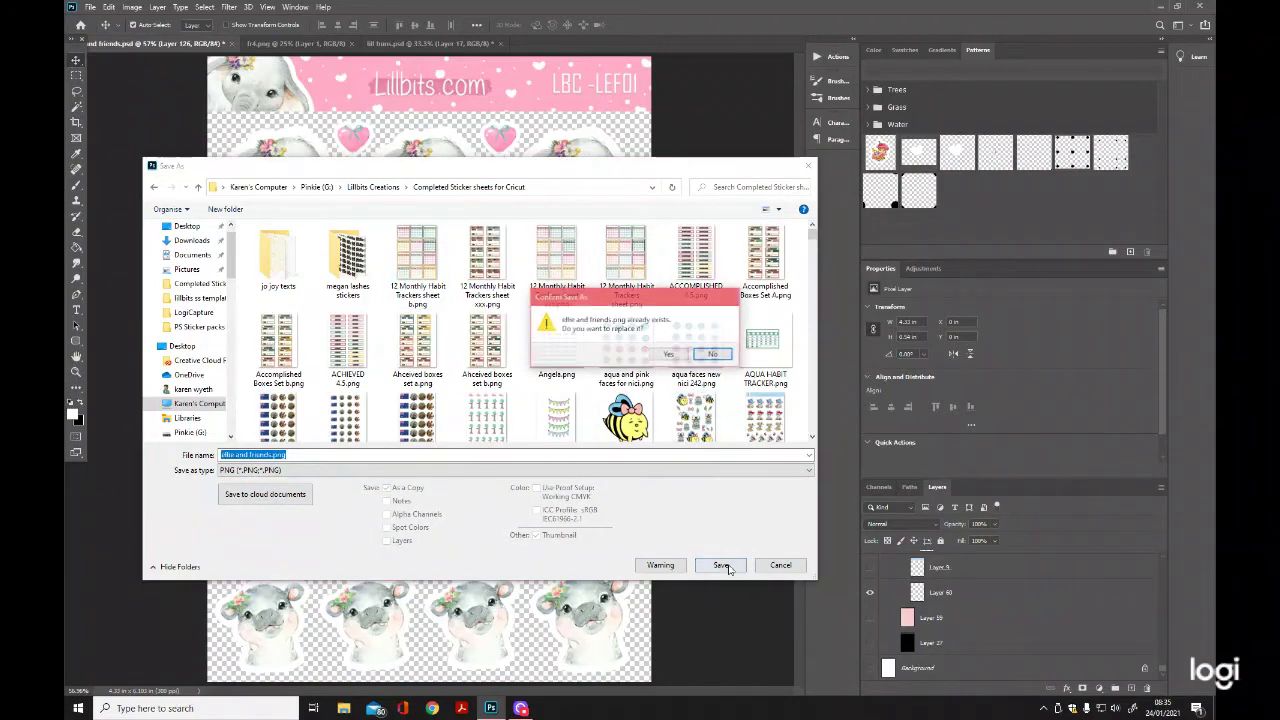
{"action": "left_click", "coordinate": [675, 358]}
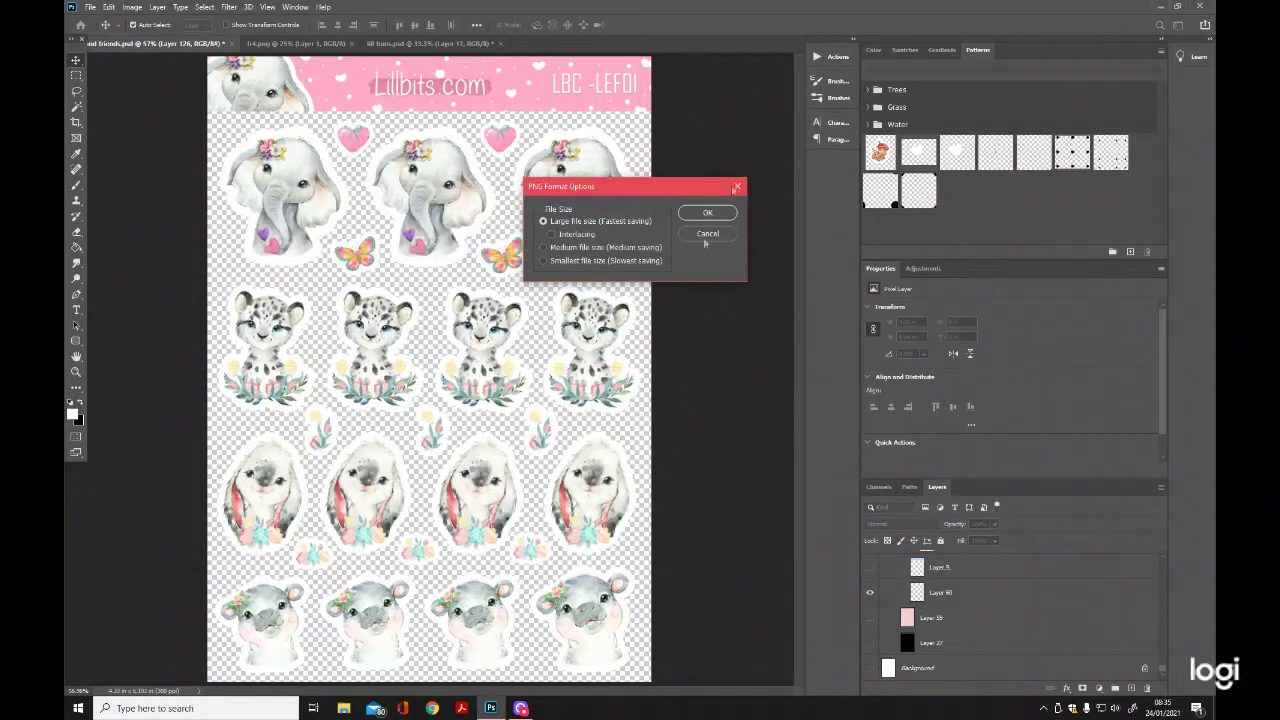
{"action": "left_click", "coordinate": [707, 213]}
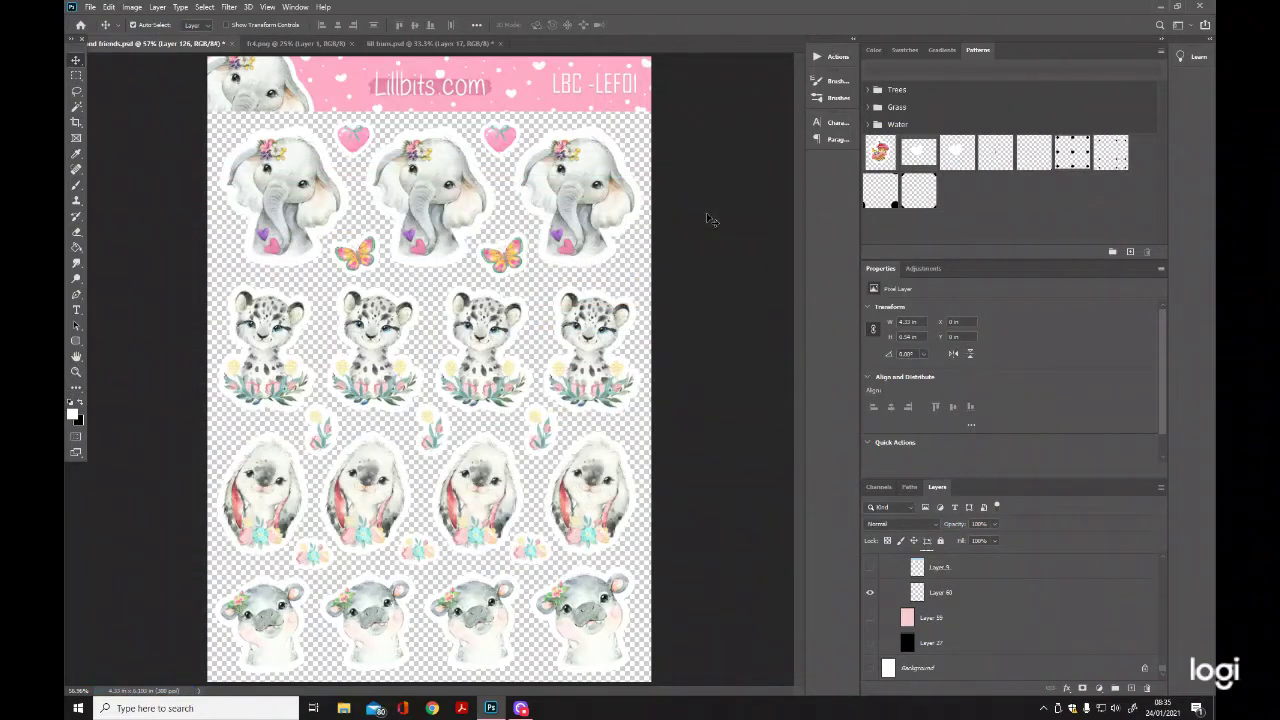